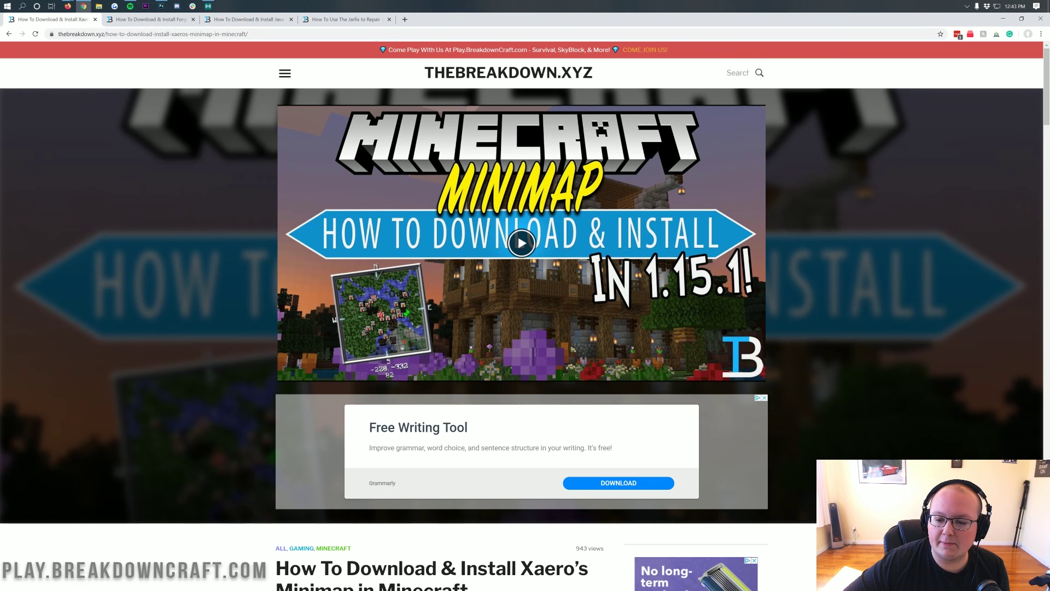
- Scroll down the server article, highlighting the Automated Backups and Instant Setup feature descriptions
scroll(522, 323, "down", 3)
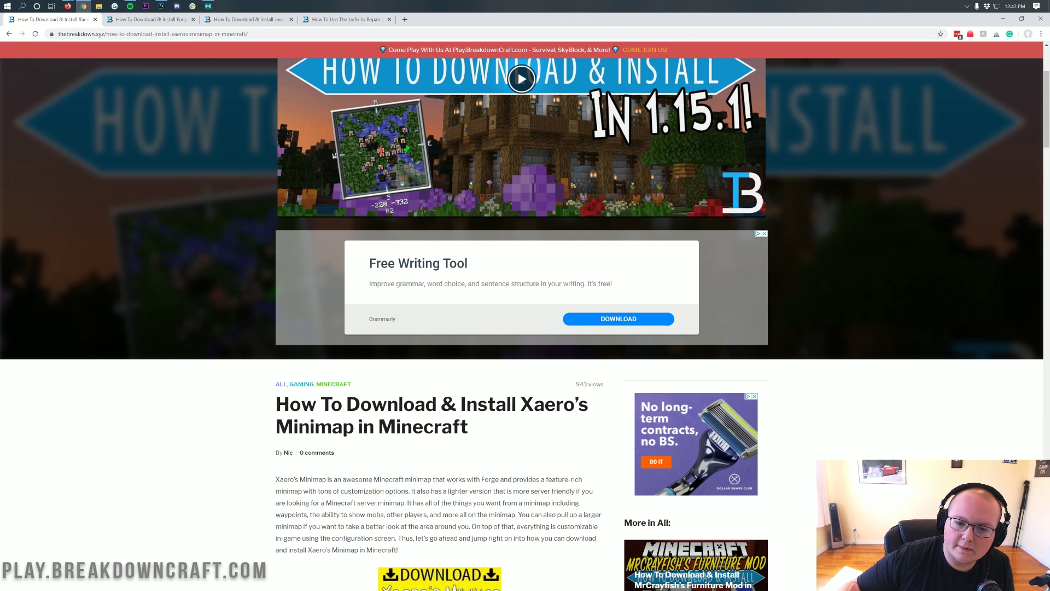
scroll(521, 323, "down", 2)
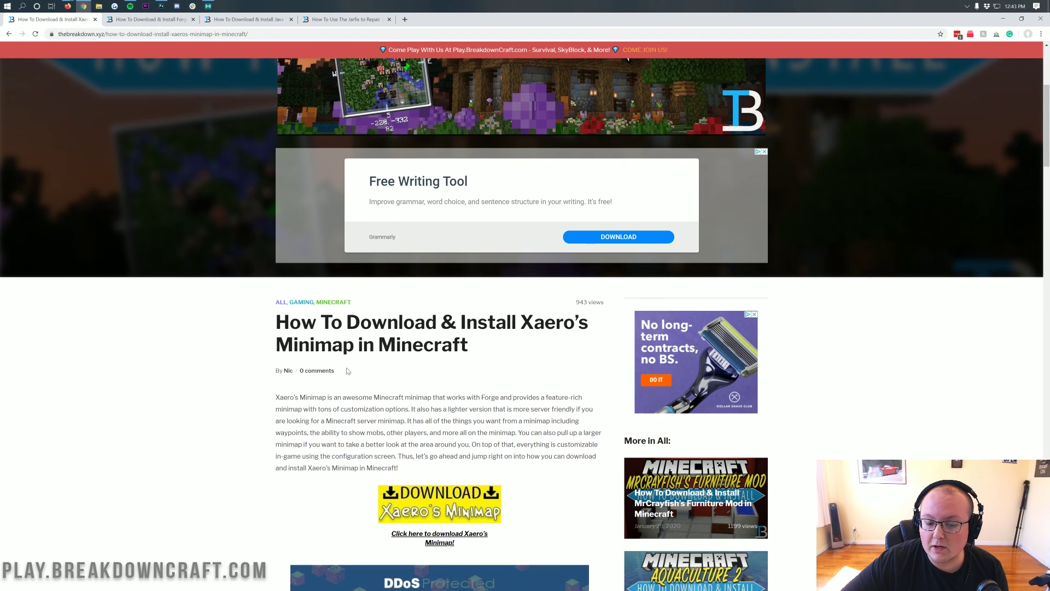
left_click_drag(544, 322, 520, 323)
scroll(522, 328, "down", 2)
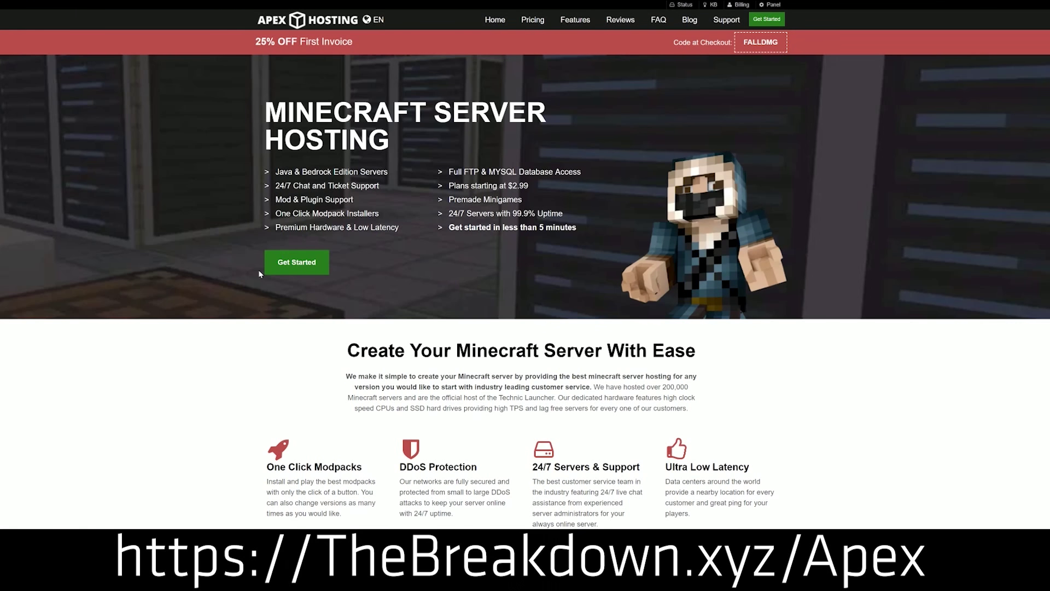
scroll(410, 328, "down", 3)
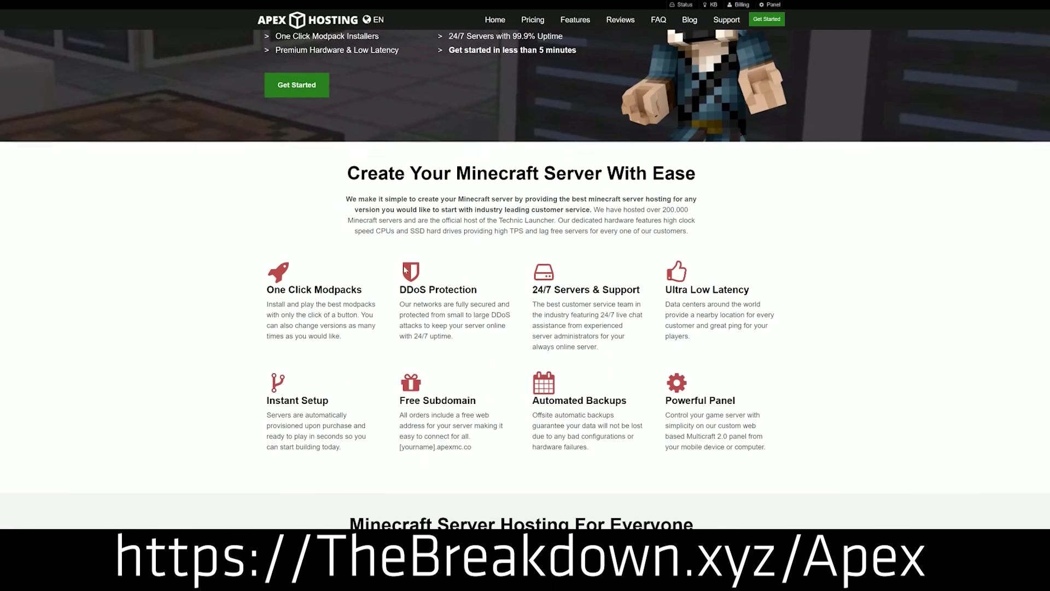
scroll(406, 275, "down", 1)
left_click_drag(268, 246, 642, 250)
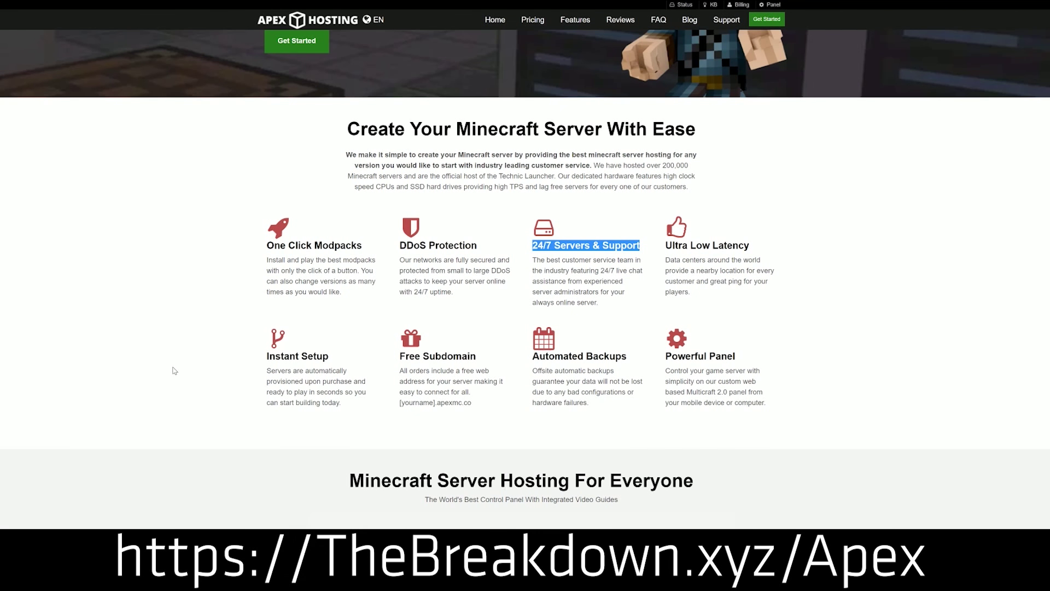
left_click_drag(537, 354, 658, 356)
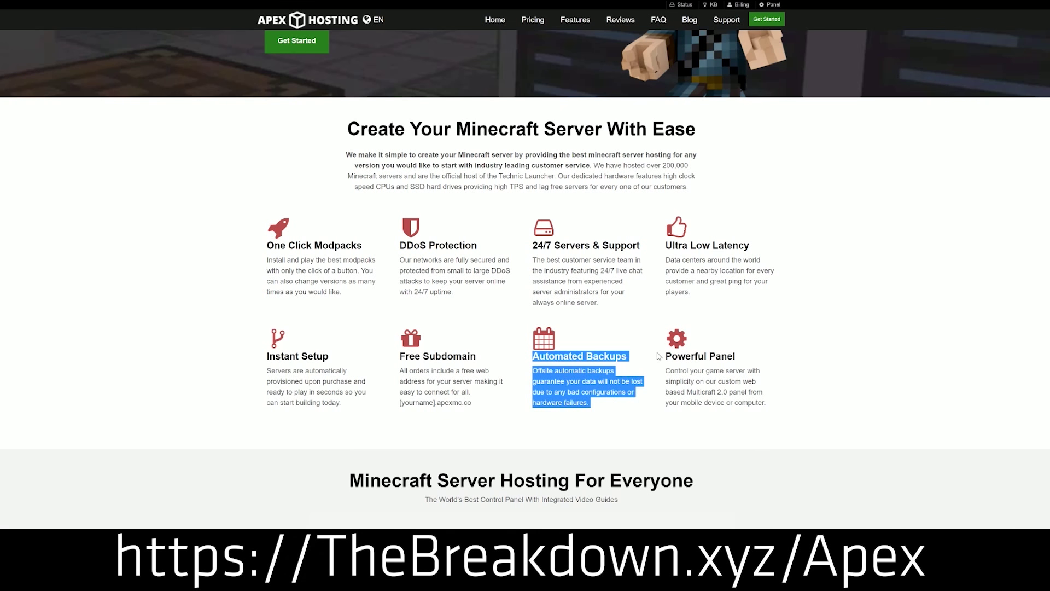
left_click(520, 359)
left_click_drag(342, 405, 267, 354)
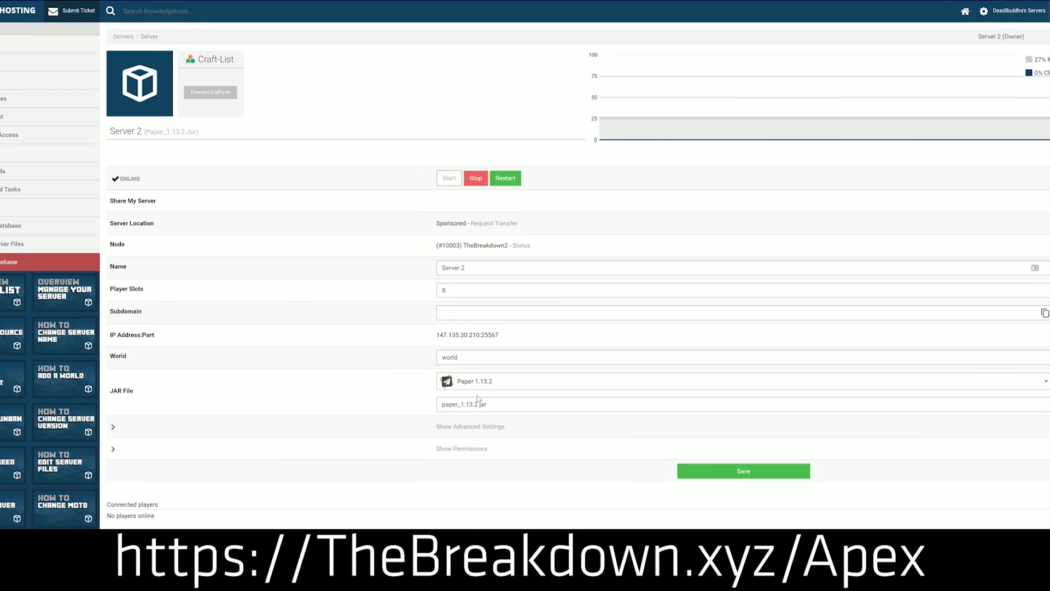
- Show the available server JAR versions and scroll through the article
left_click(495, 390)
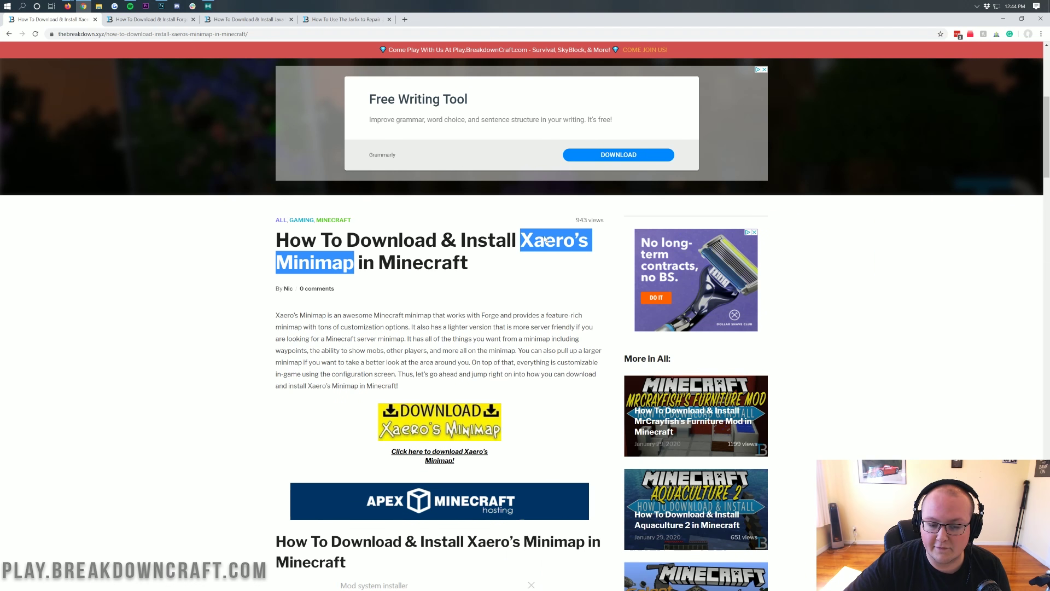
scroll(310, 411, "up", 6)
left_click(130, 309)
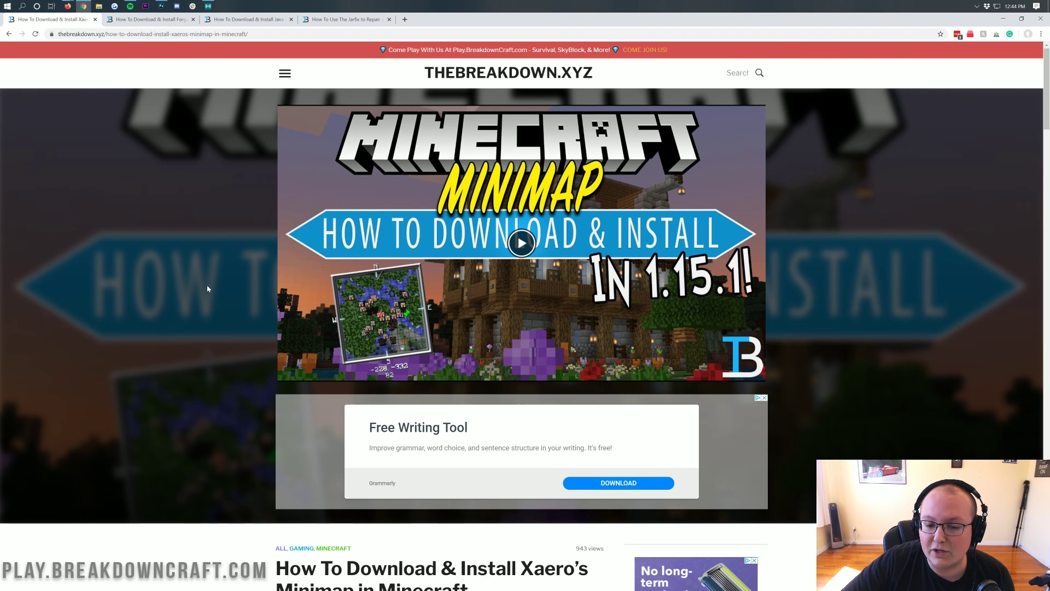
scroll(226, 305, "down", 15)
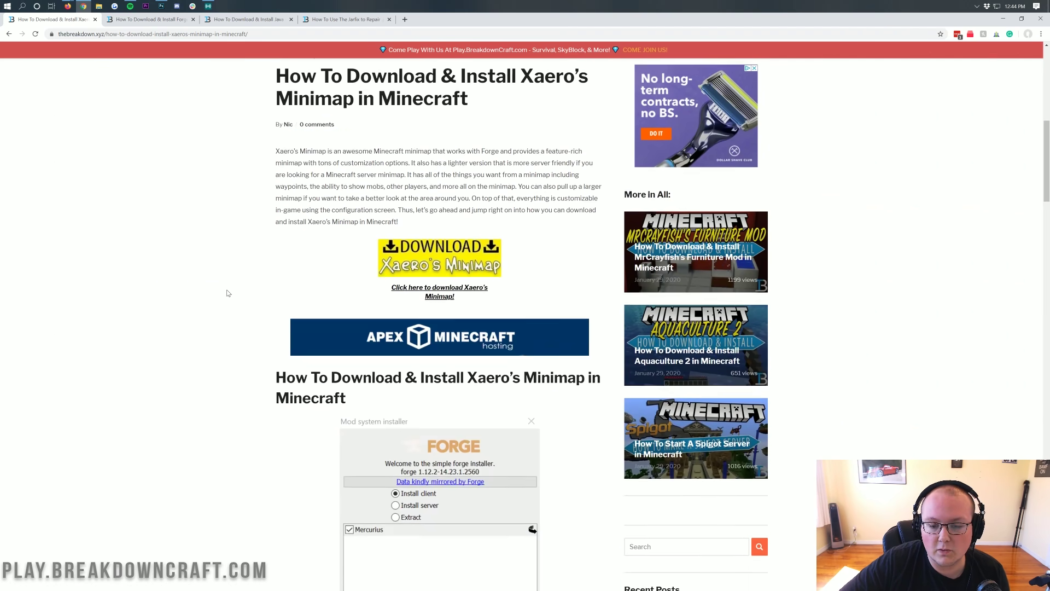
scroll(229, 292, "down", 9)
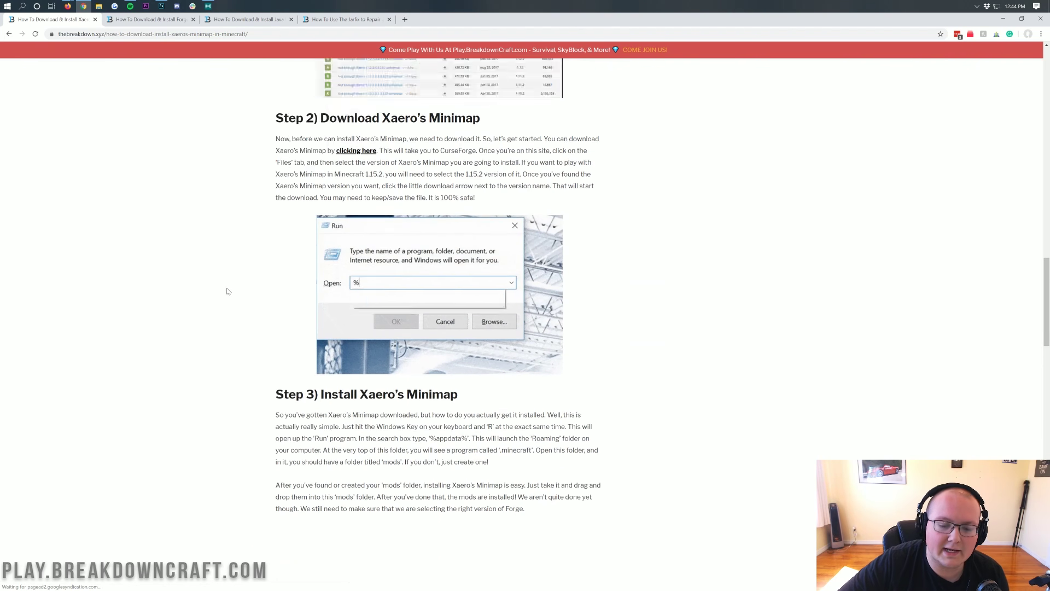
scroll(227, 295, "up", 7)
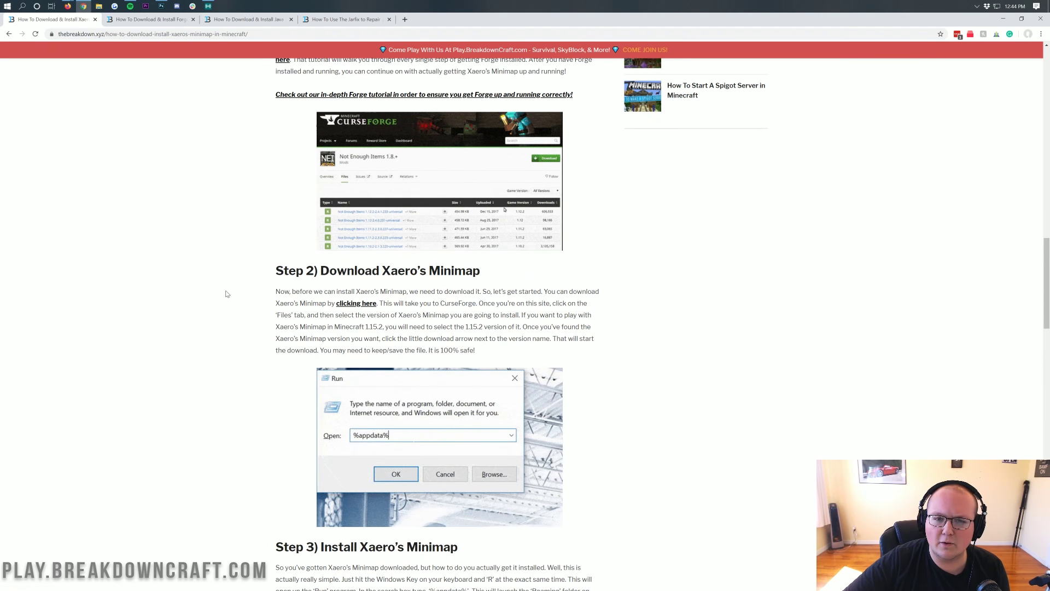
scroll(227, 294, "up", 6)
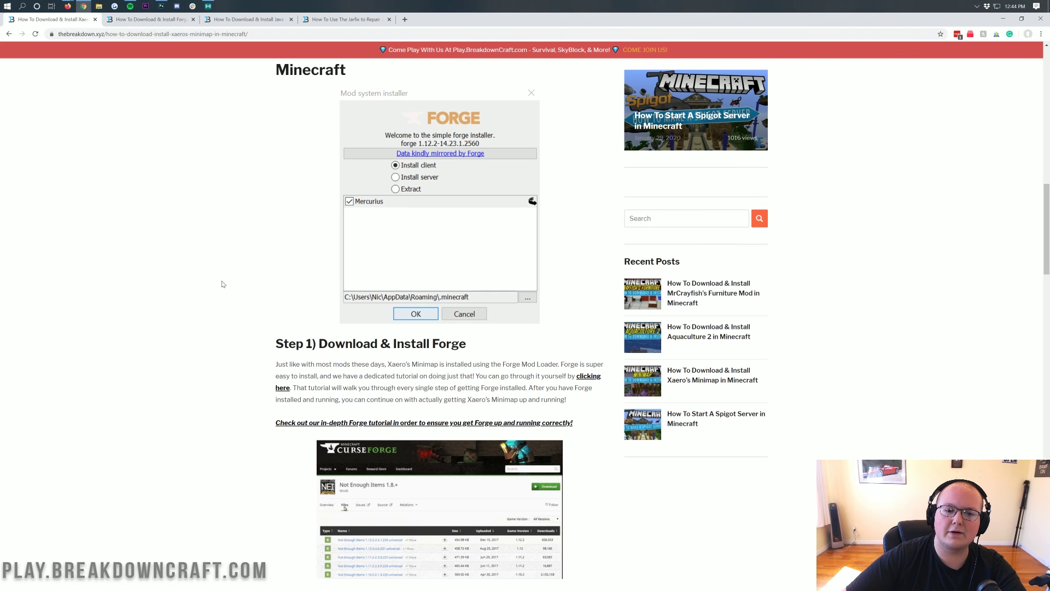
scroll(223, 282, "down", 13)
scroll(418, 294, "up", 20)
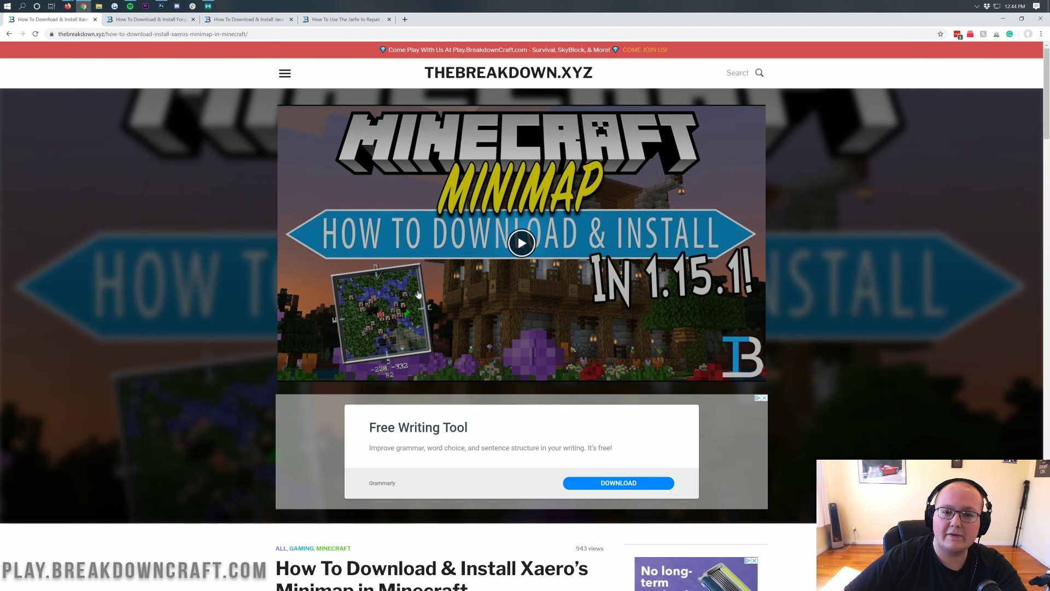
scroll(418, 294, "down", 9)
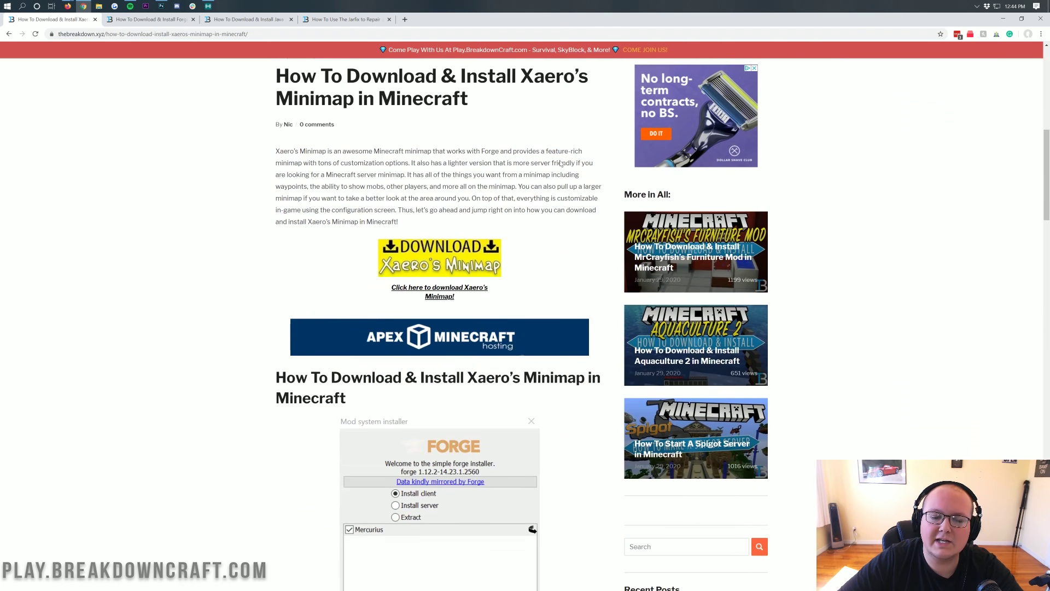
- Open the Xaero's Minimap download page on CurseForge and scroll to its files
left_click(436, 266)
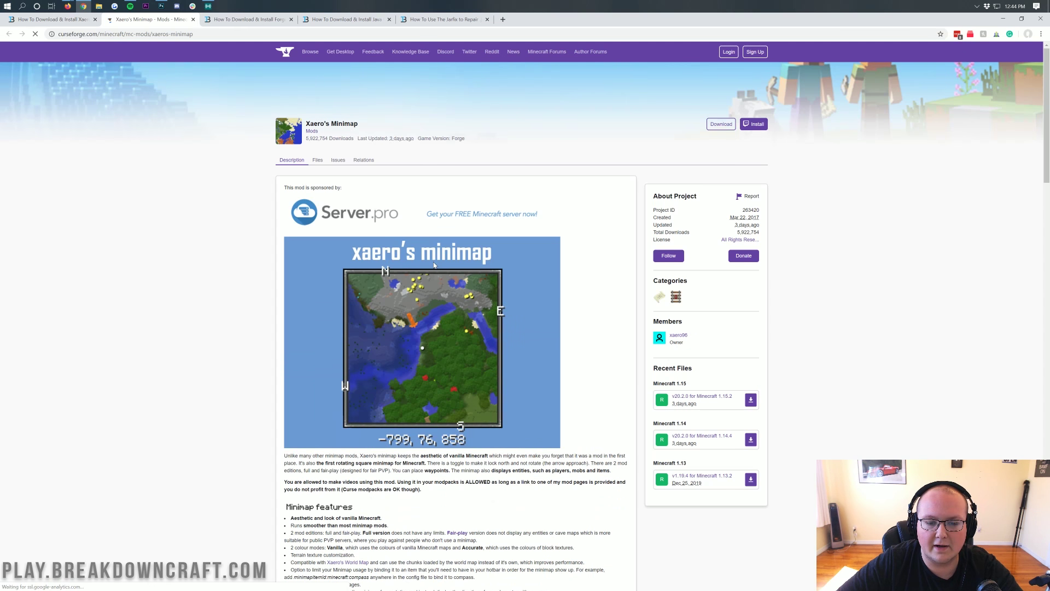
left_click_drag(304, 129, 358, 130)
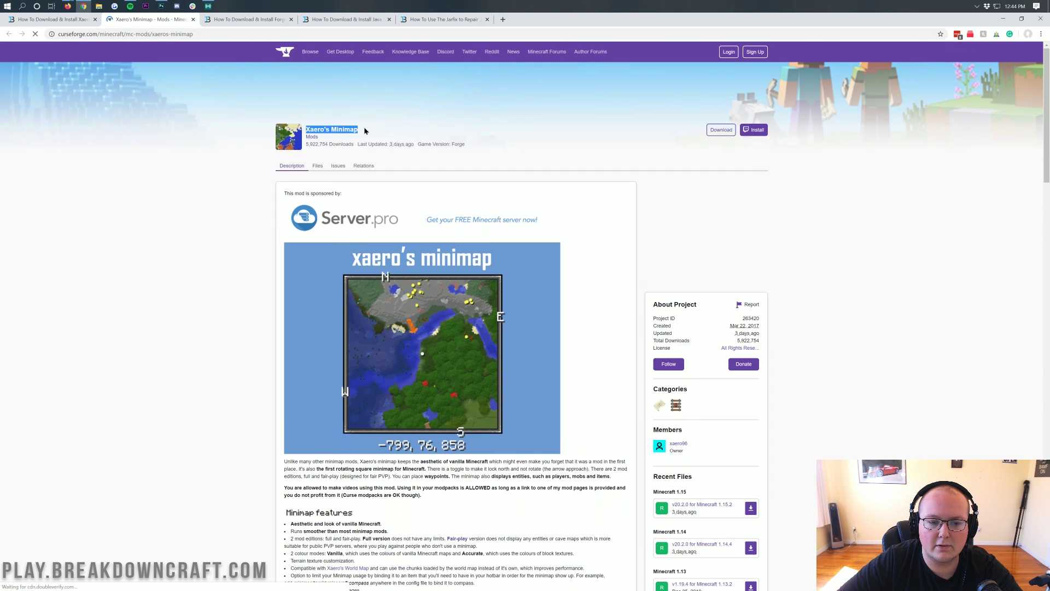
left_click(363, 156)
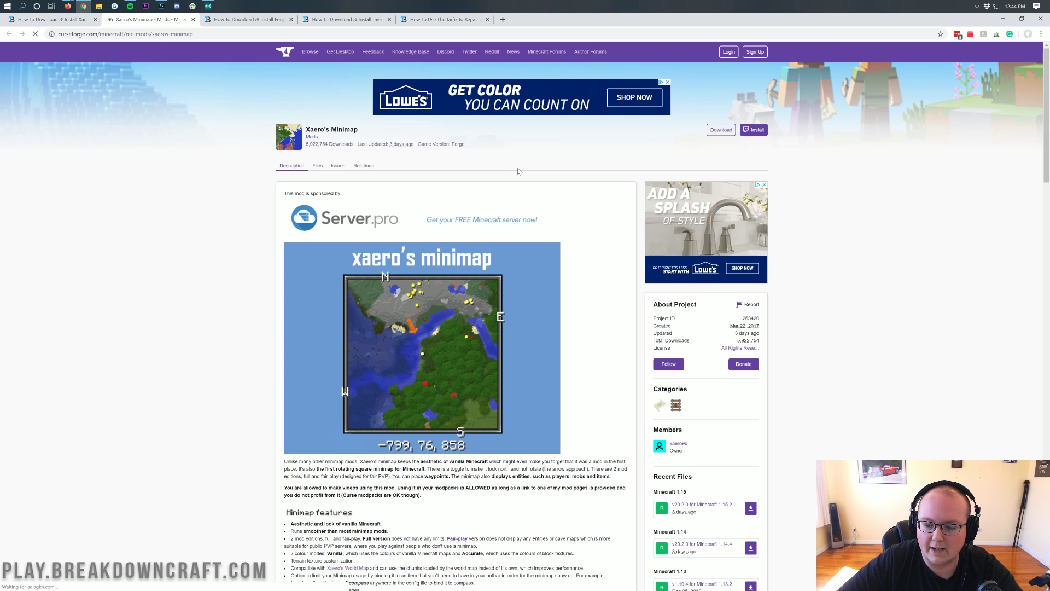
scroll(688, 184, "down", 5)
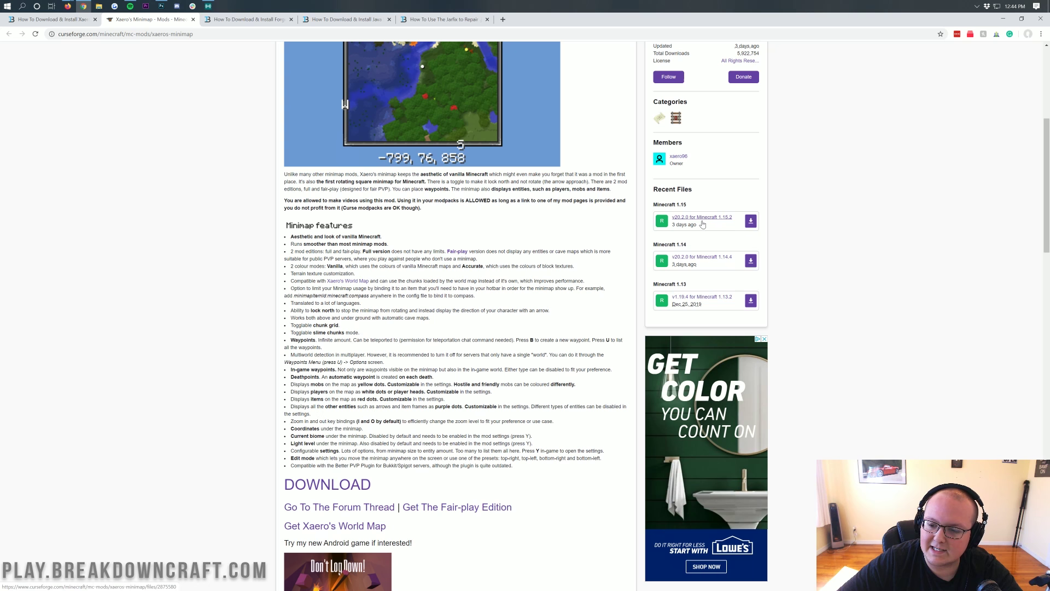
- Download and keep Xaero's Minimap v20.2.0 for Minecraft 1.15.2, then return to the Forge article
left_click(750, 222)
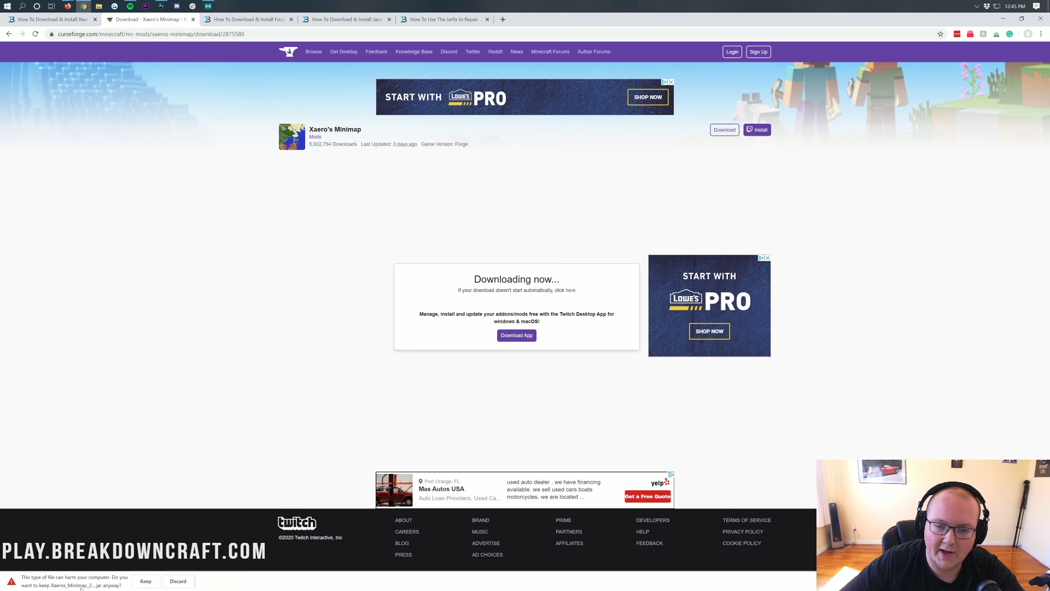
left_click(146, 581)
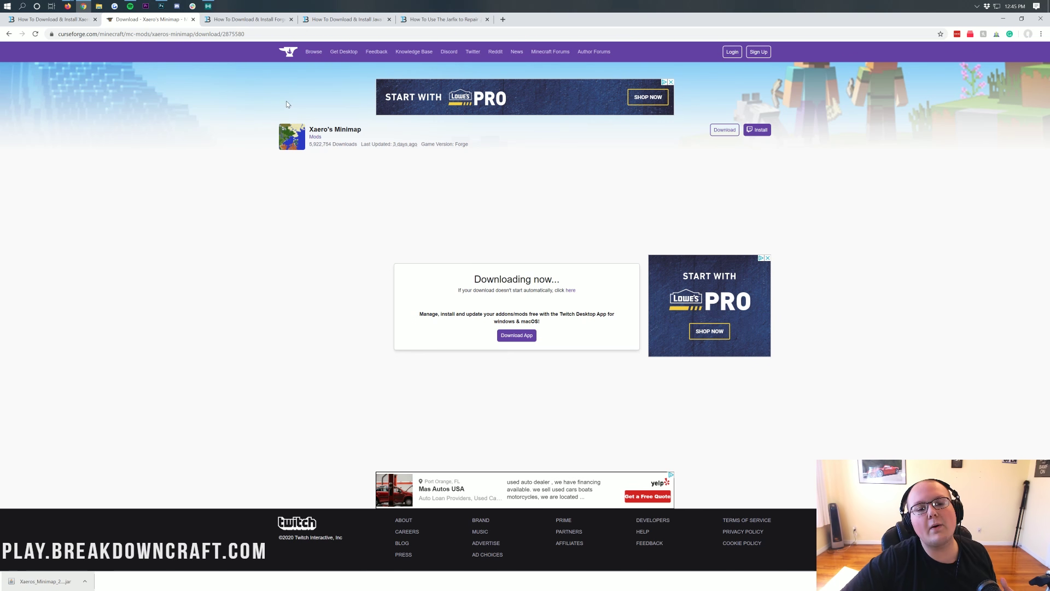
left_click(249, 19)
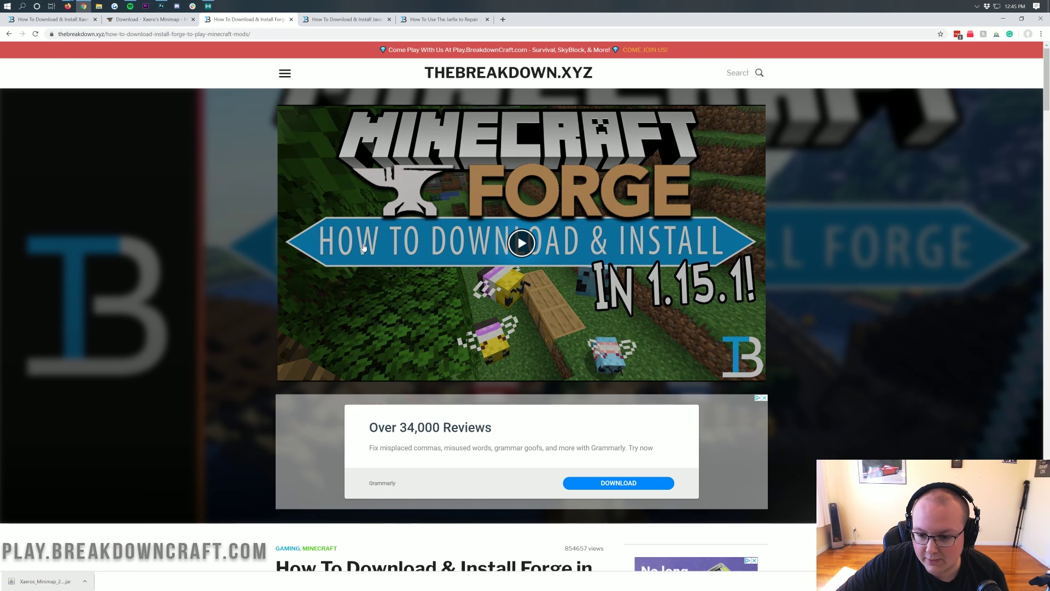
- Scroll the Forge guide and follow its Download Forge link to files.minecraftforge.net
scroll(236, 255, "down", 12)
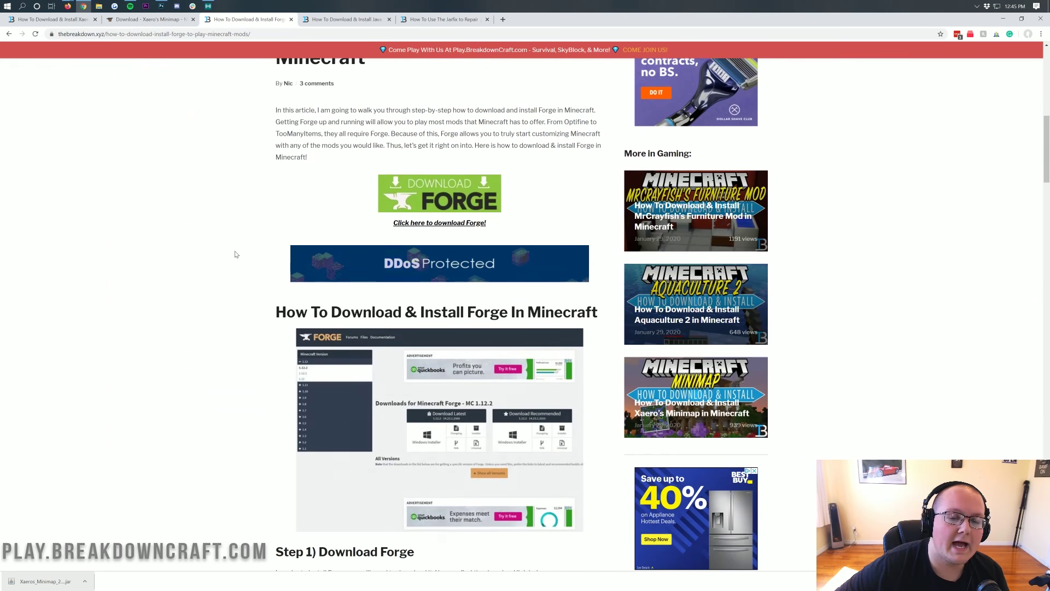
scroll(236, 254, "down", 2)
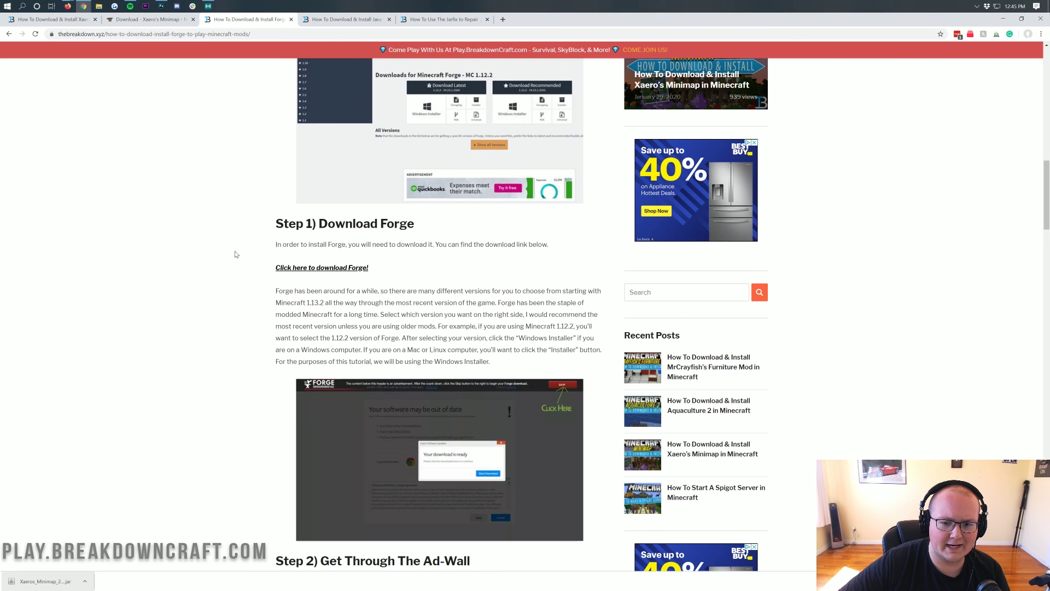
scroll(235, 255, "down", 8)
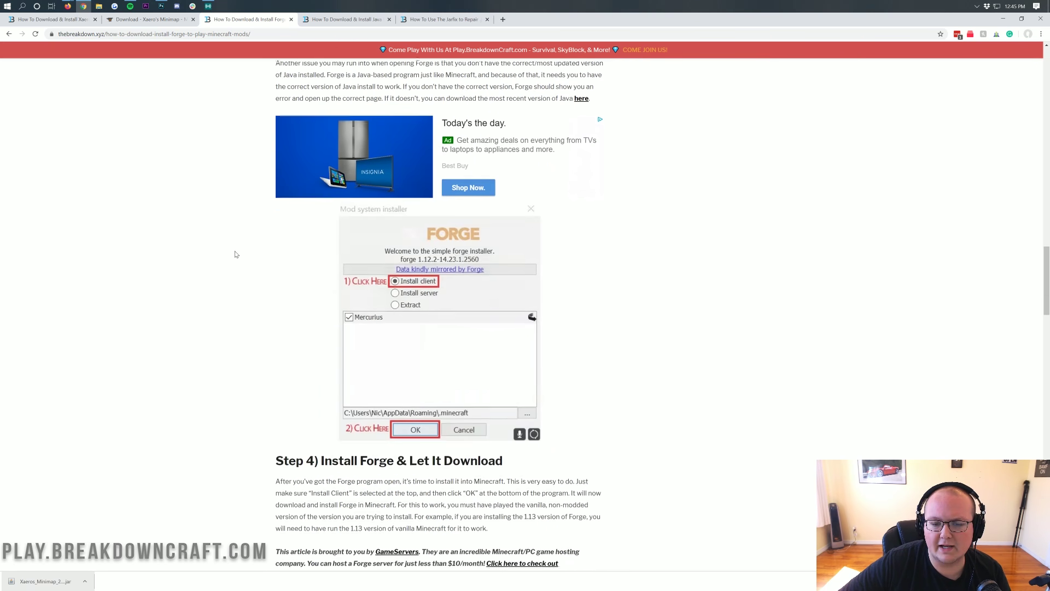
scroll(235, 254, "up", 17)
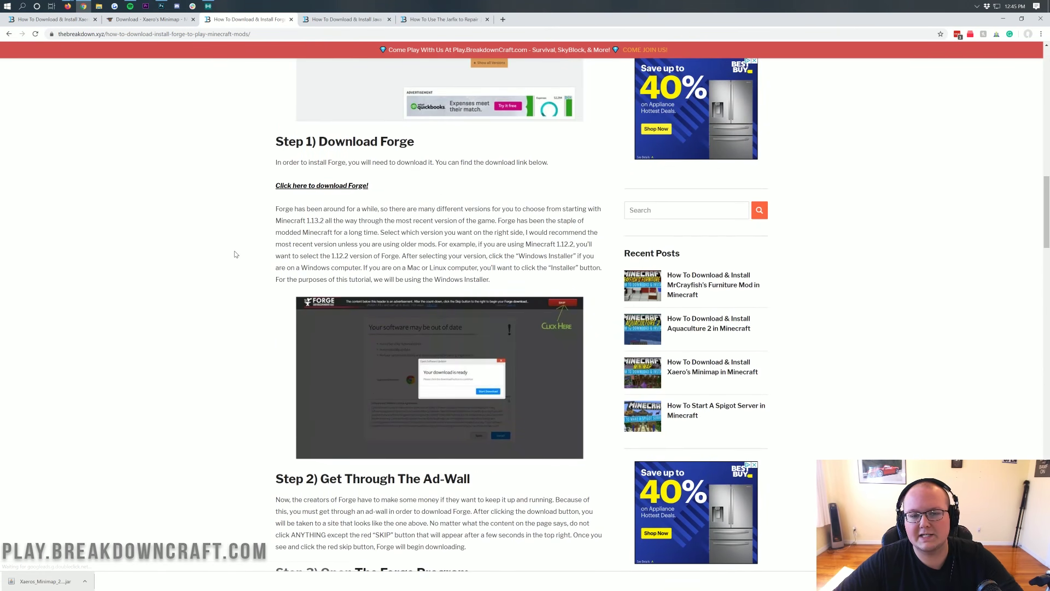
scroll(238, 263, "up", 3)
scroll(238, 260, "down", 3)
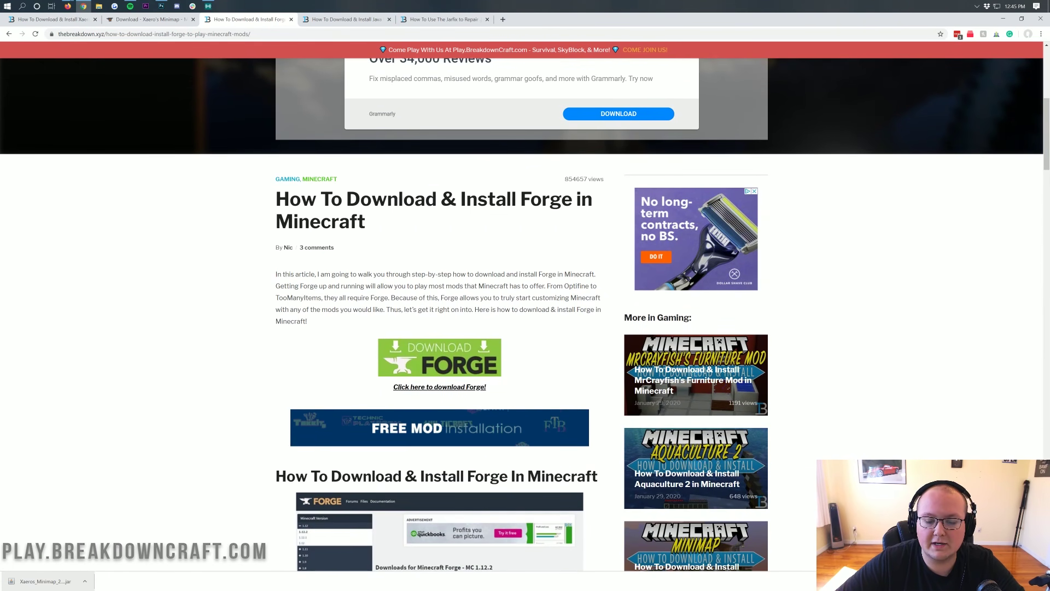
left_click(440, 362)
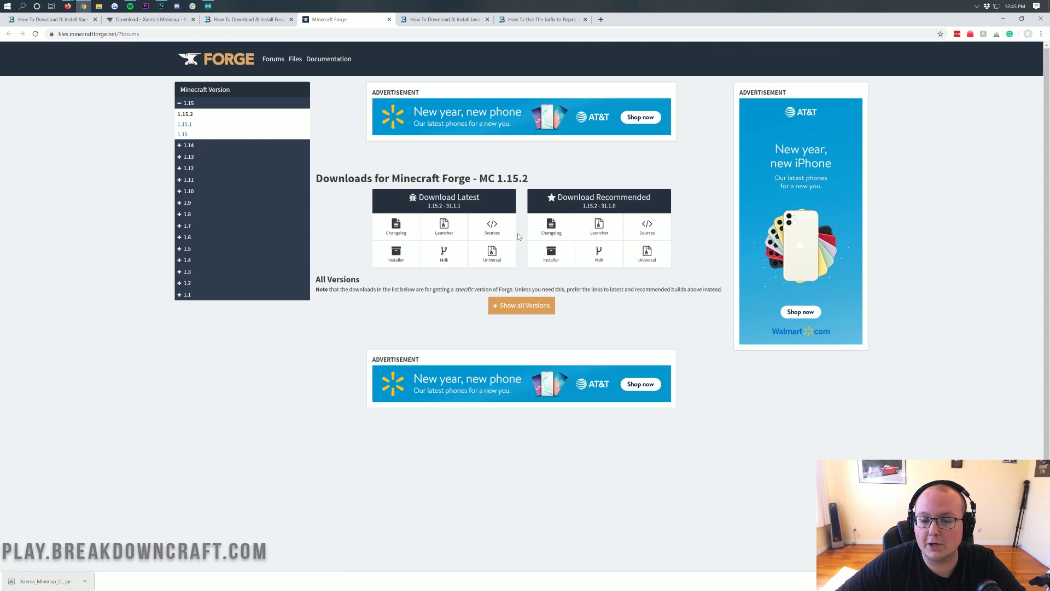
- Confirm MC 1.15.2 is selected and request the latest Forge installer download
left_click_drag(530, 179, 478, 179)
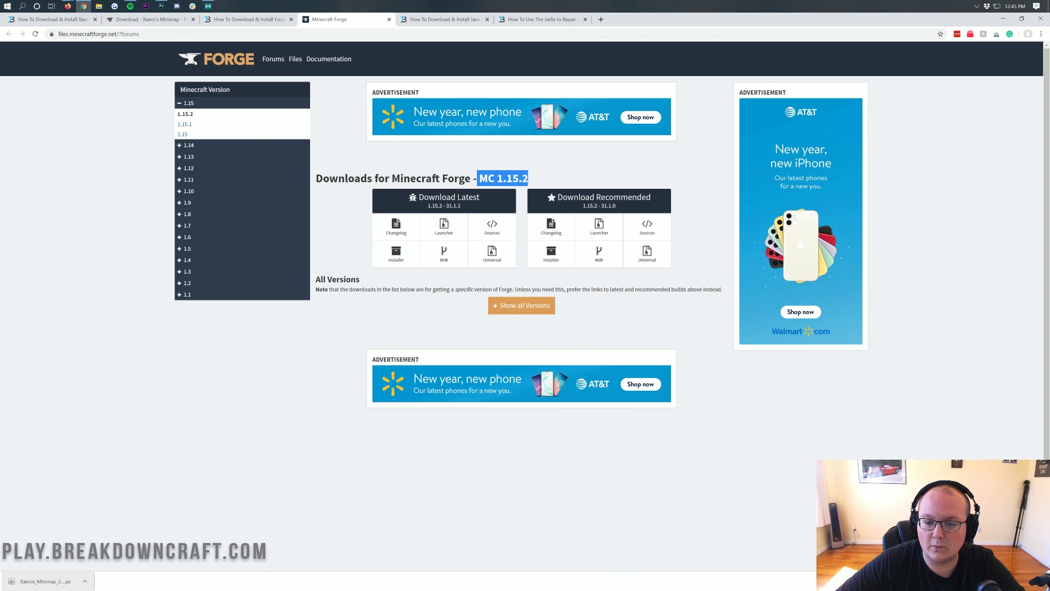
left_click(536, 183)
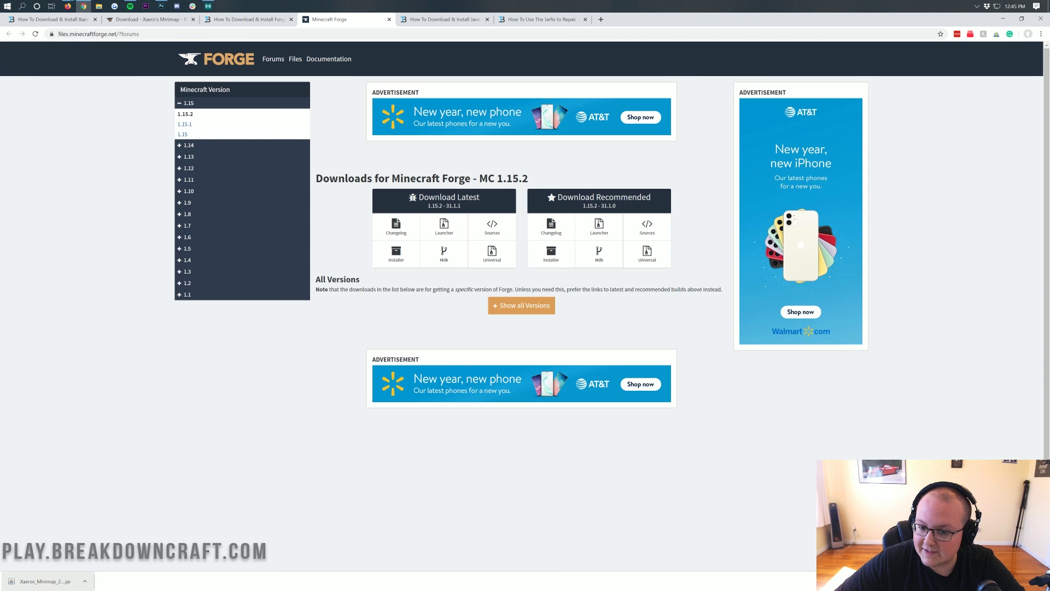
left_click(207, 107)
left_click(203, 106)
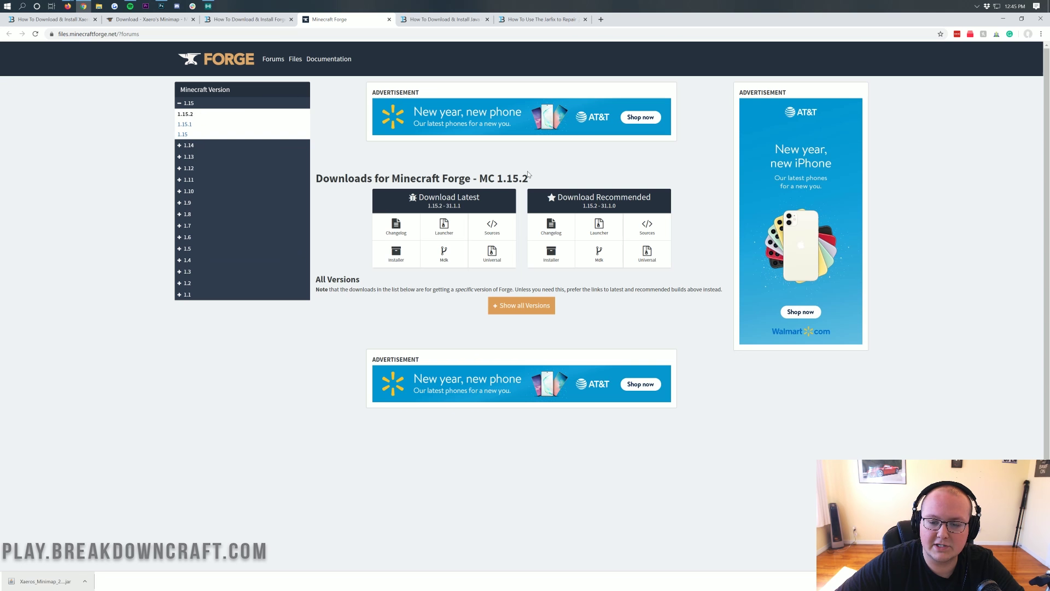
left_click_drag(528, 178, 479, 178)
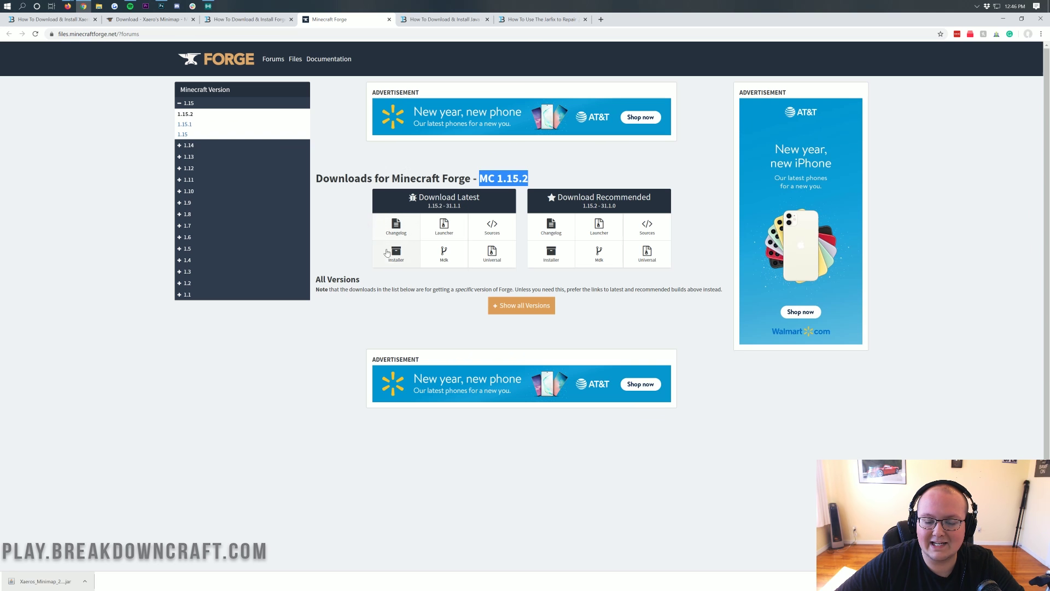
left_click(399, 263)
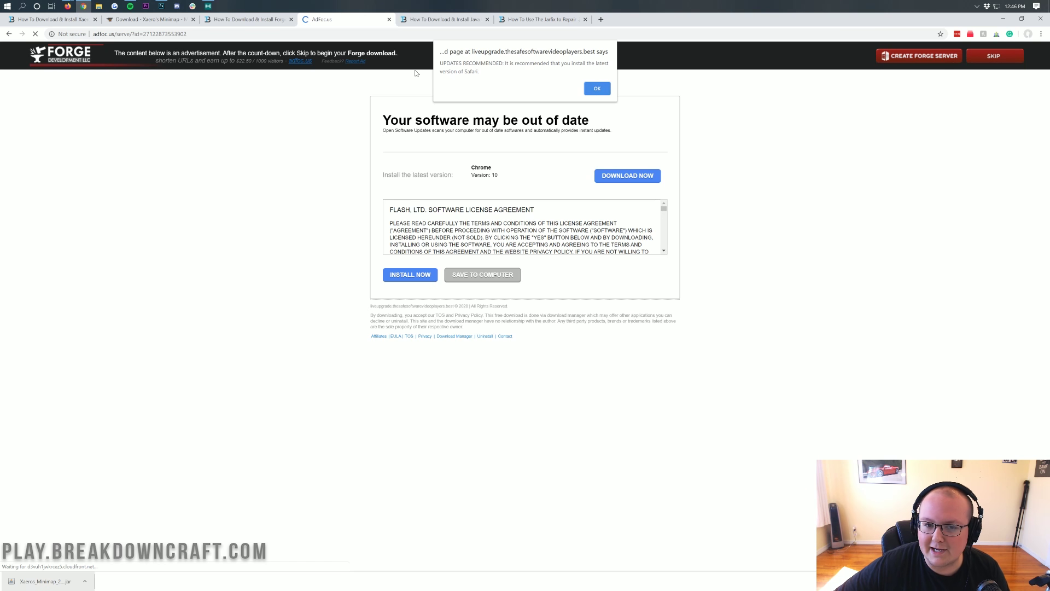
- Close the ad tab and request the latest 1.15.2 Forge installer again
left_click(389, 20)
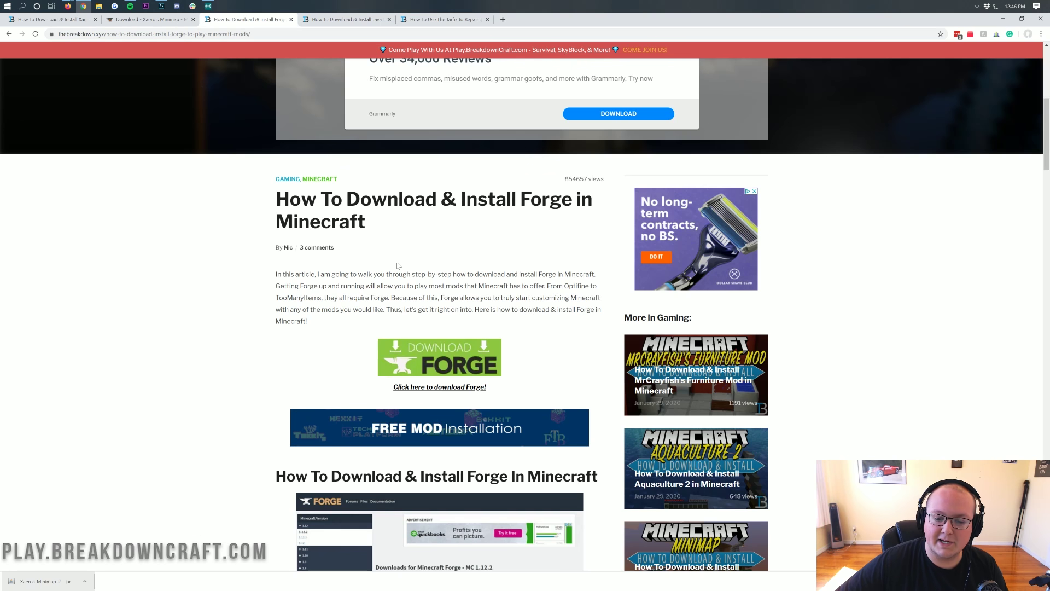
left_click(415, 358)
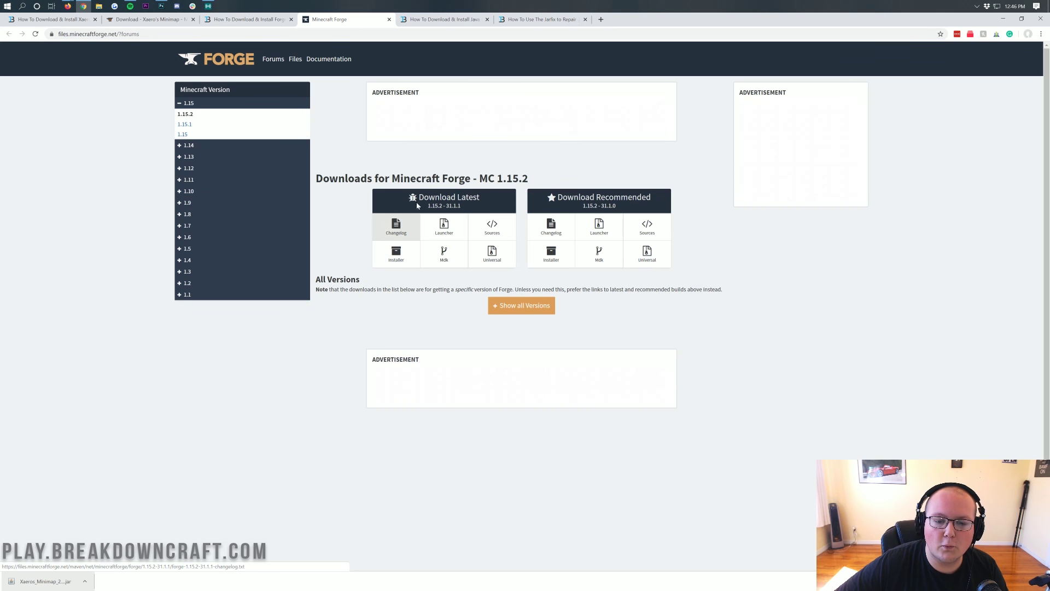
left_click(392, 254)
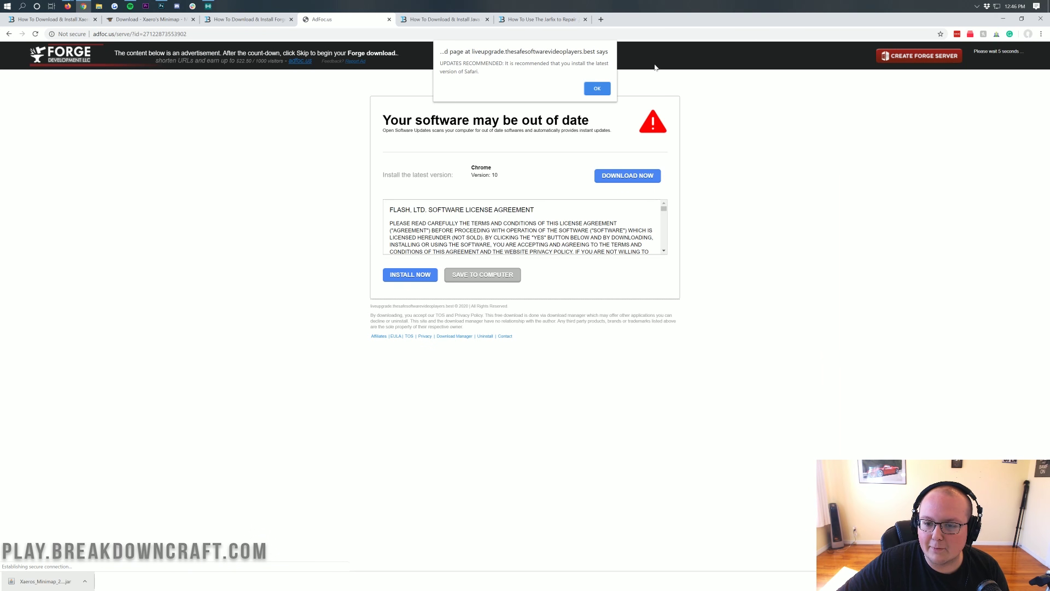
- Dismiss the fake alert, skip the ad, and keep the Forge jar despite the warning
left_click(596, 88)
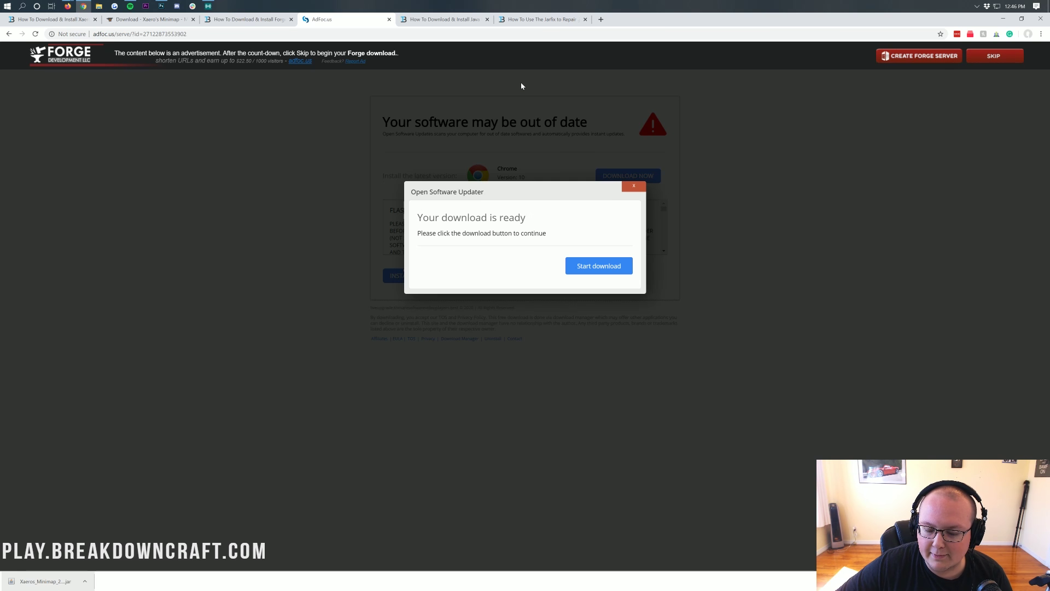
left_click(993, 59)
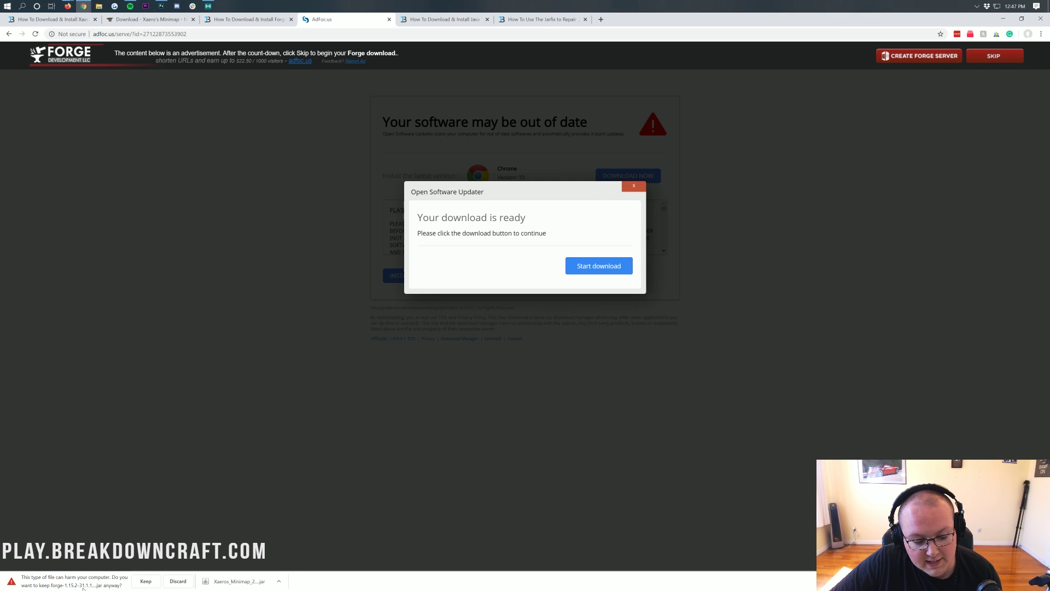
left_click(147, 581)
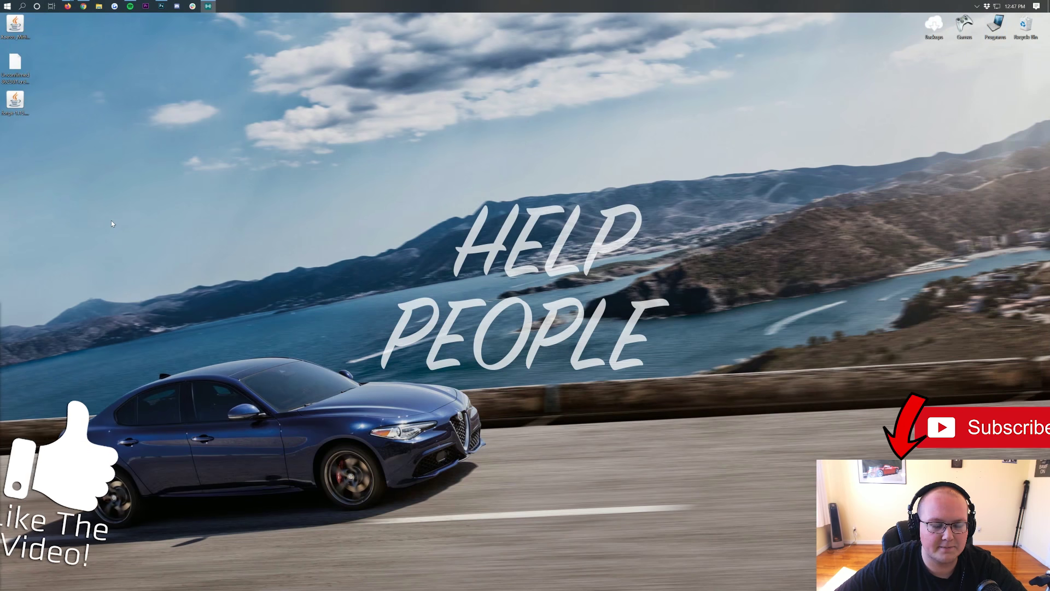
- Arrange the Minimap and Forge jars on the desktop and delete the partial .crdownload file
left_click_drag(15, 25, 202, 66)
left_click_drag(15, 103, 254, 64)
left_click_drag(14, 66, 218, 159)
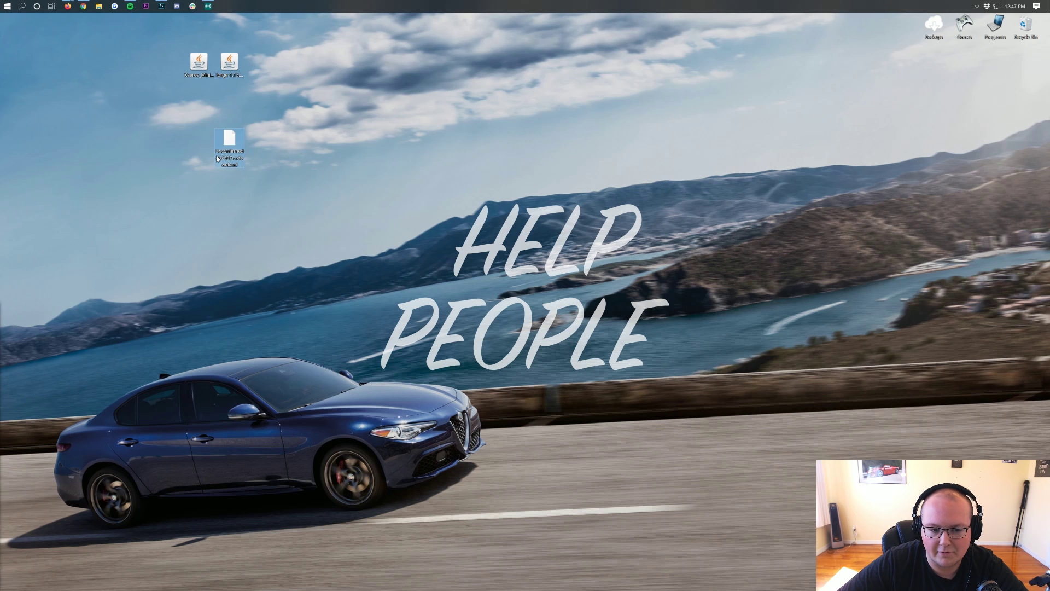
key("Delete")
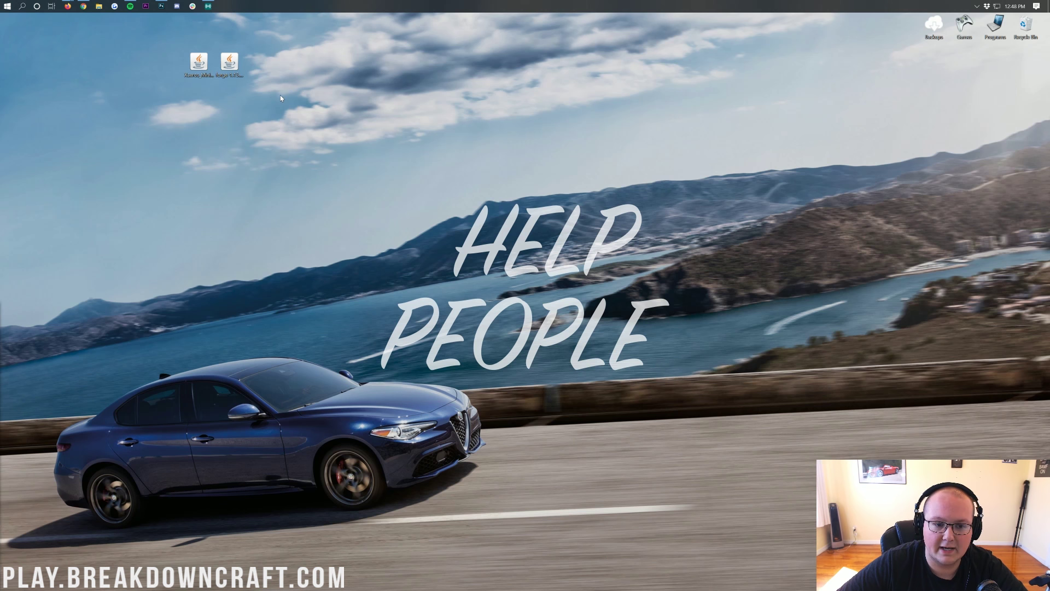
left_click_drag(156, 82, 344, 87)
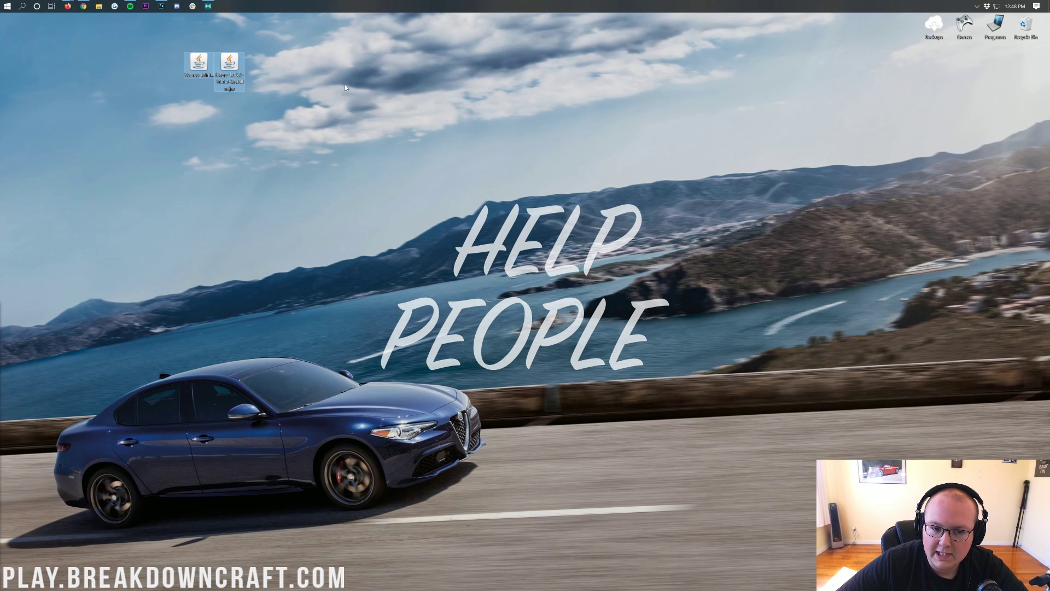
left_click(272, 167)
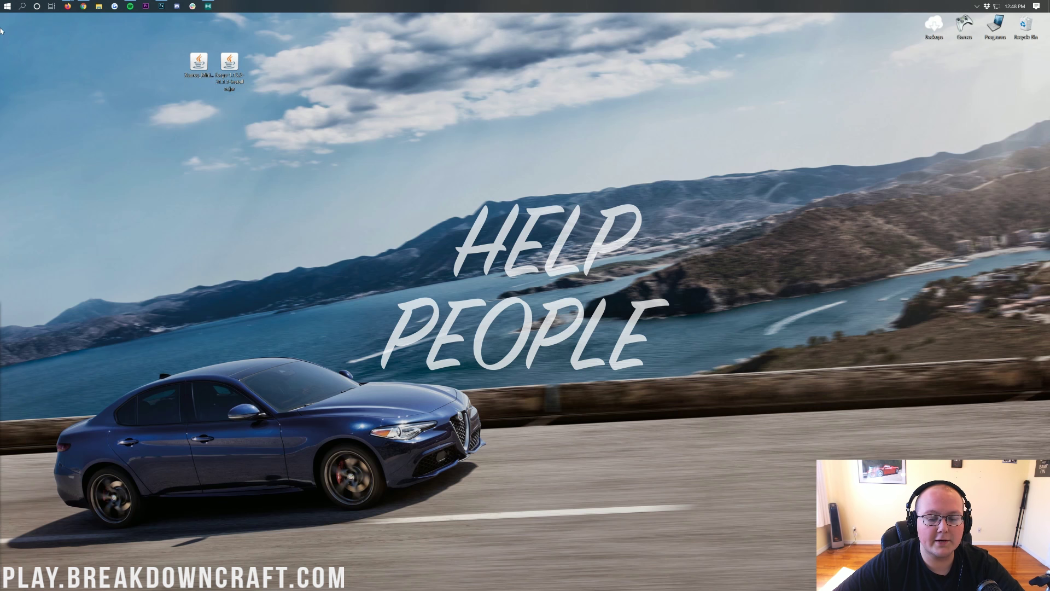
- Search for and open the Downloads folder, then close it once it shows empty
left_click(3, 5)
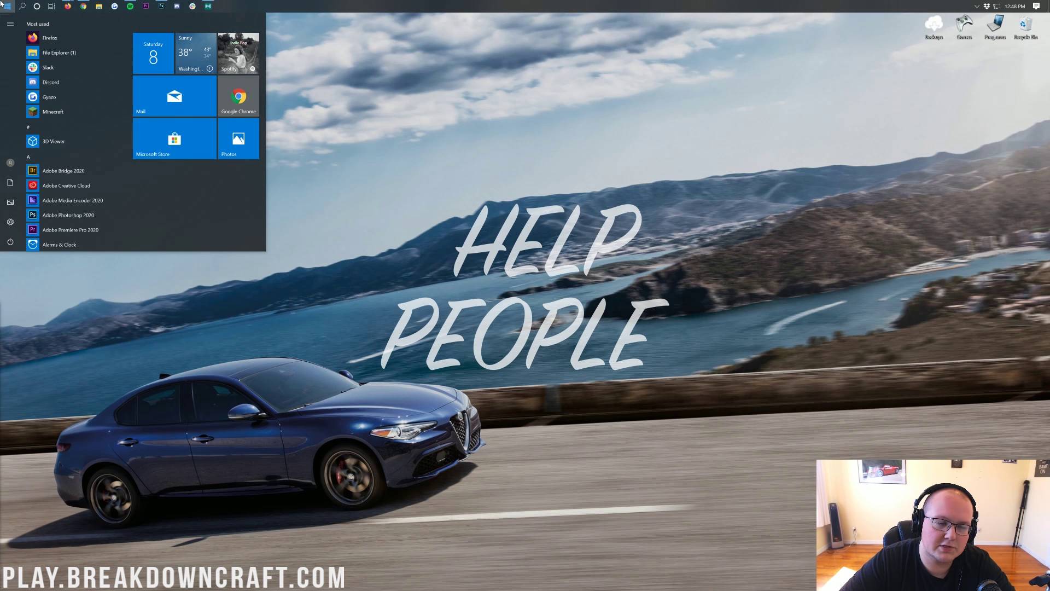
type("downloads")
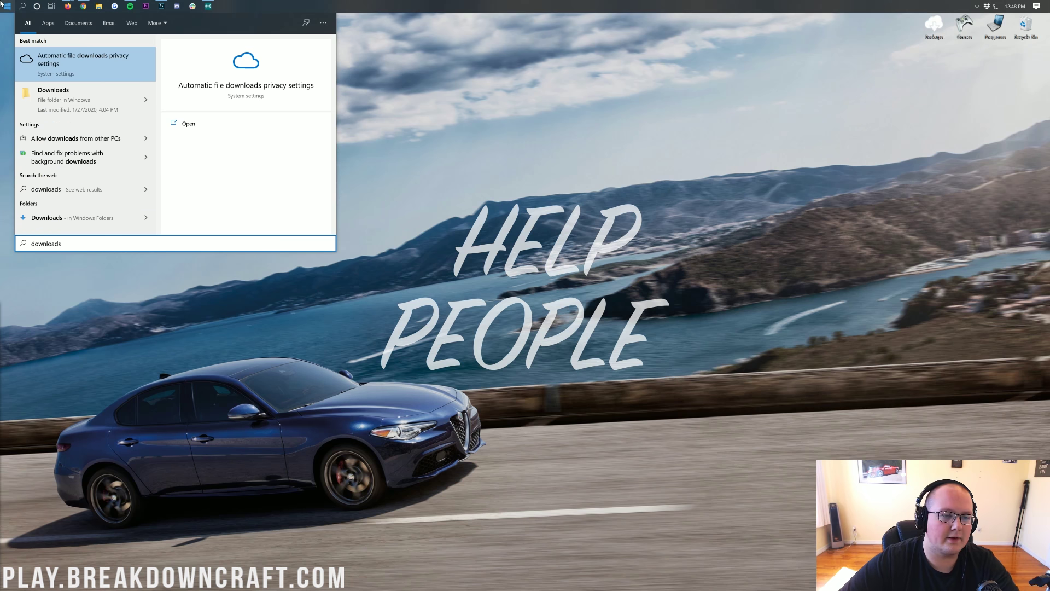
left_click(109, 103)
left_click_drag(154, 93, 230, 67)
left_click(401, 68)
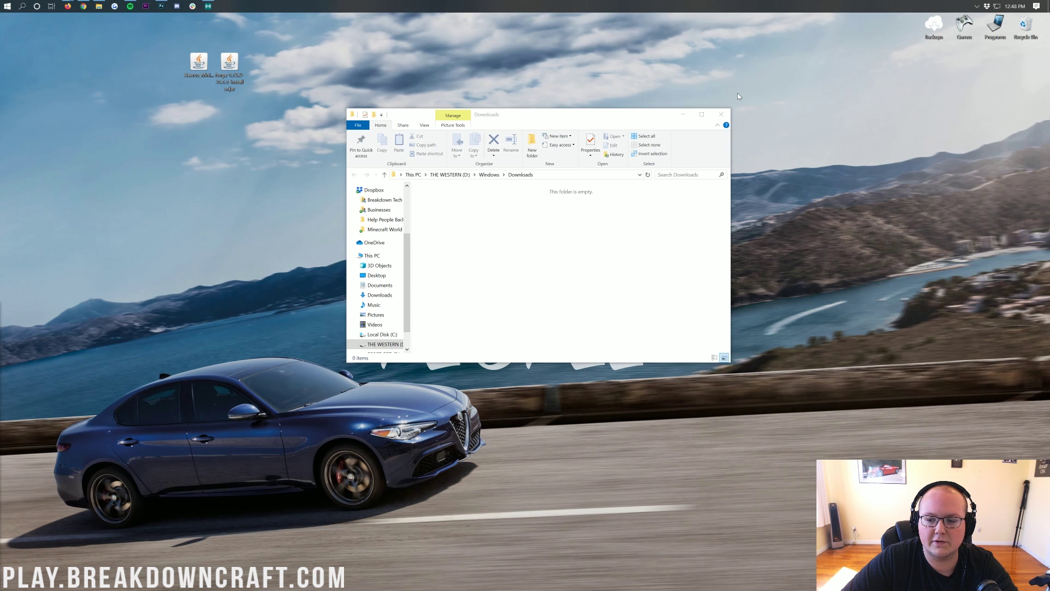
left_click(721, 113)
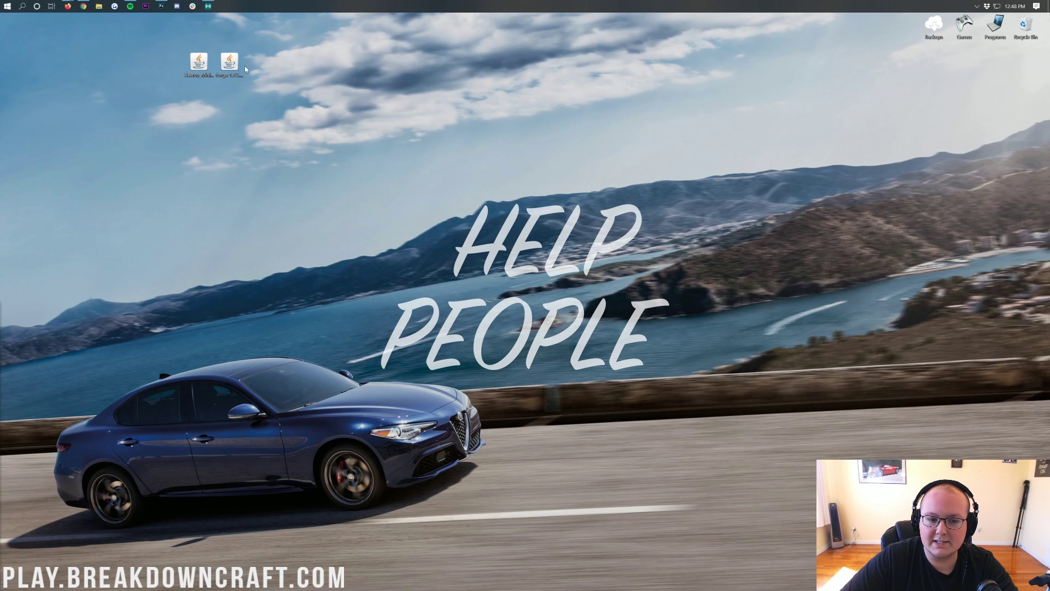
- Move the Forge installer aside, check its Open with options without running it, and return to Chrome
left_click_drag(232, 76, 354, 117)
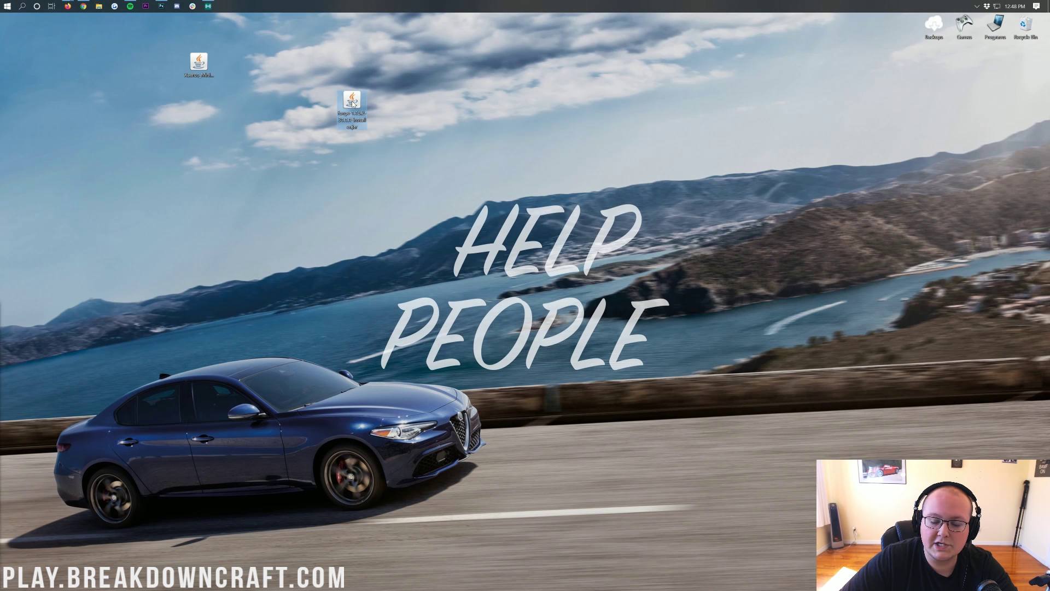
right_click(353, 102)
left_click(377, 151)
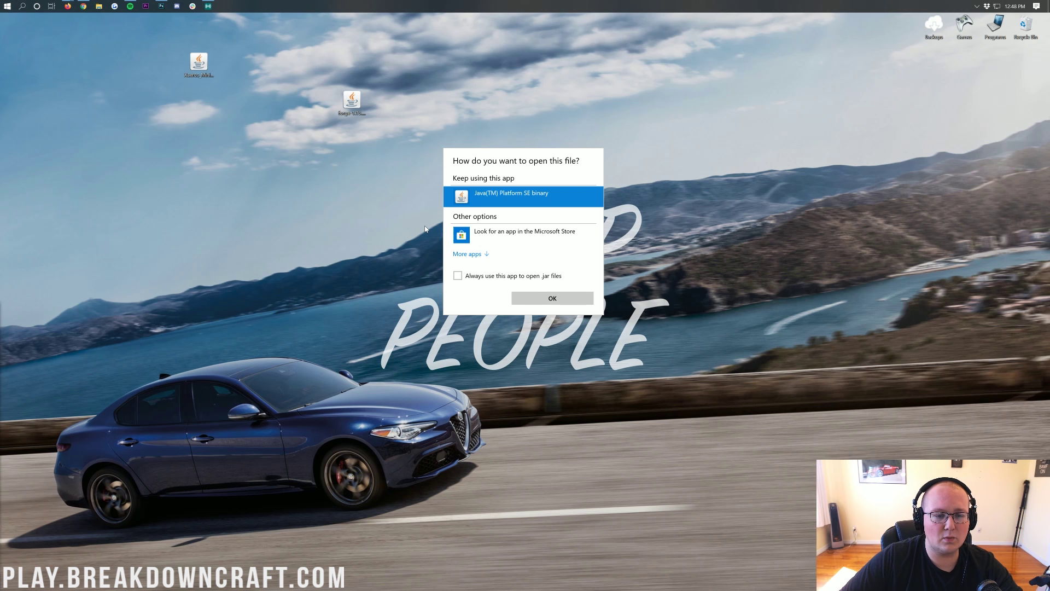
left_click(361, 164)
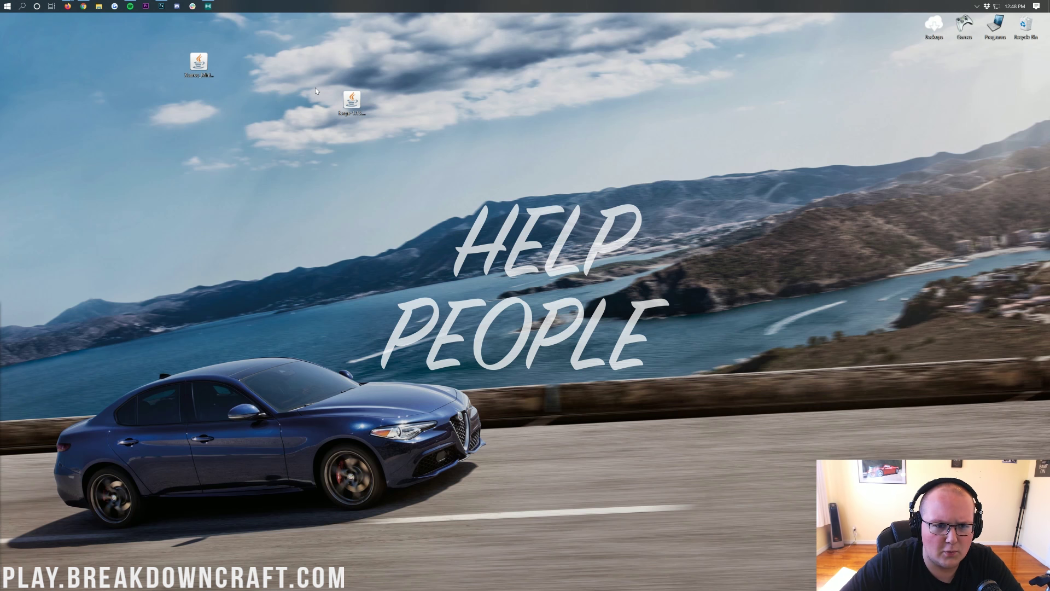
left_click(83, 6)
scroll(204, 181, "down", 1)
scroll(204, 180, "up", 1)
scroll(205, 189, "down", 4)
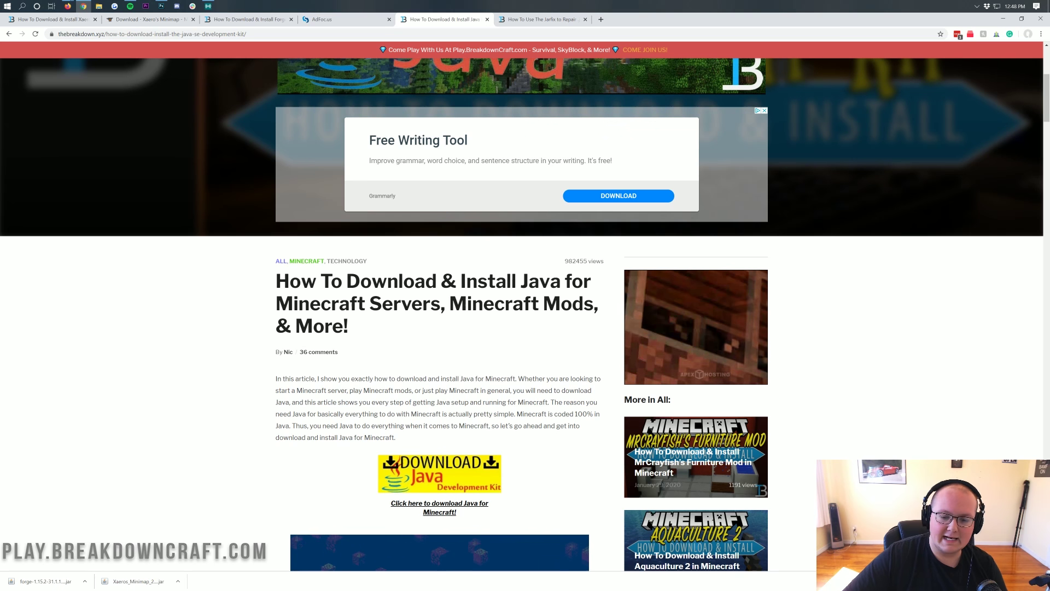
scroll(504, 329, "down", 4)
scroll(504, 328, "up", 3)
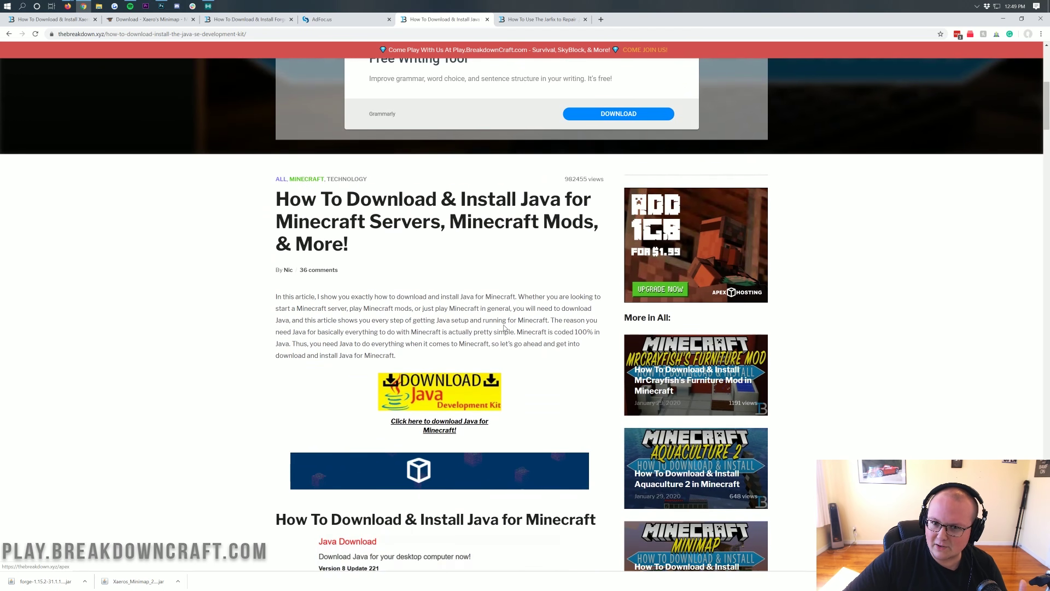
left_click(542, 19)
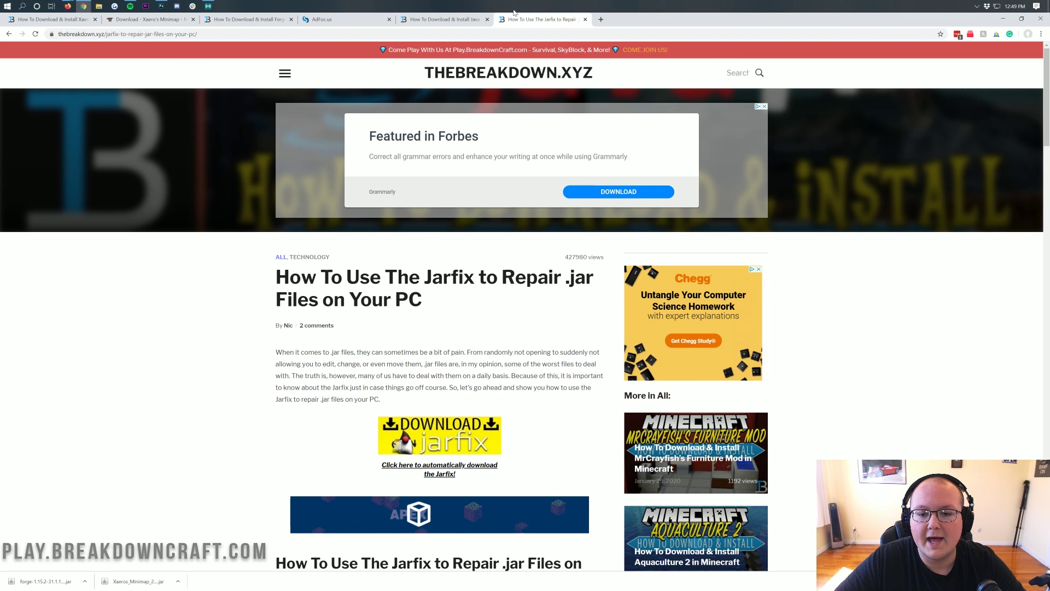
left_click(447, 22)
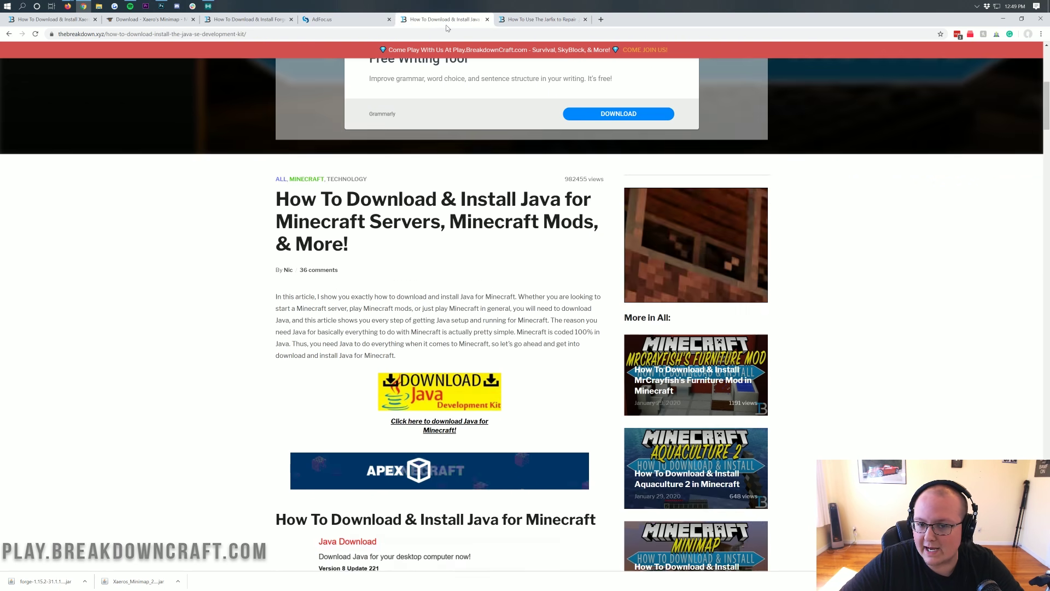
left_click(541, 20)
left_click(1003, 18)
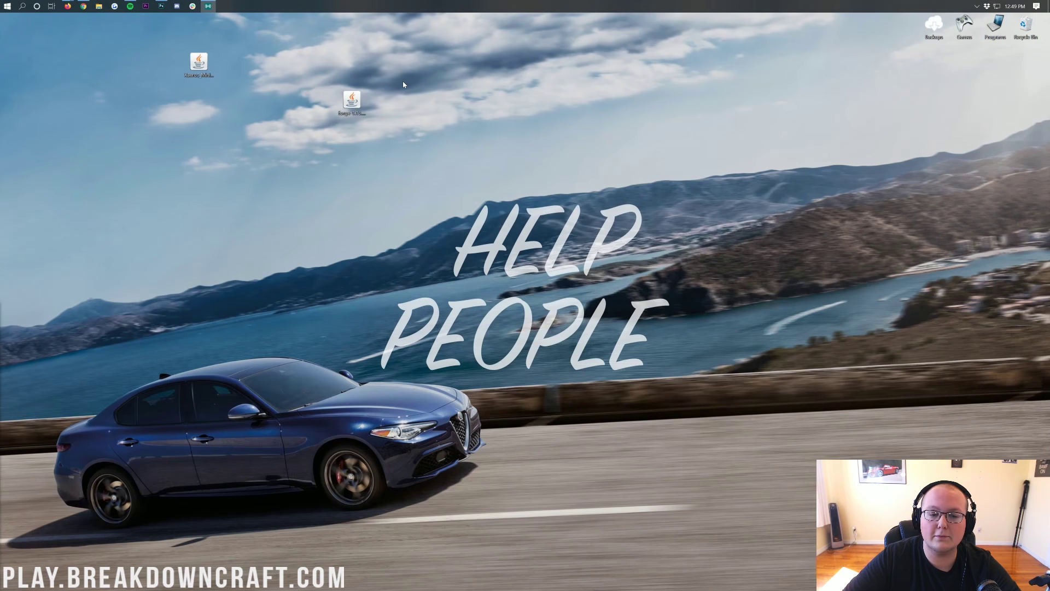
- Run the Forge jar with Java(TM) Platform SE binary, install the client, and move the installer aside
right_click(358, 111)
left_click(382, 157)
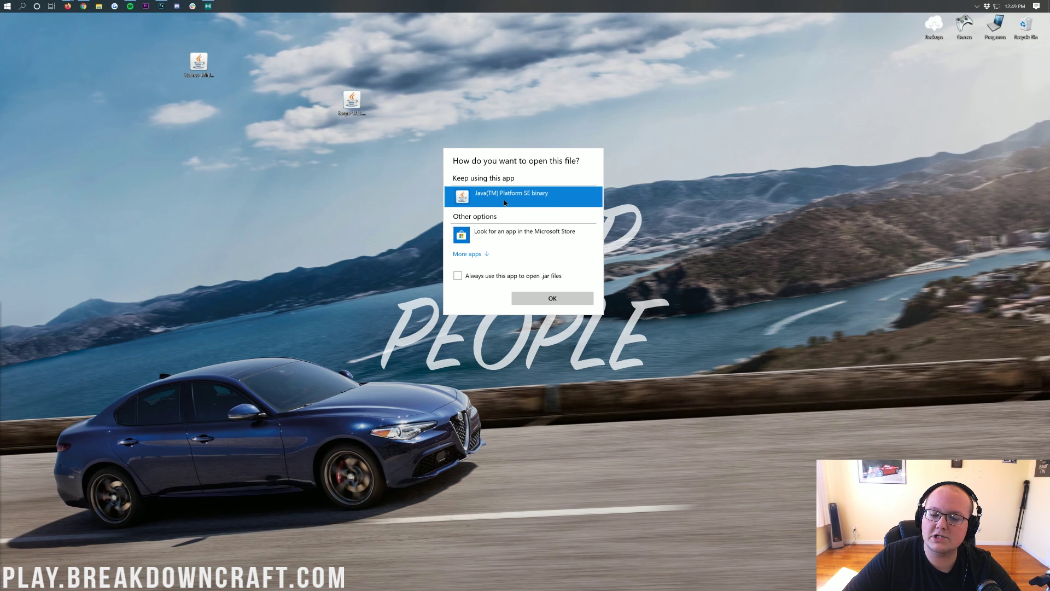
left_click(560, 301)
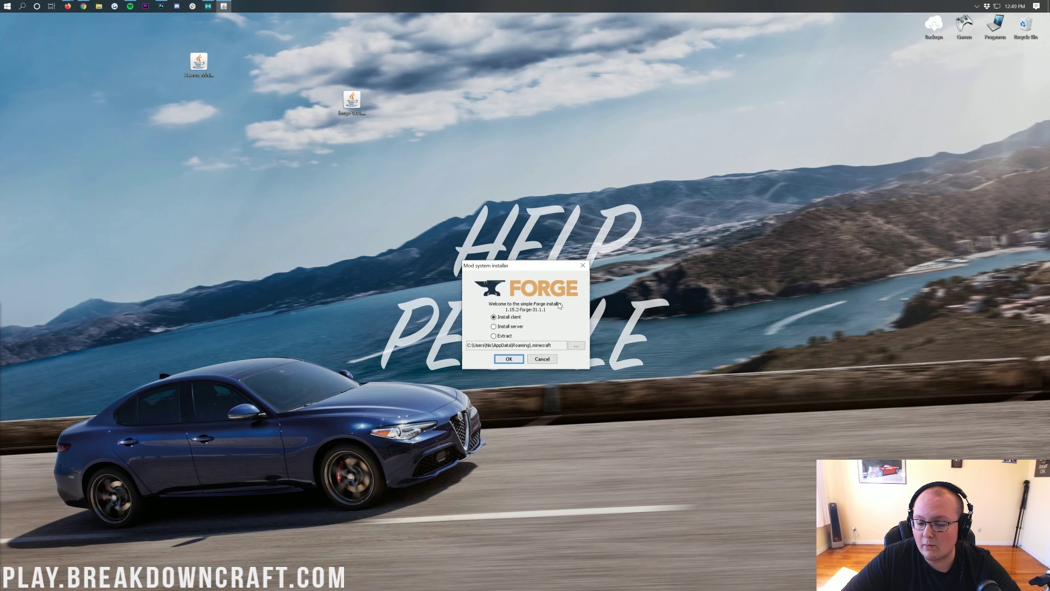
left_click(508, 359)
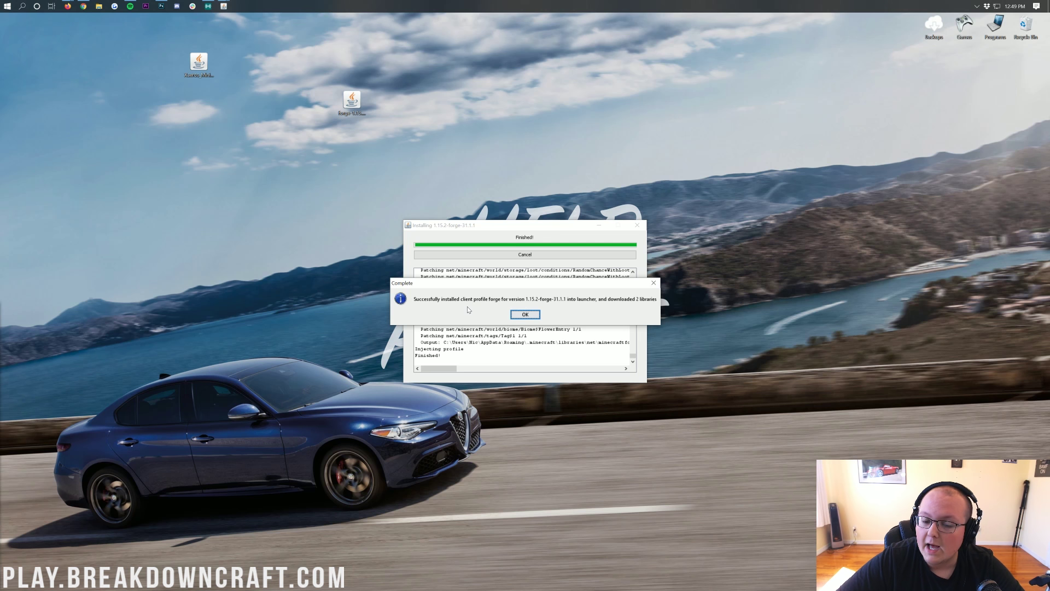
left_click(522, 315)
left_click_drag(351, 101, 1024, 98)
left_click(199, 62)
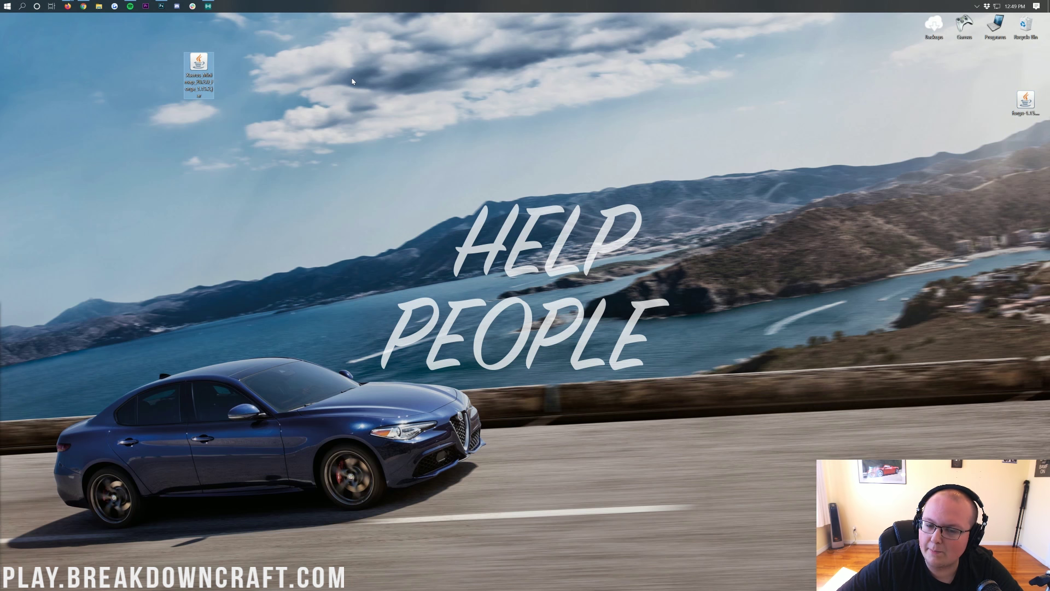
- Launch the Minecraft Launcher via 'mine', select the forge version, and start a new installation
left_click(2, 4)
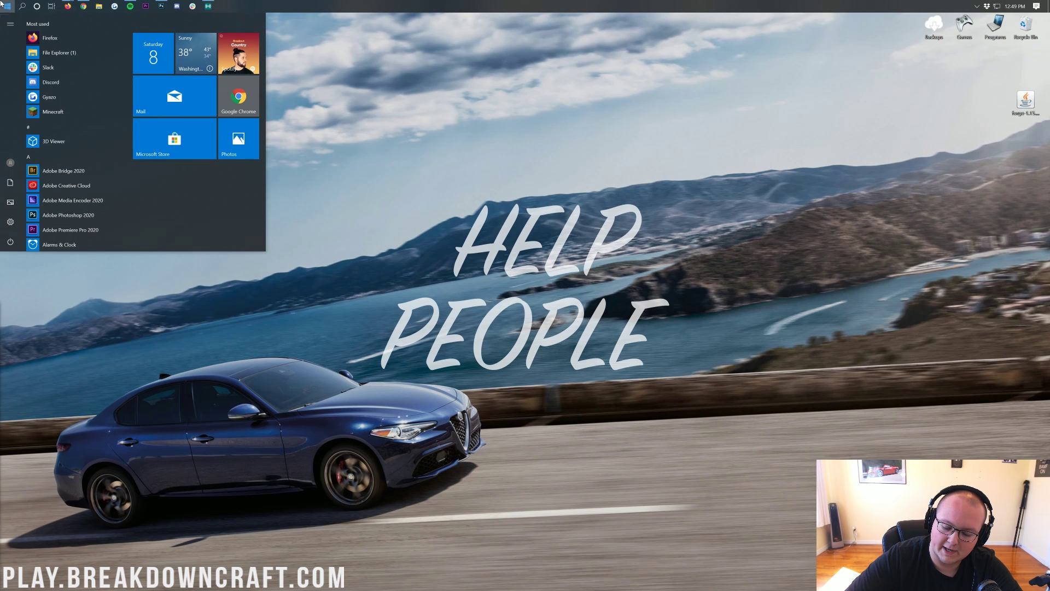
type("mine")
key("Return")
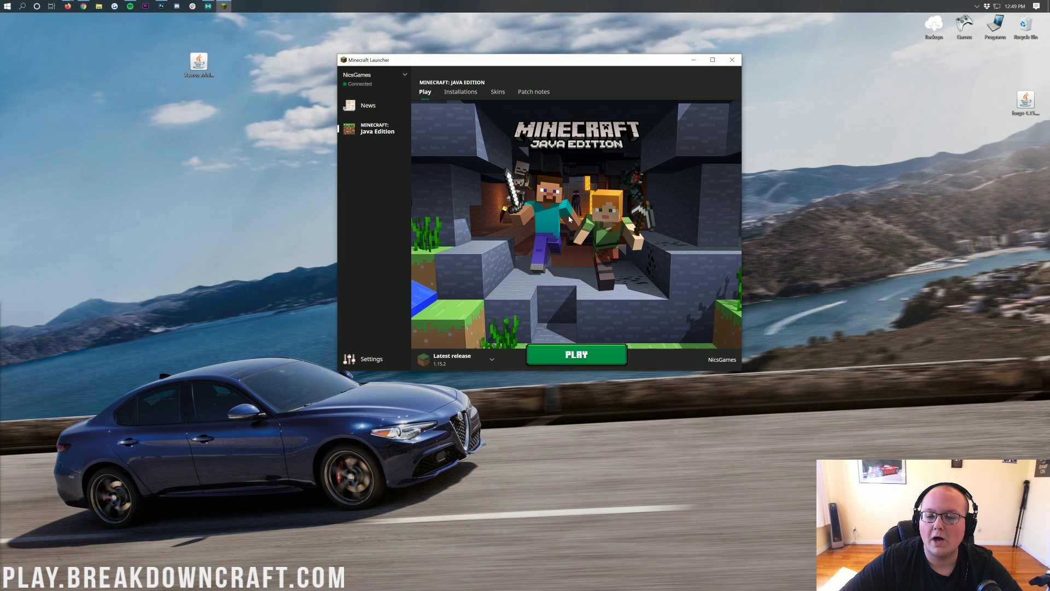
left_click(491, 362)
left_click(484, 309)
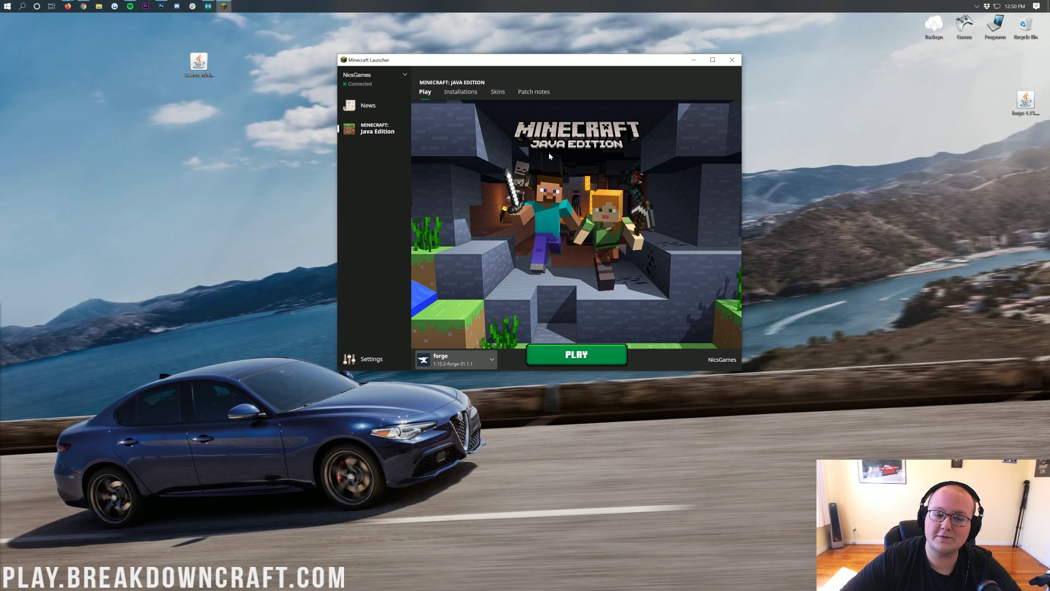
left_click(460, 92)
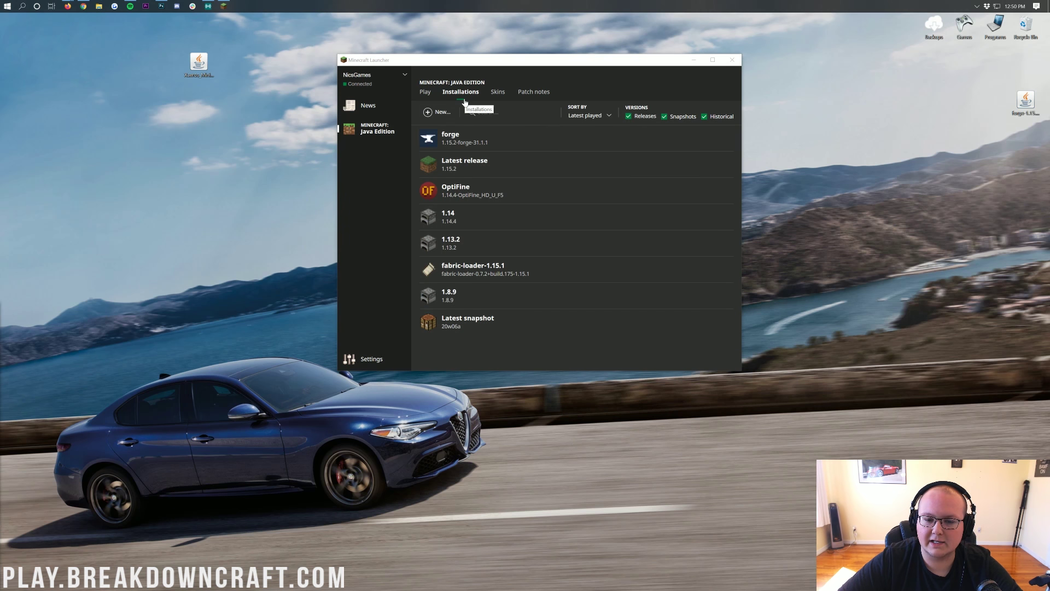
left_click(436, 112)
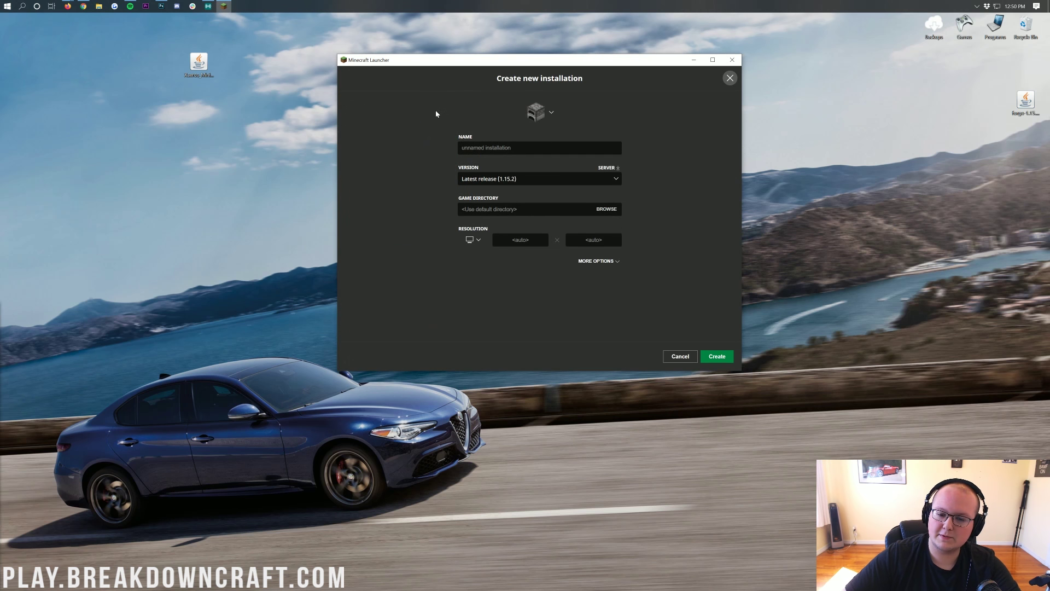
- Create installation 'Play.BreakdownCraft.com' on release 1.15.2-forge-31.1.1 at 1920 x 1080
left_click(499, 148)
type("Play.BreakdownCraft.com")
key("ctrl+a")
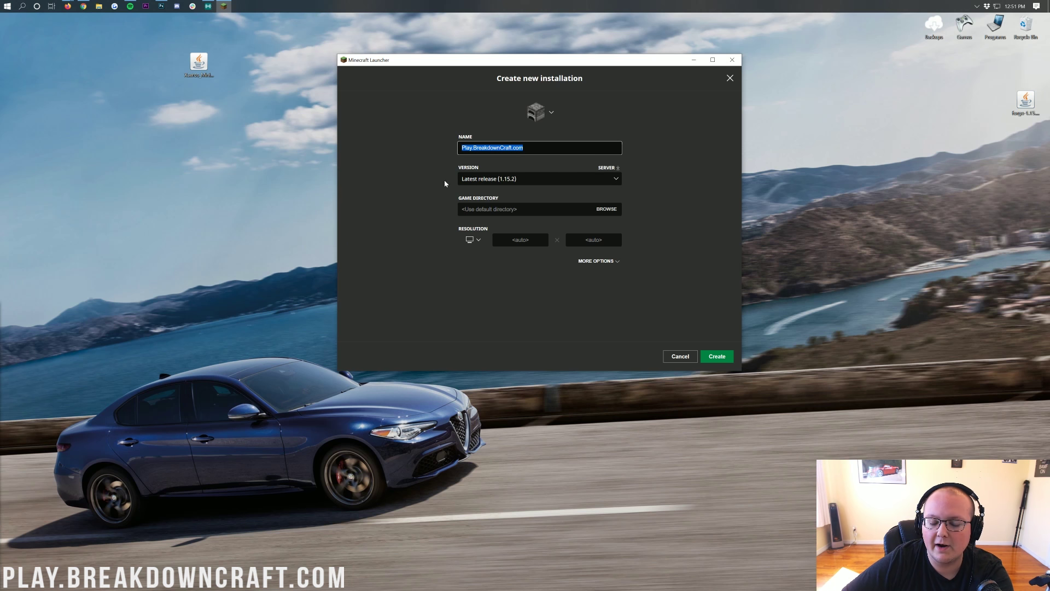
left_click(502, 180)
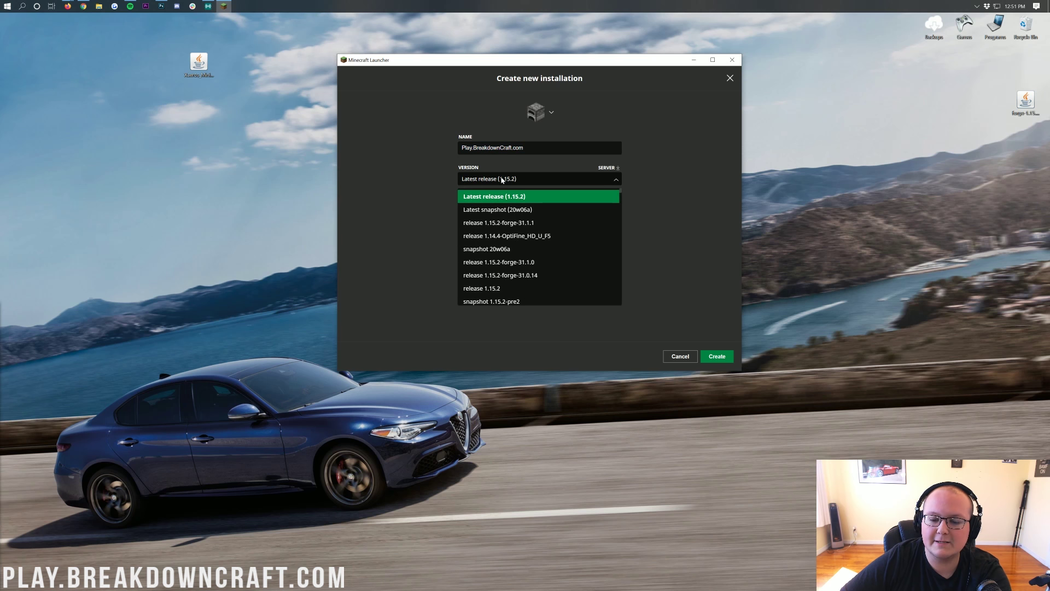
left_click(519, 224)
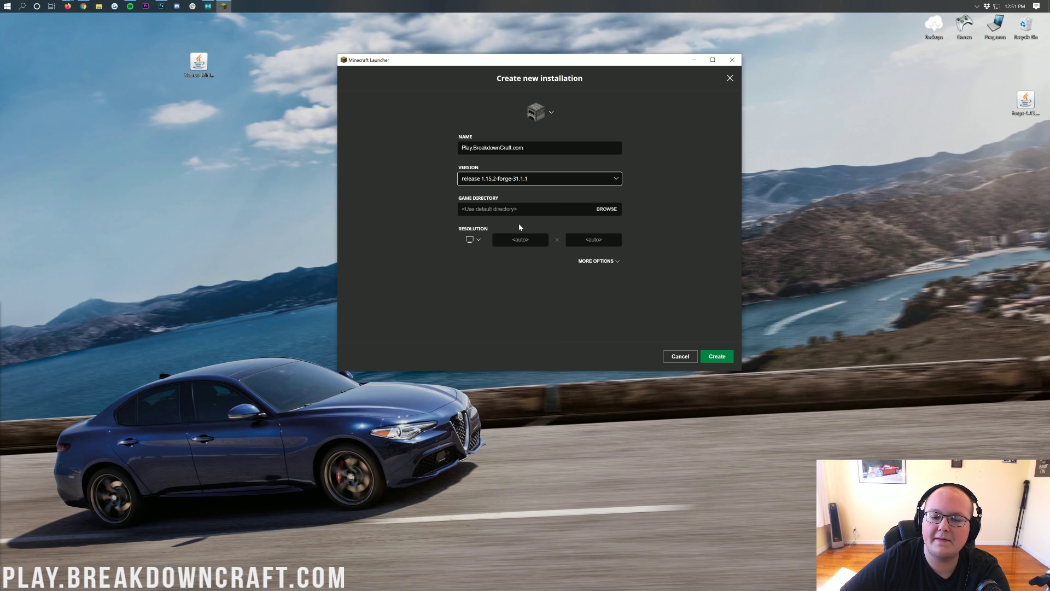
left_click(473, 239)
left_click(474, 209)
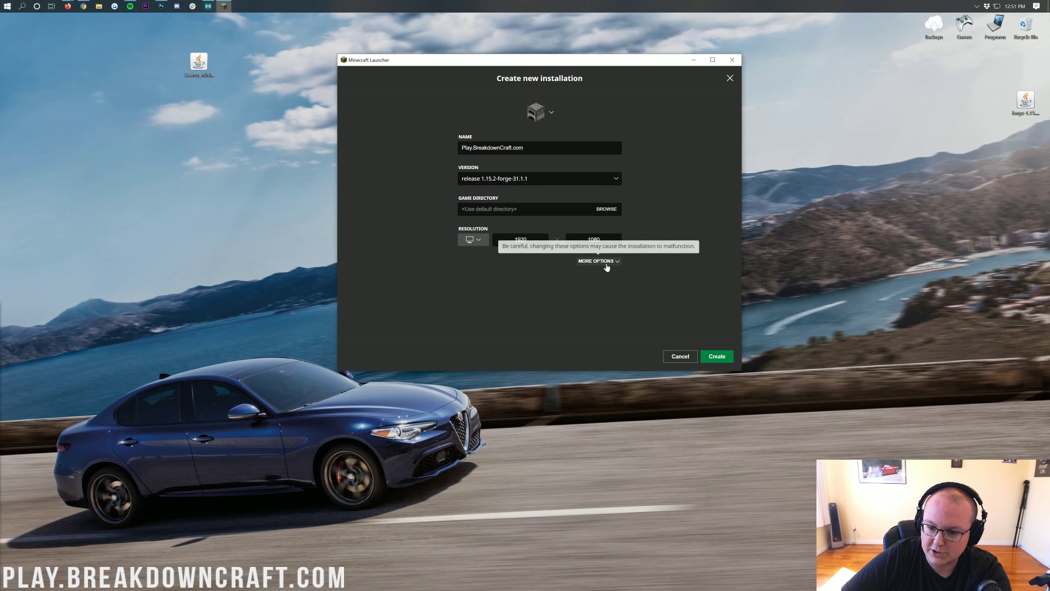
left_click(713, 357)
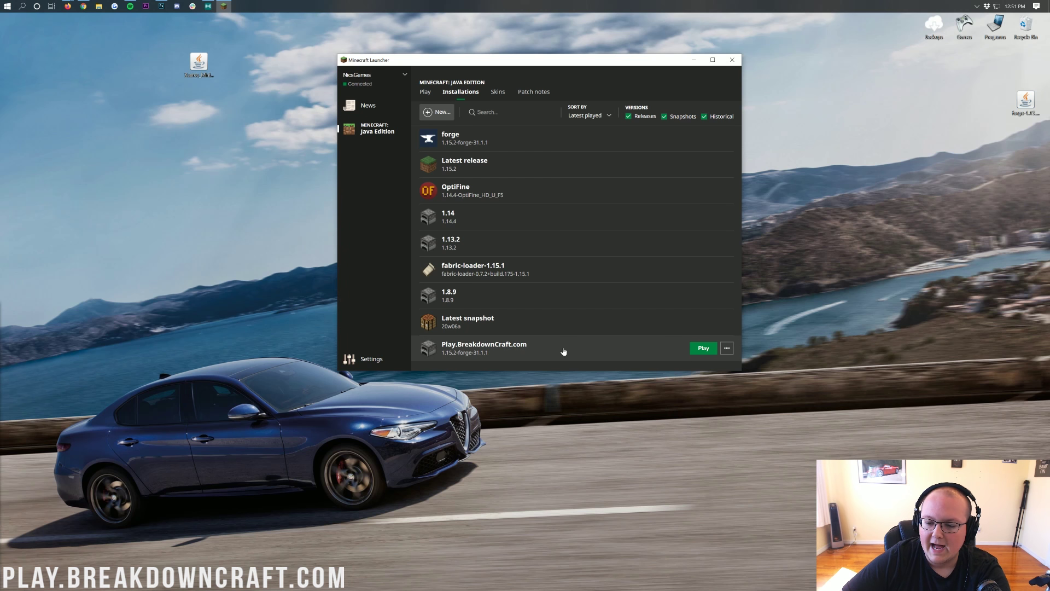
- Play the Play.BreakdownCraft.com installation and bring the Minecraft window to the front
left_click(703, 348)
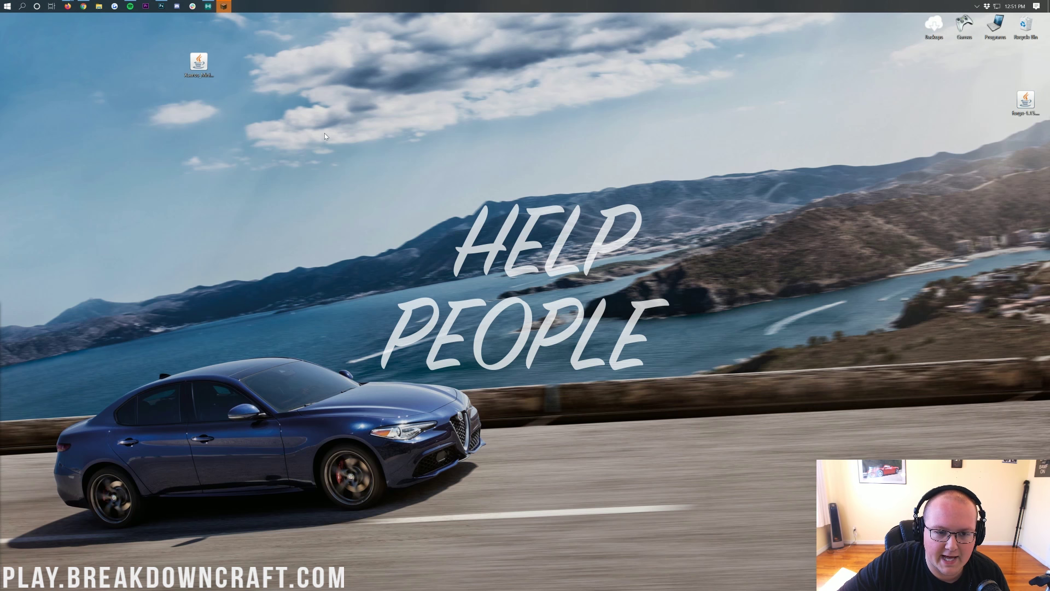
left_click(221, 5)
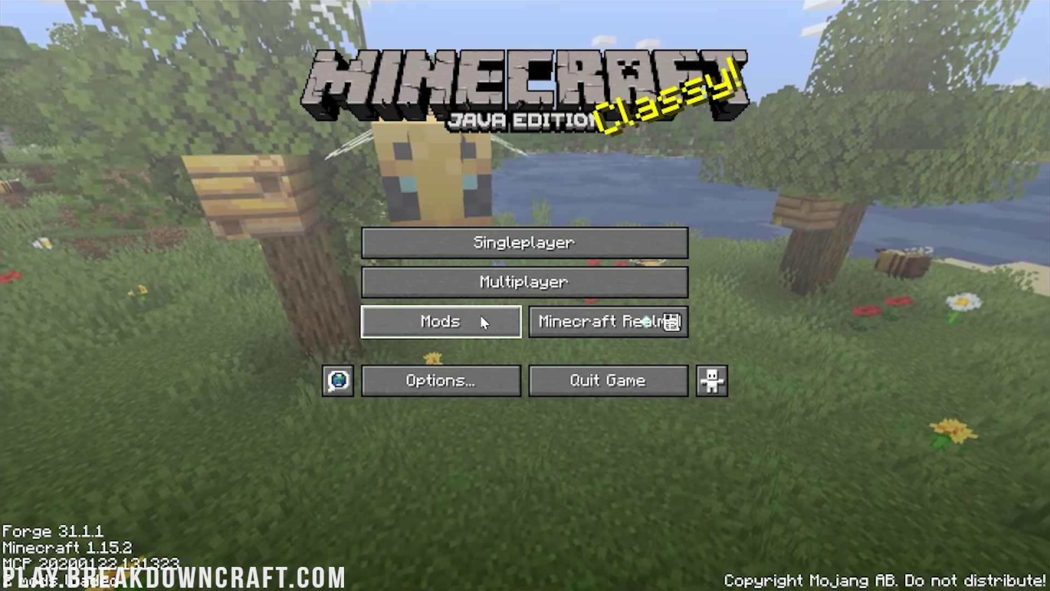
- Open the mods folder from Minecraft's Mods screen and select the Minimap jar on the desktop
left_click(484, 322)
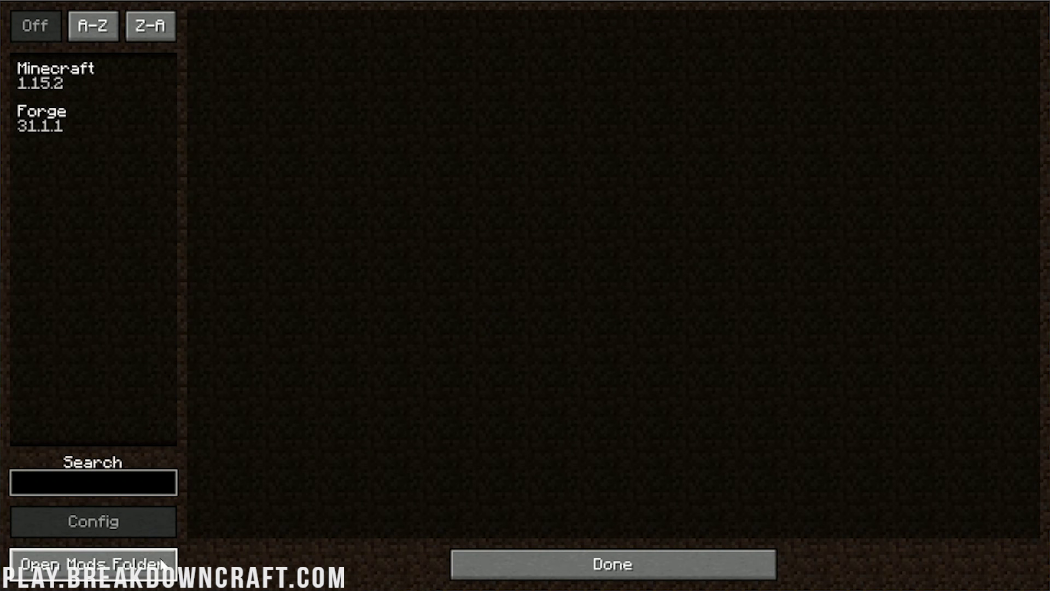
left_click(107, 573)
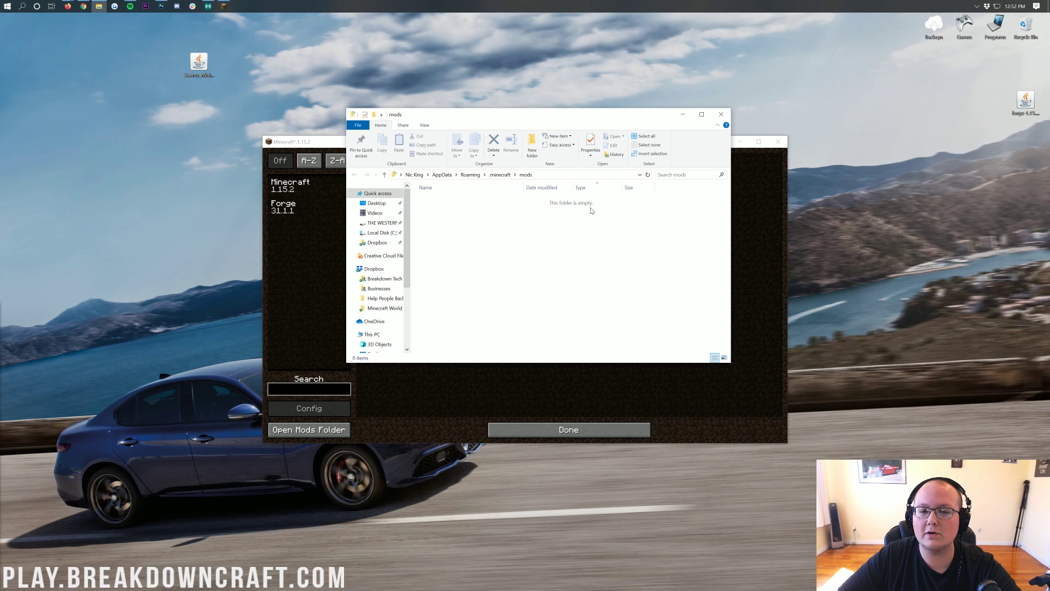
left_click(207, 75)
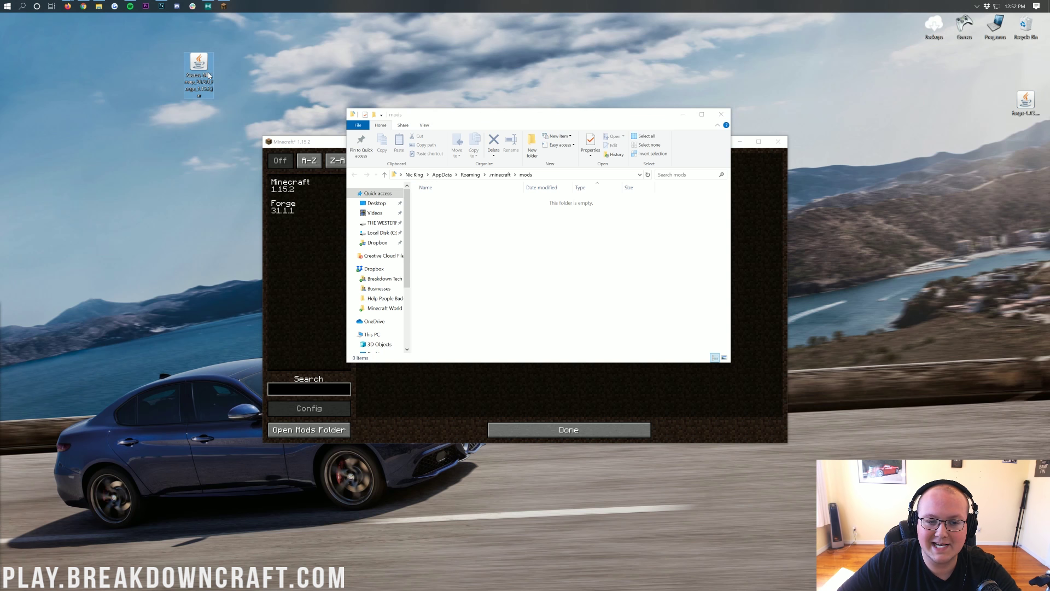
- Put Xaeros_Minimap_20.2.0_Forge_1.15.2.jar into the mods folder and quit Minecraft
left_click_drag(209, 75, 512, 247)
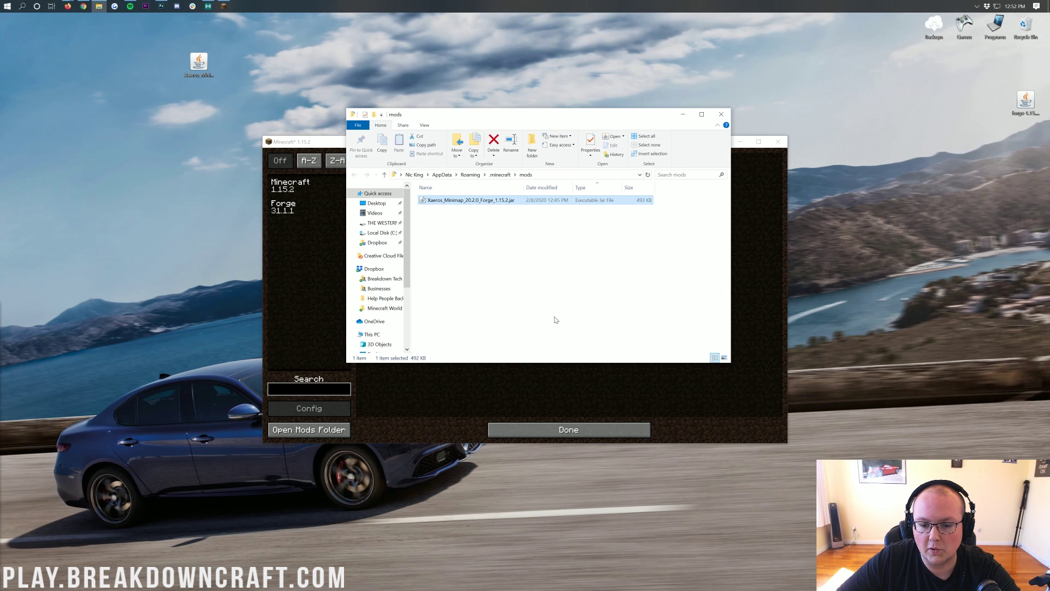
left_click(720, 114)
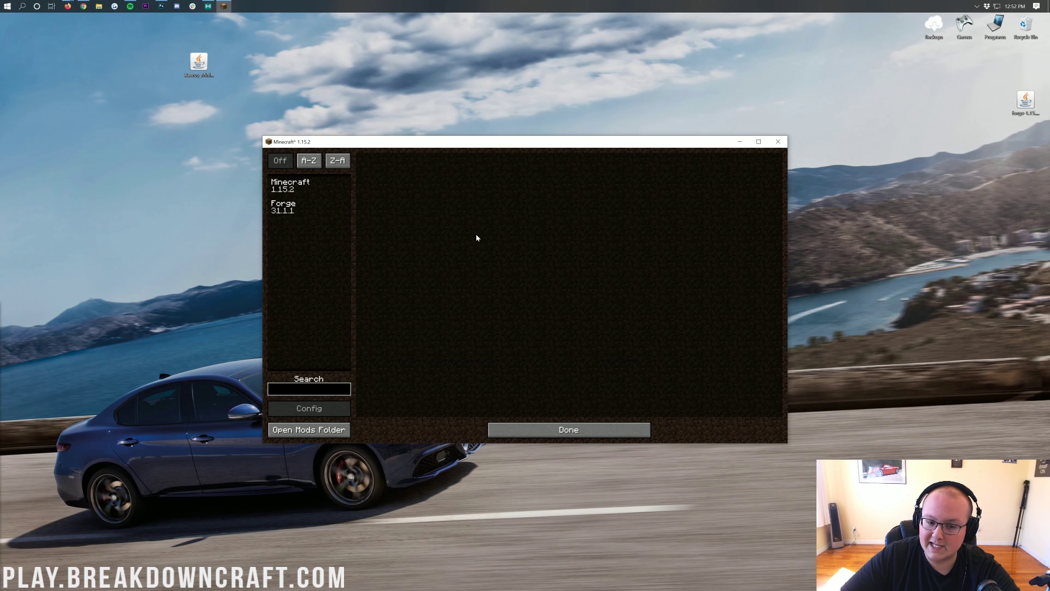
left_click(501, 425)
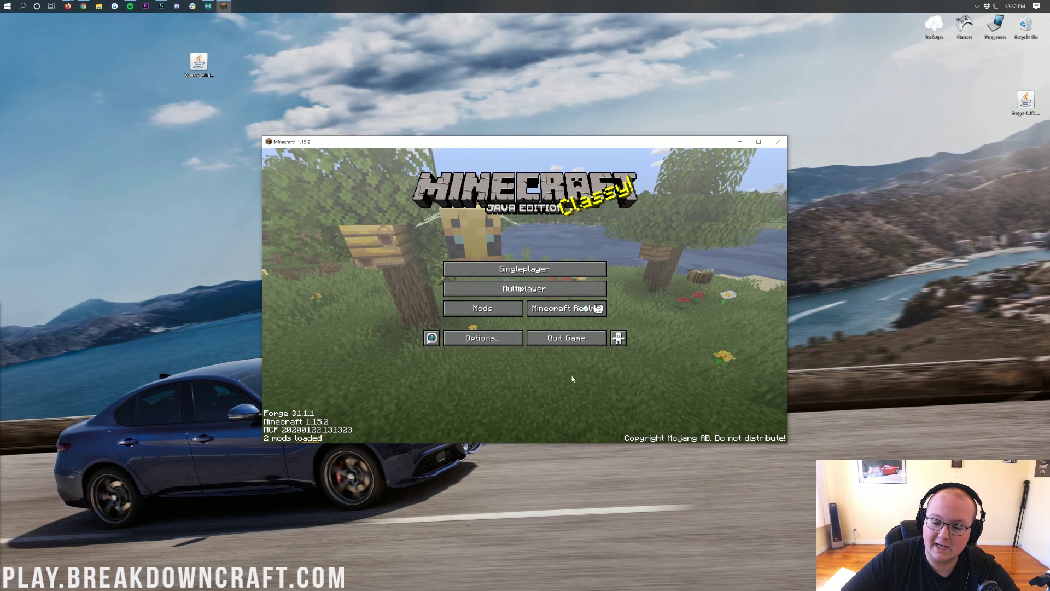
left_click(569, 336)
- Relaunch the Minecraft Launcher by searching 'minecraft' from the Start menu
left_click(6, 5)
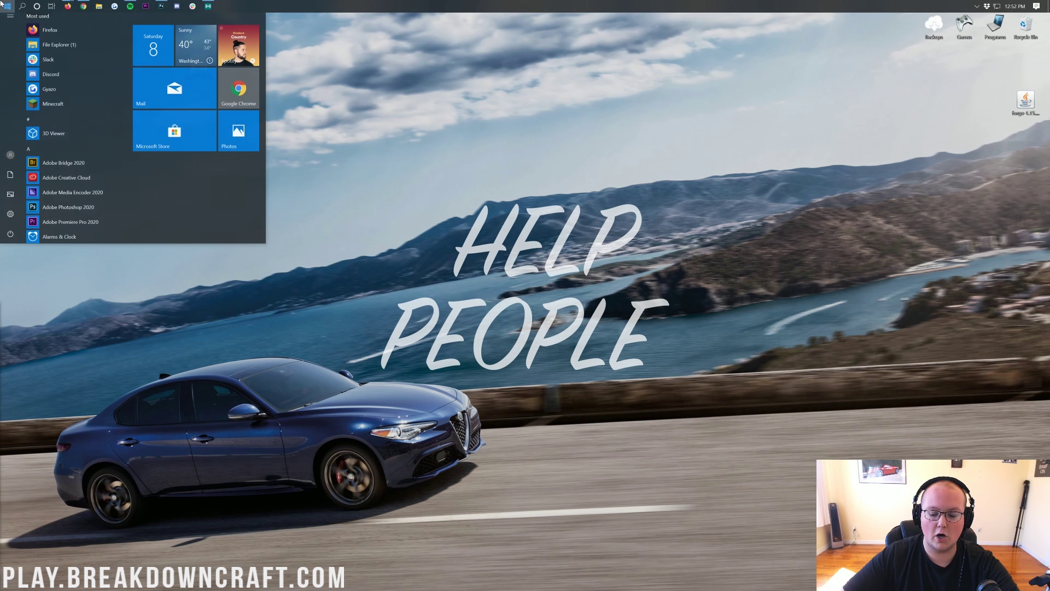
type("minecraft")
key("Return")
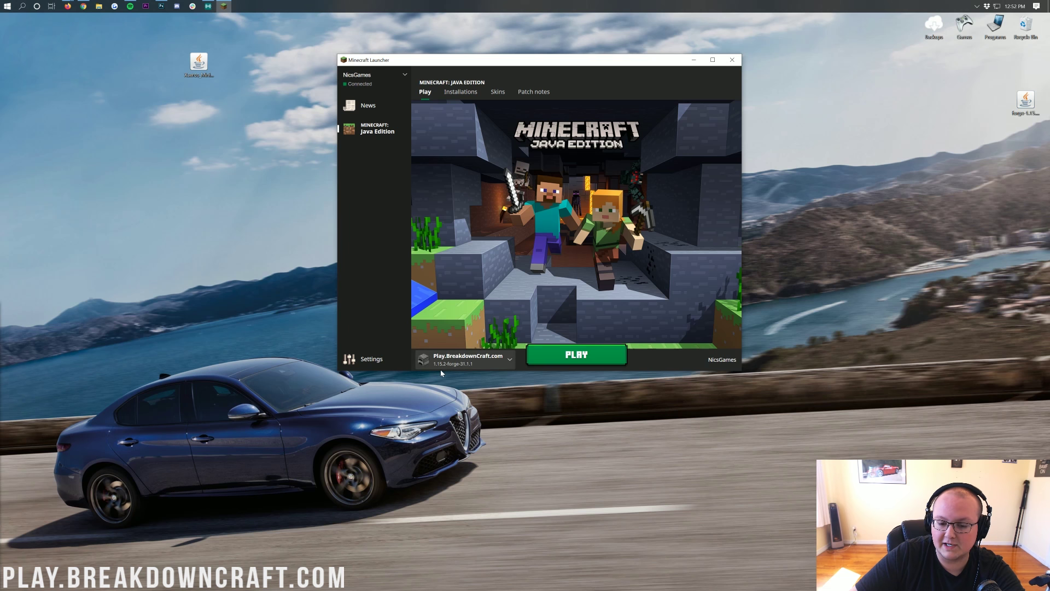
- Launch Play.BreakdownCraft.com and confirm Xaero's Minimap 20.2.0 appears in the Mods list
left_click(565, 361)
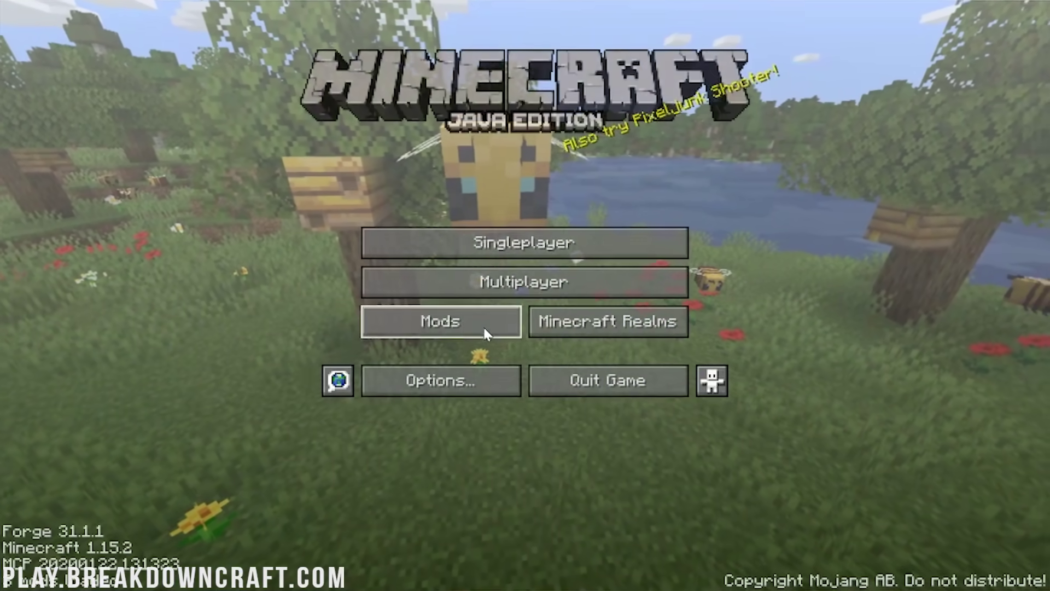
left_click(485, 328)
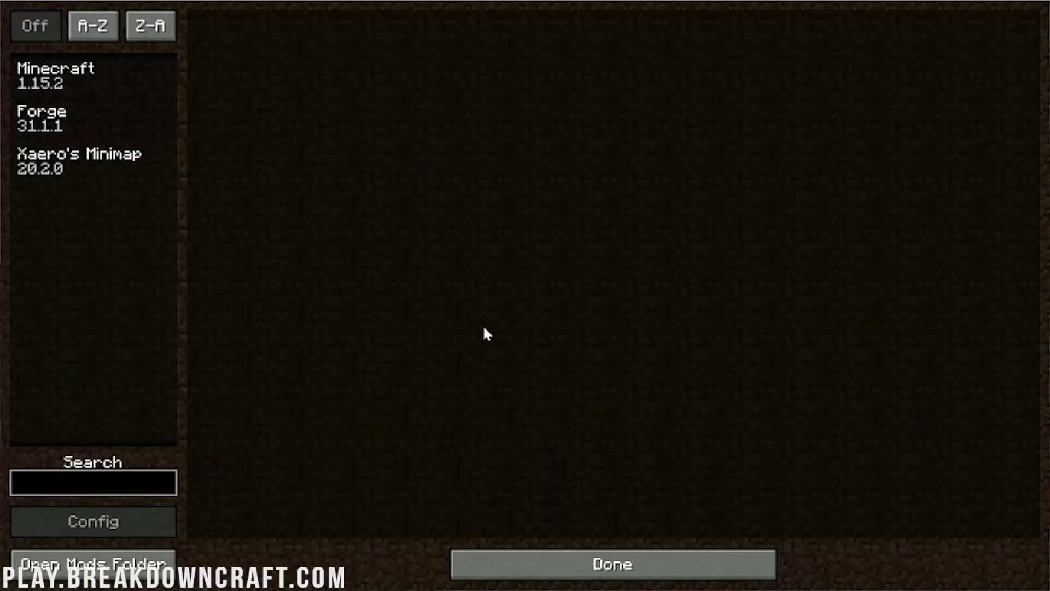
left_click(85, 155)
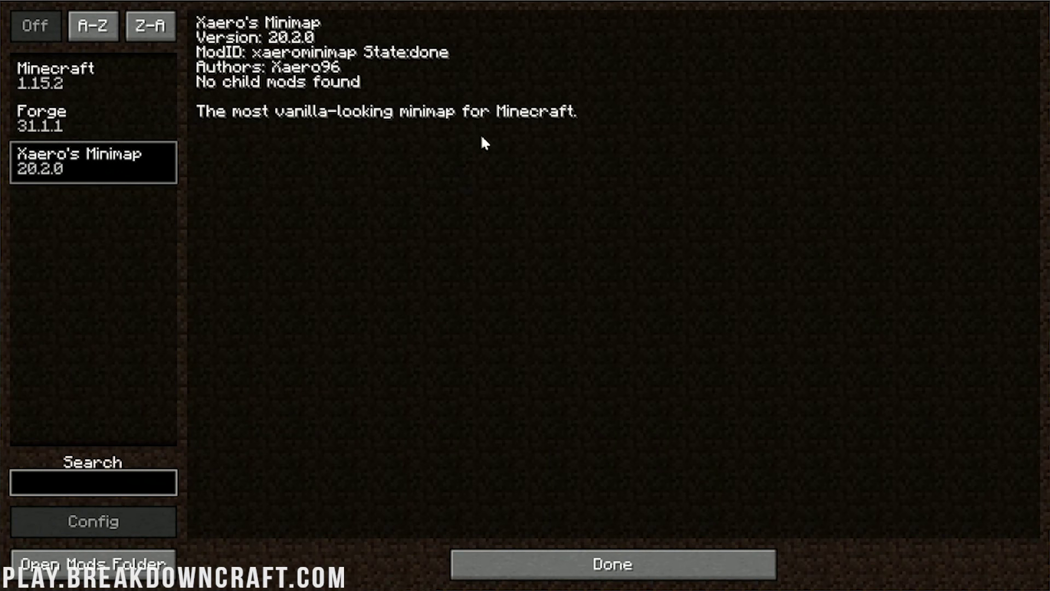
- Go to Multiplayer and select the Play.BreakdownCraft.com server
left_click(651, 563)
left_click(599, 270)
left_click(384, 97)
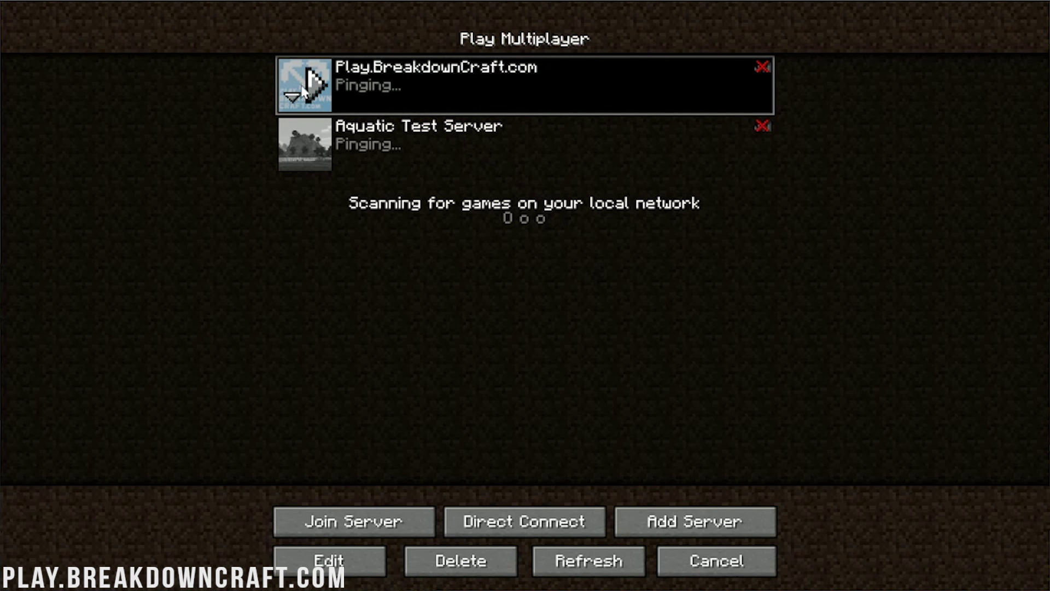
- Join Play.BreakdownCraft.com and switch to Aquatic Survival using /server
double_click(611, 87)
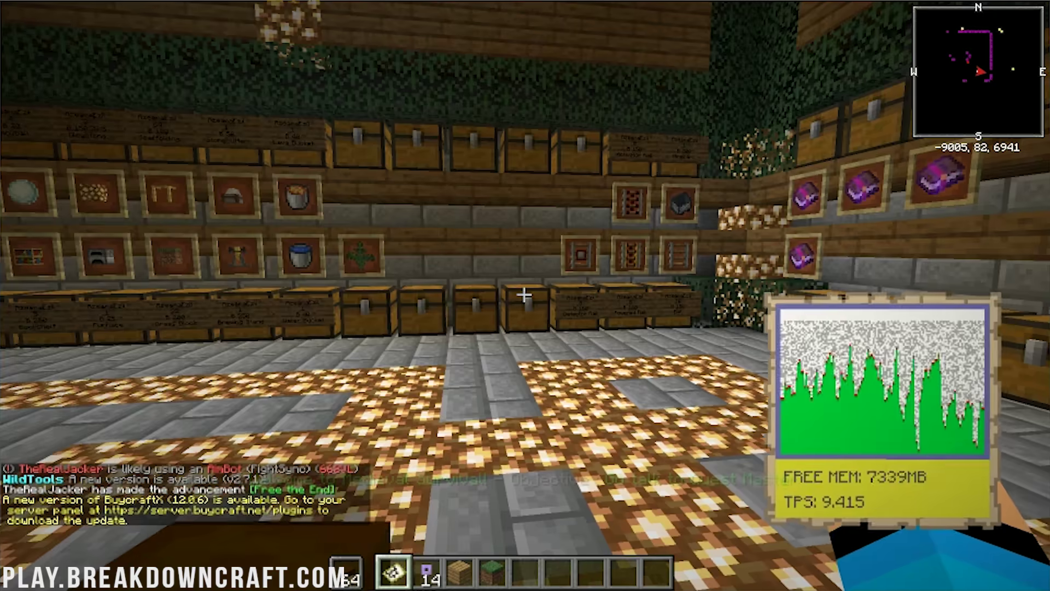
key("3")
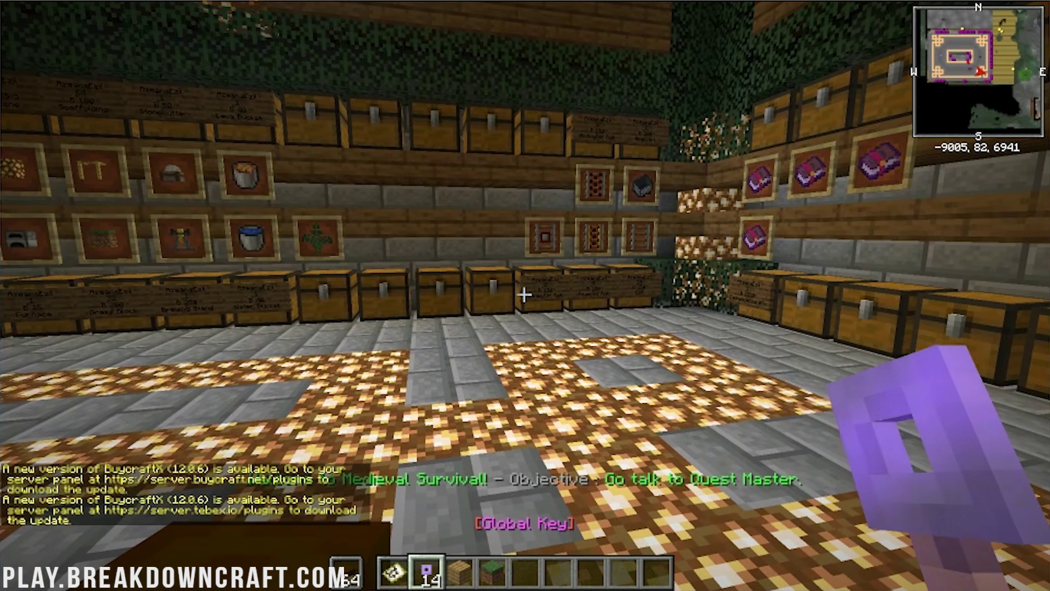
type("/server")
key("Return")
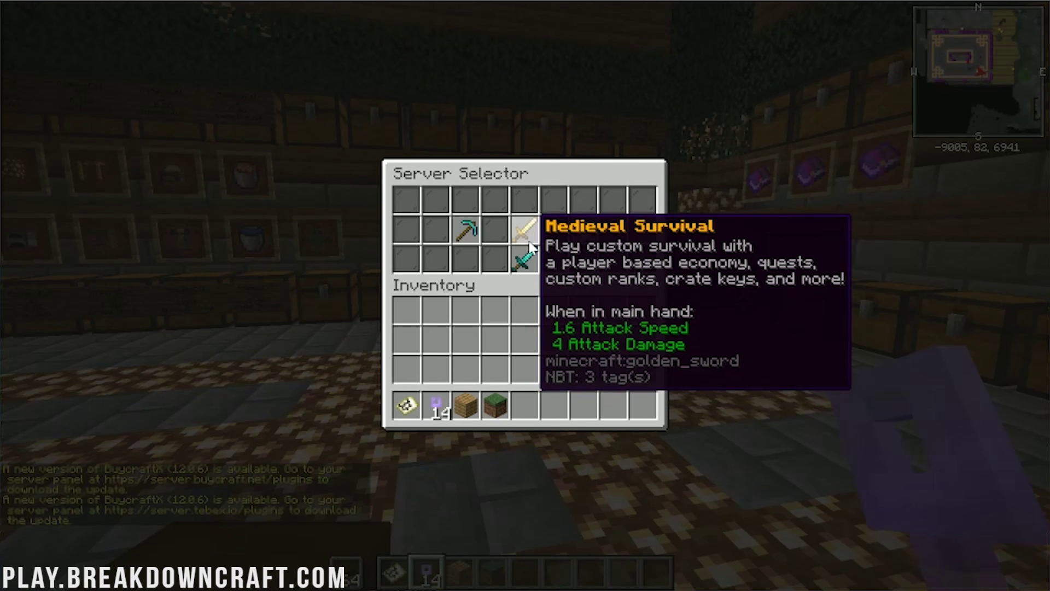
left_click(473, 233)
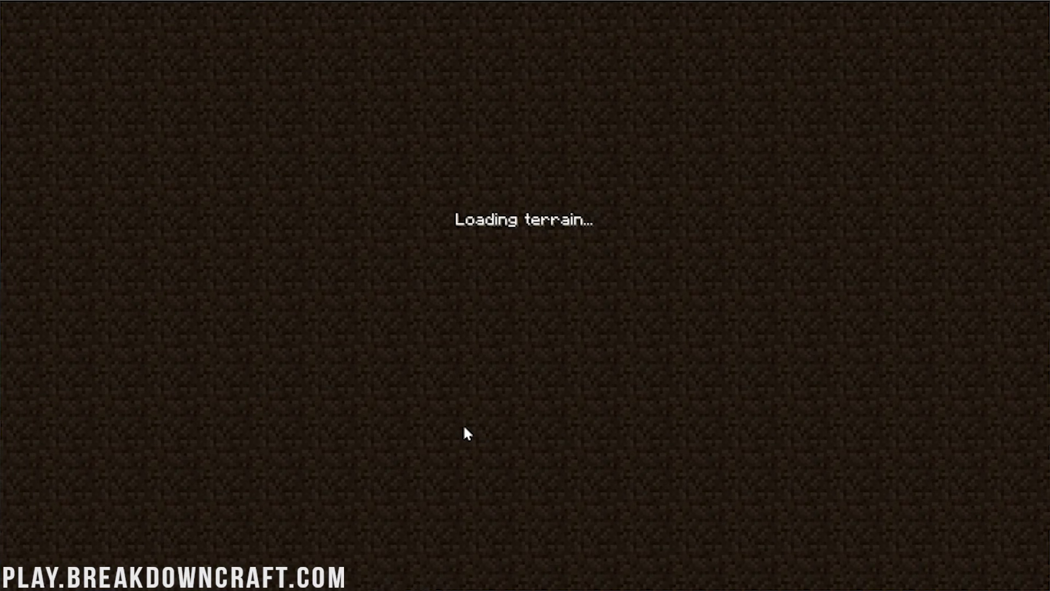
- Enable flying with /g, fly to the stone bridge, and open the Options screen
key("w")
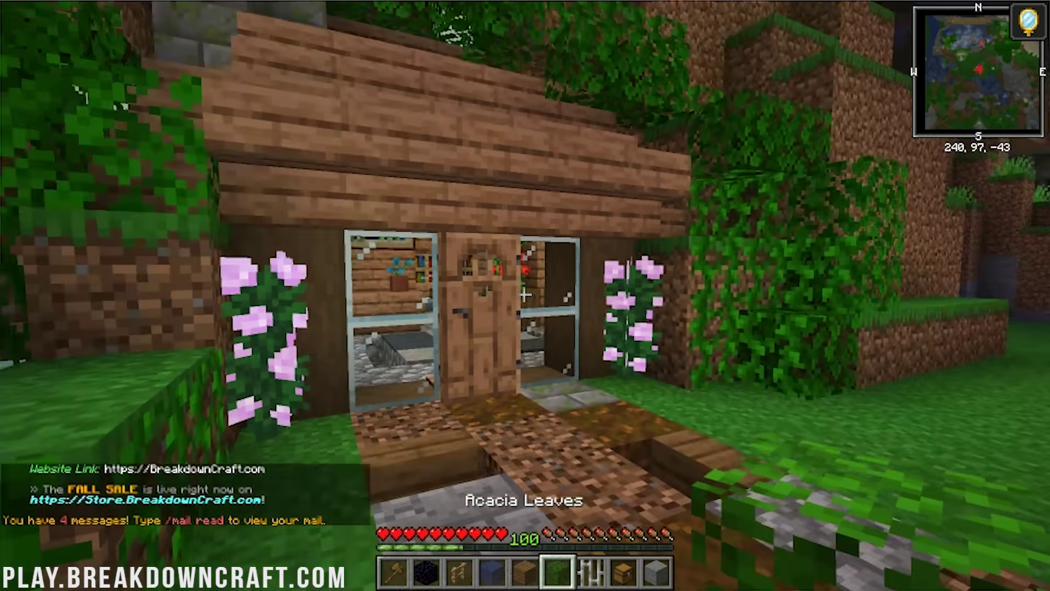
key("w")
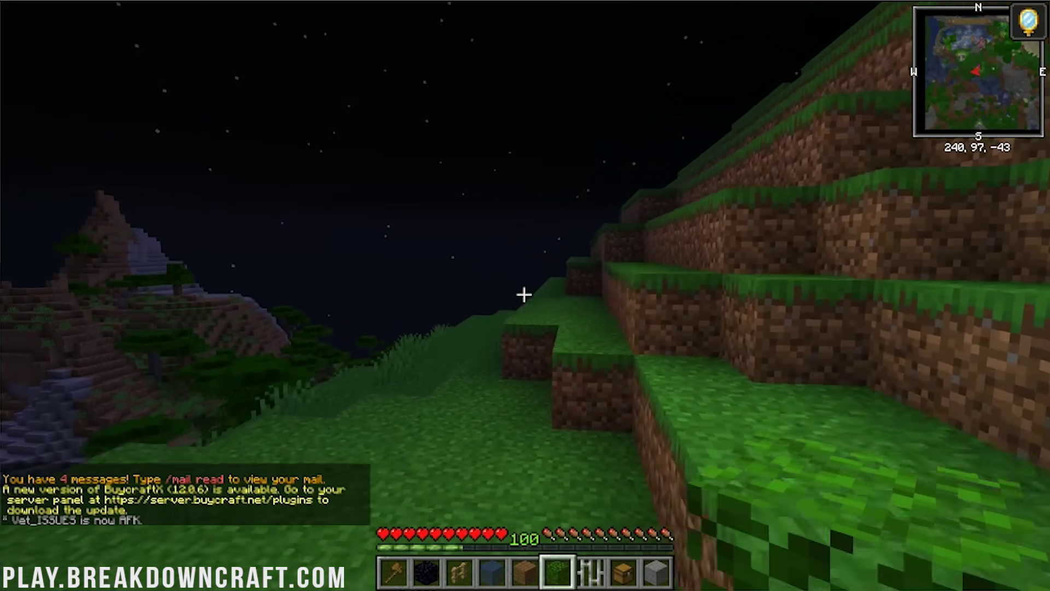
type("/g")
key("Return")
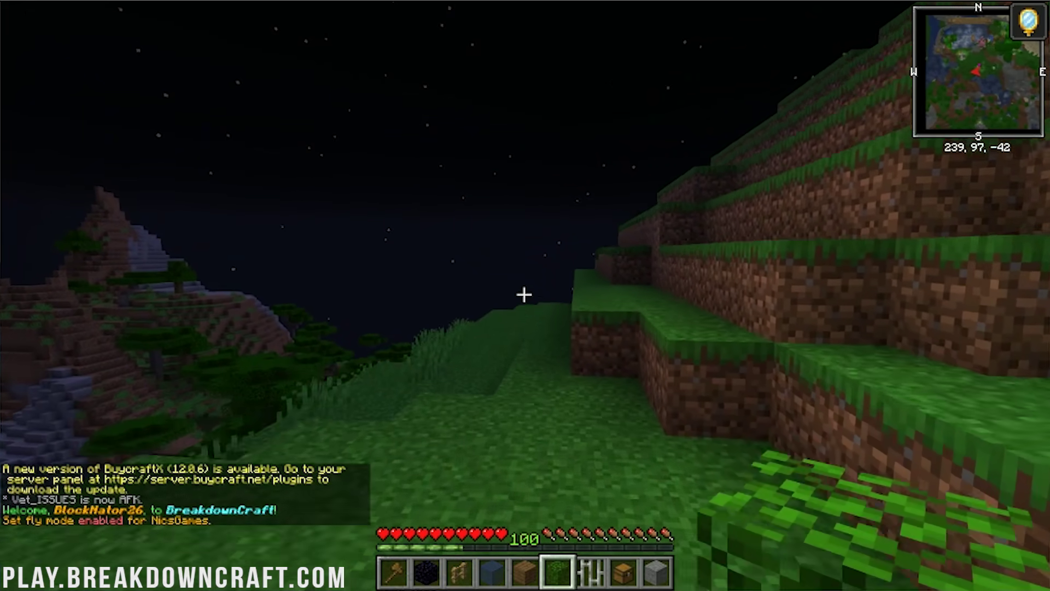
key("w")
key("w")
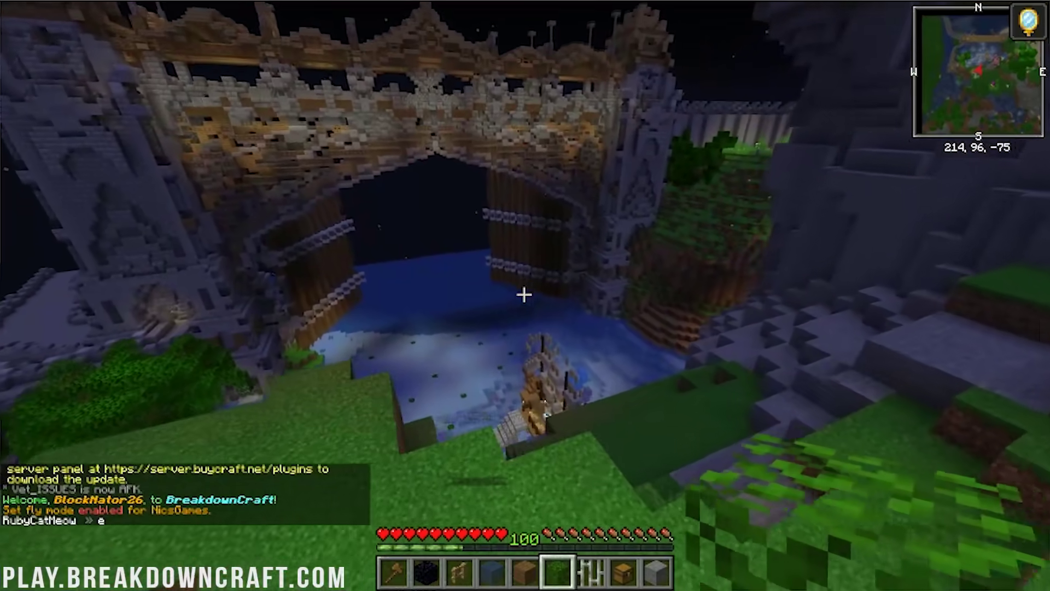
key("e")
key("e")
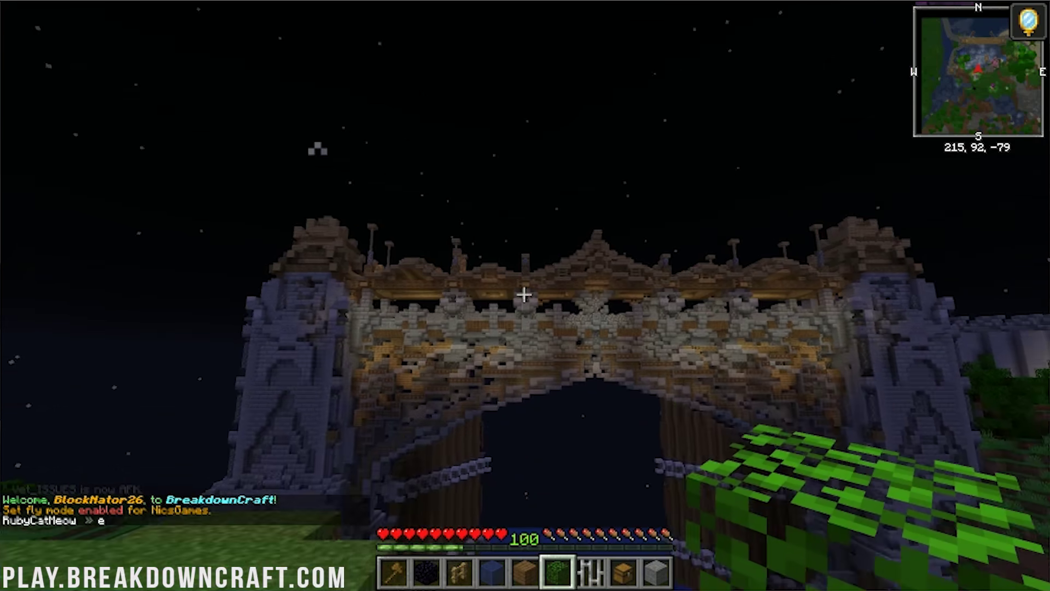
key("w")
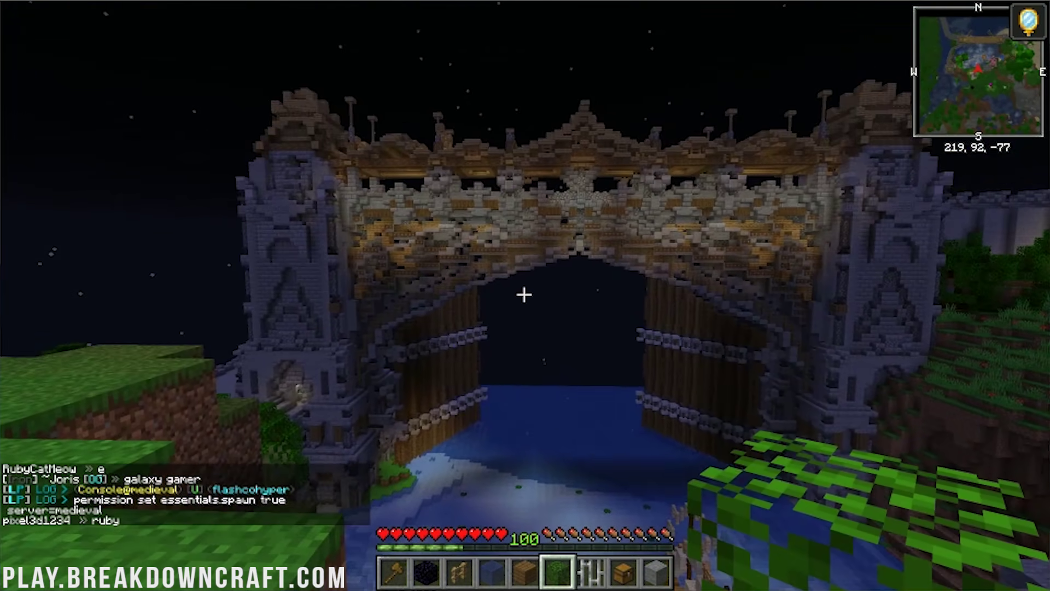
key("Escape")
left_click(470, 296)
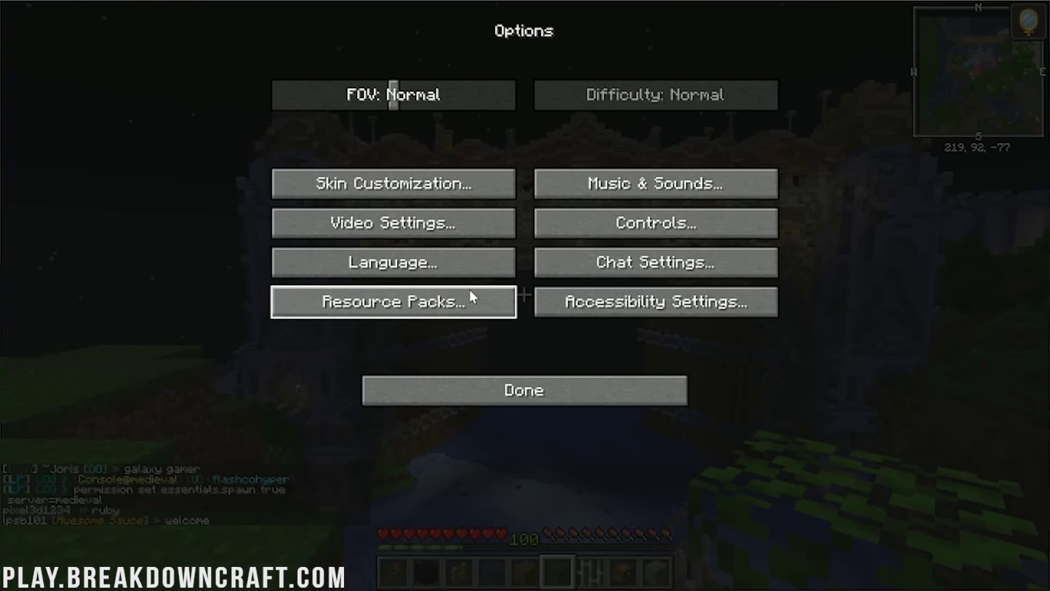
- Find the Xaero's Minimap key bindings in the Controls settings
key("Escape")
key("Escape")
left_click(484, 290)
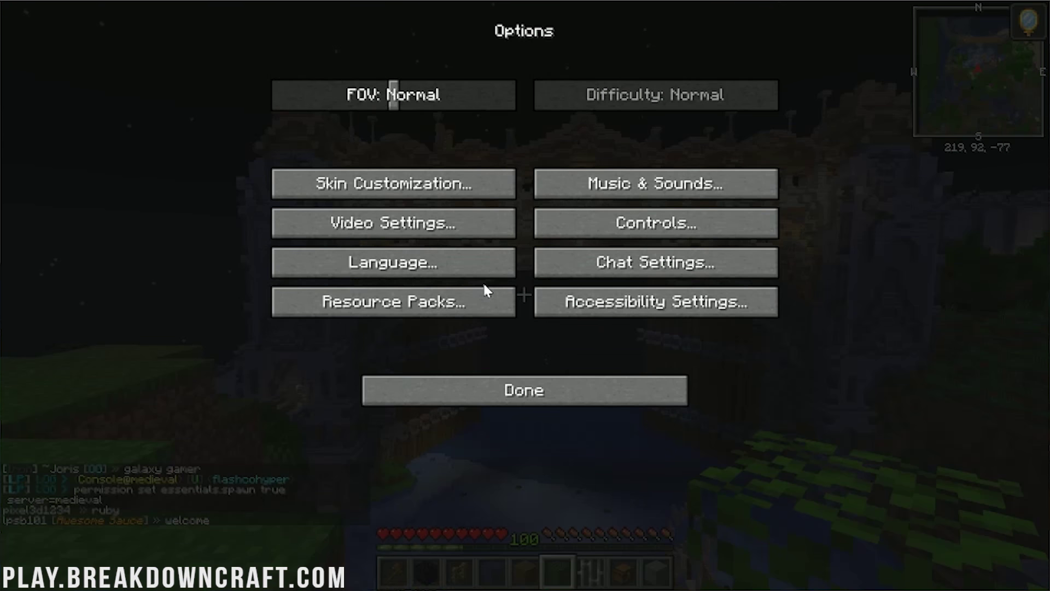
left_click(539, 223)
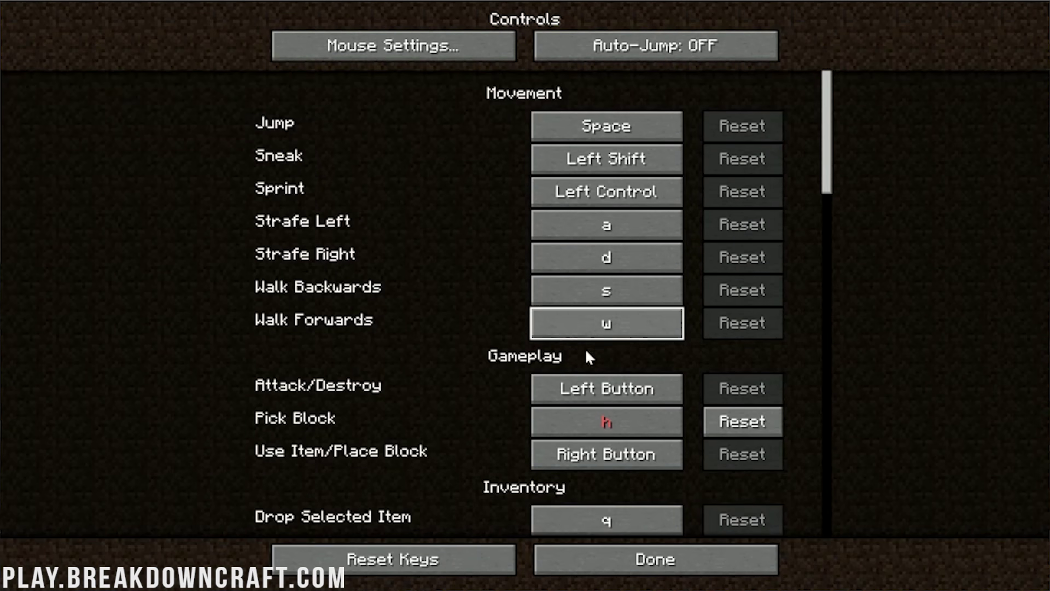
scroll(350, 406, "down", 4)
scroll(346, 397, "down", 20)
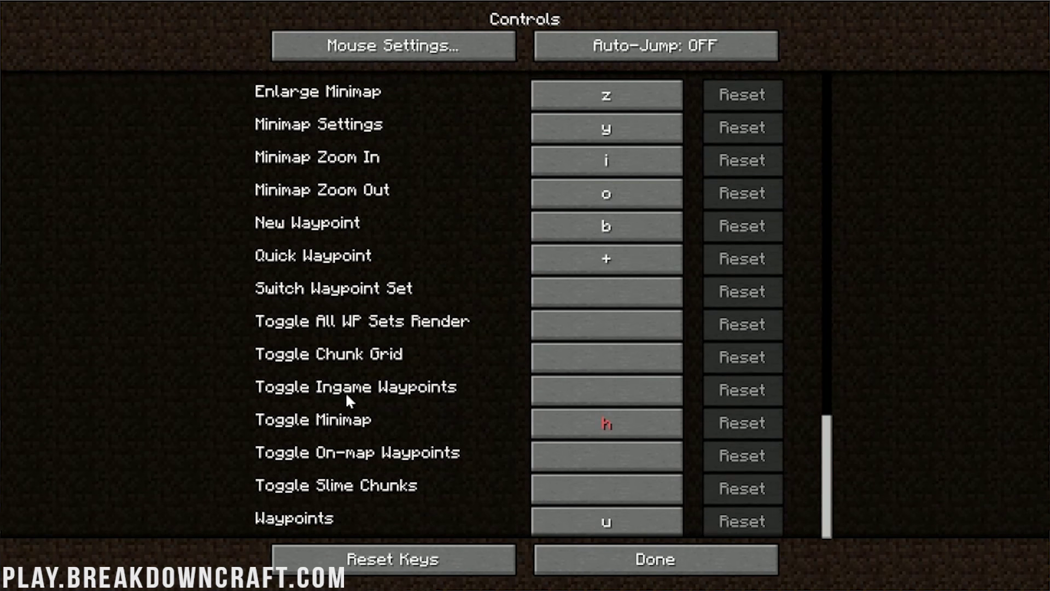
scroll(465, 129, "up", 3)
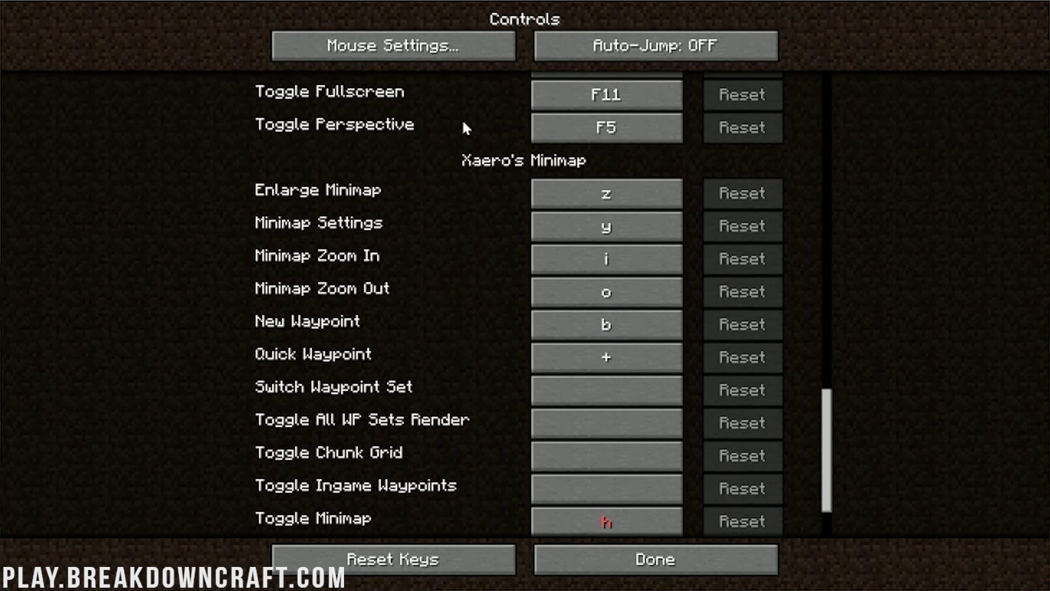
scroll(450, 129, "down", 4)
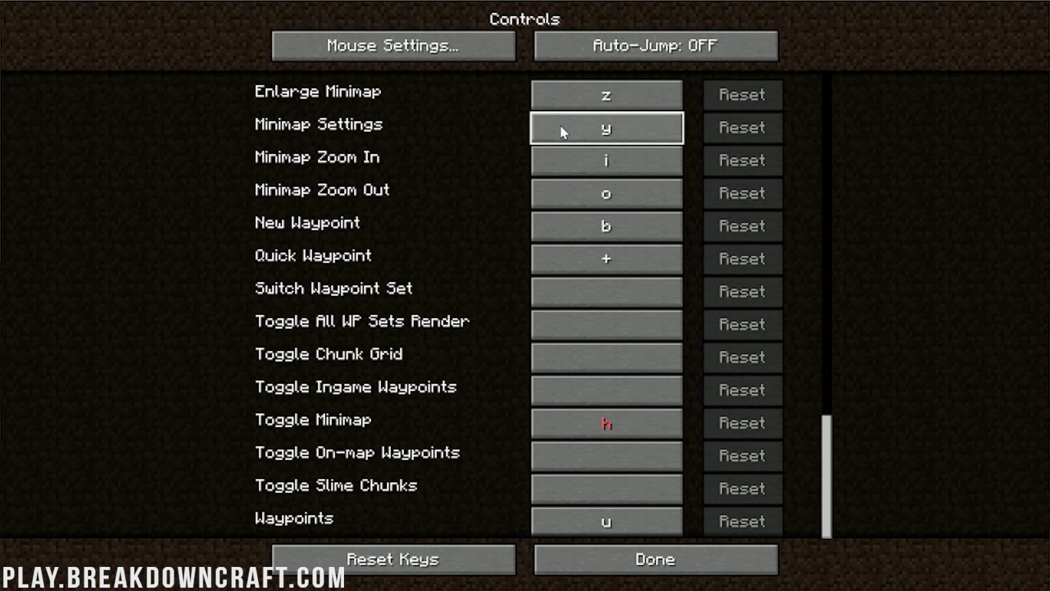
- Back in gameplay, toggle the enlarged minimap on and off with Z
key("Escape")
key("Escape")
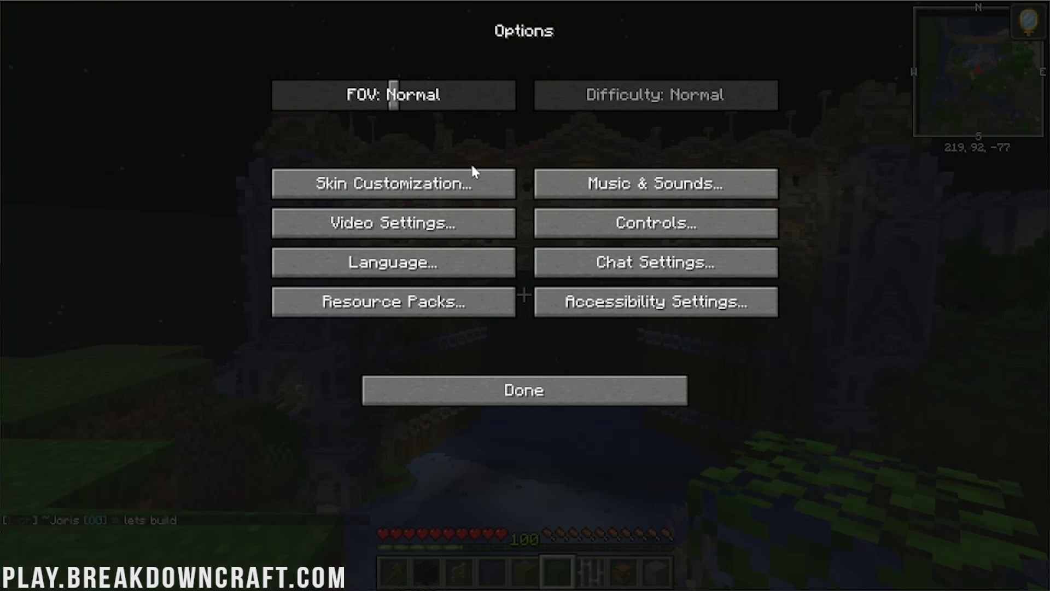
key("z")
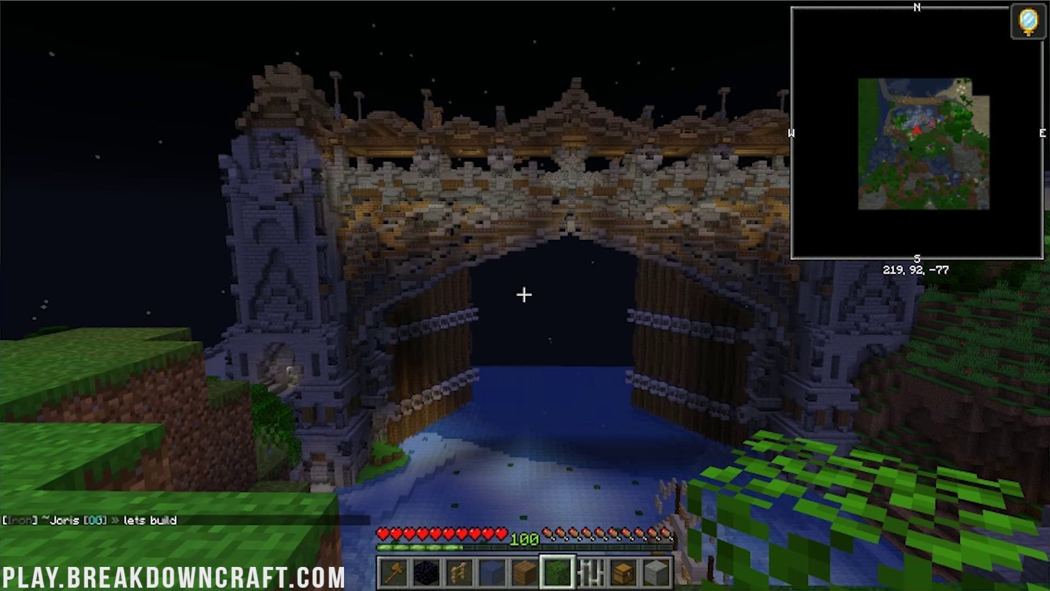
key("z")
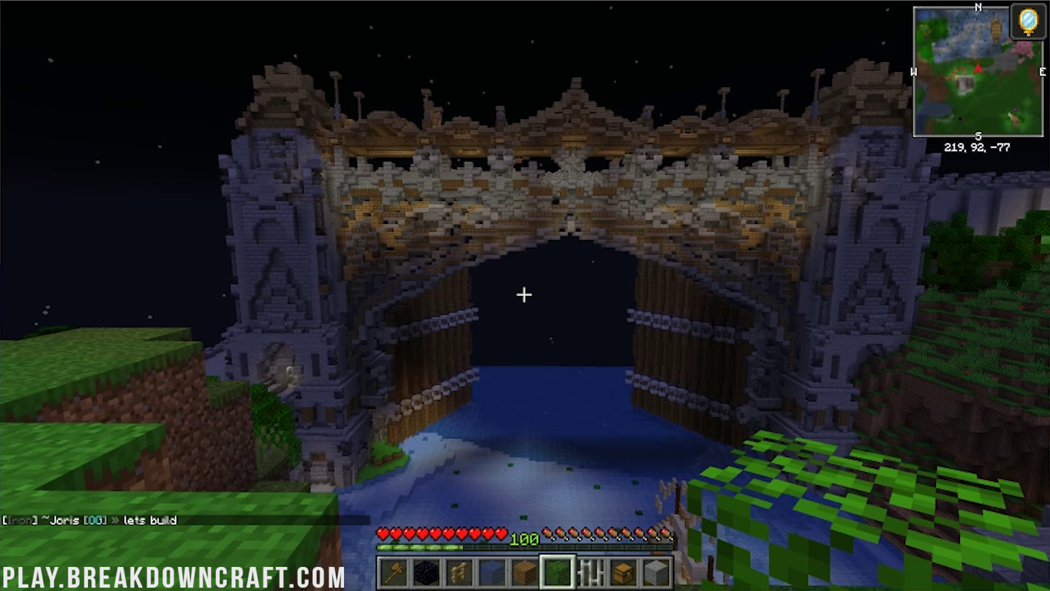
key("z")
key("z")
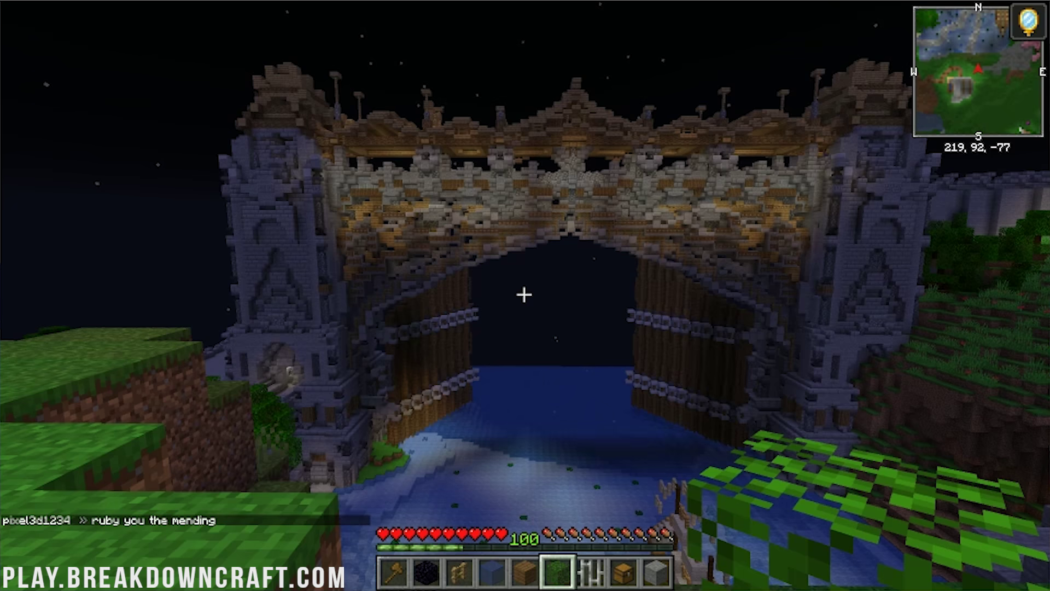
key("m")
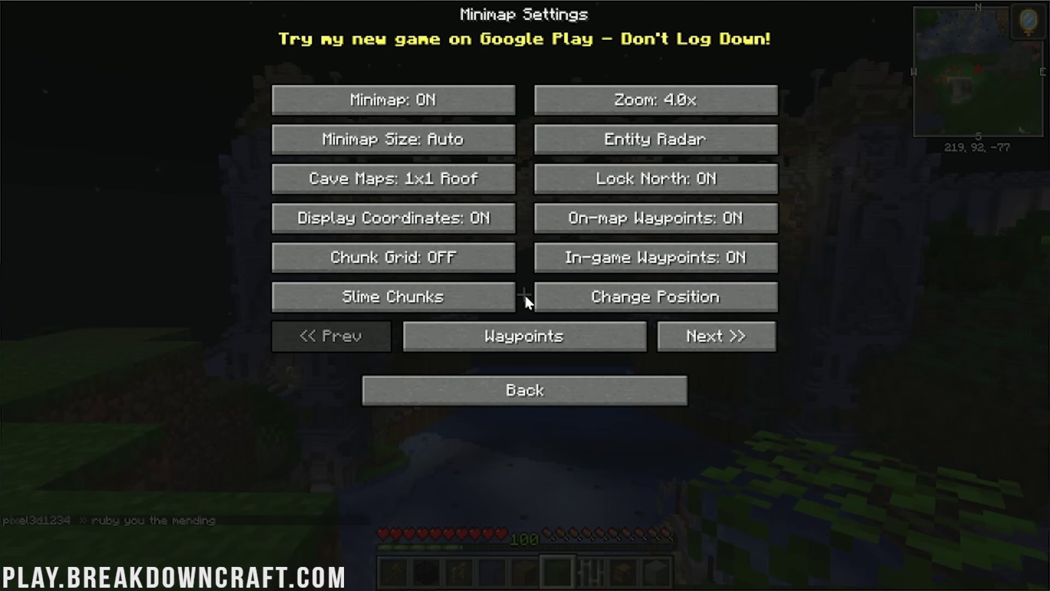
- Lower the minimap zoom to 3.0x and glance at the entity radar settings
left_click(694, 108)
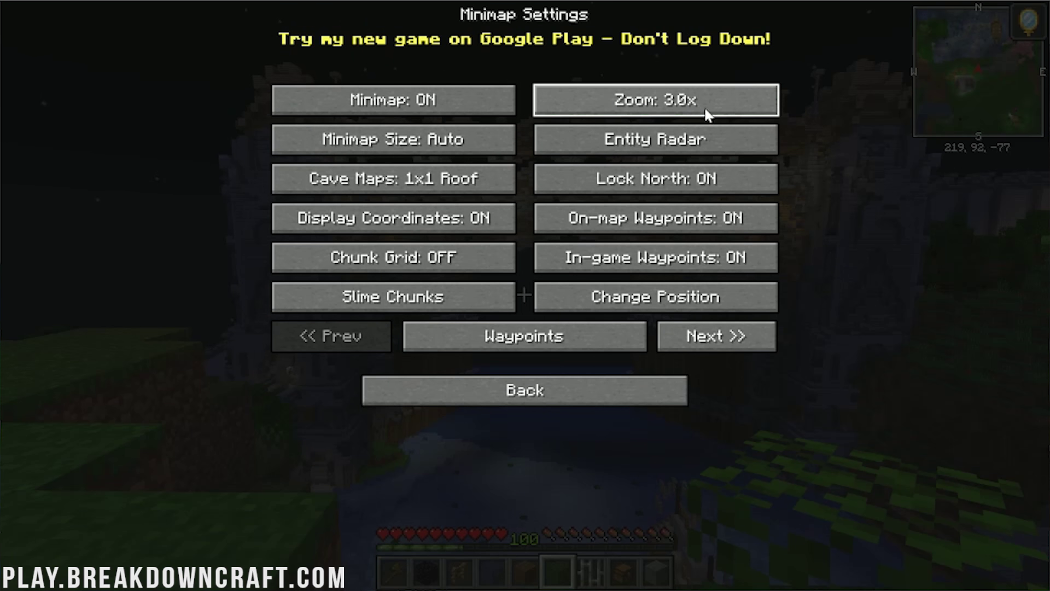
left_click(687, 147)
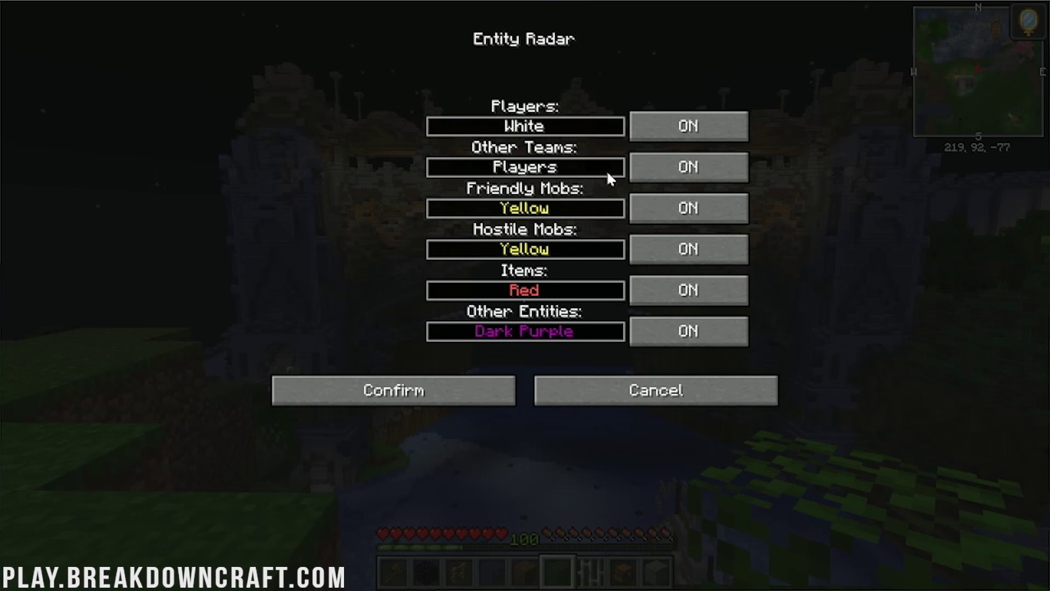
left_click(609, 401)
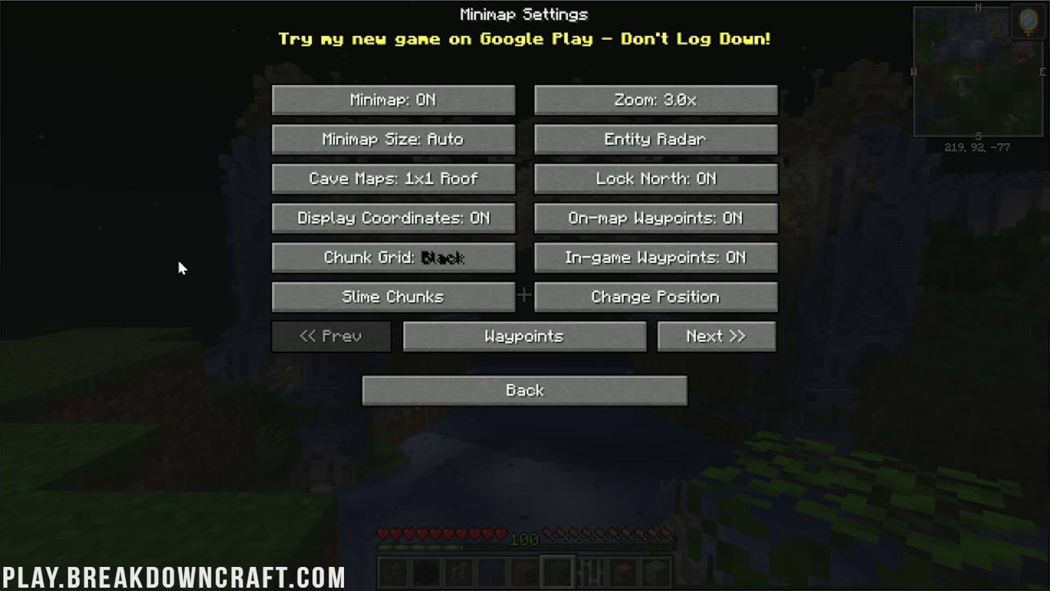
- Set the chunk grid to Dark Green and check it on the enlarged minimap
left_click(421, 270)
left_click(420, 270)
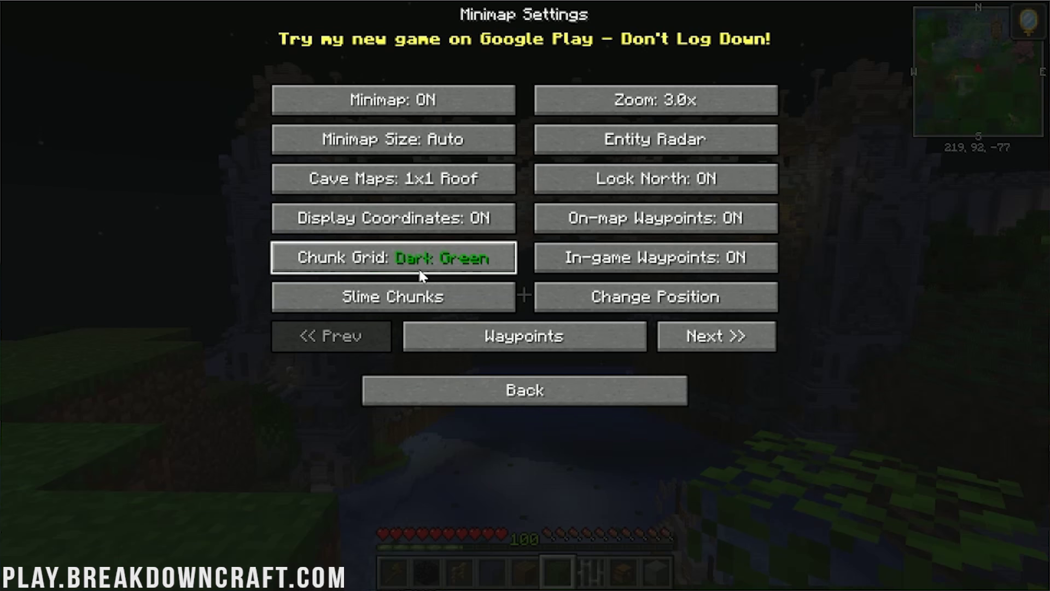
key("Escape")
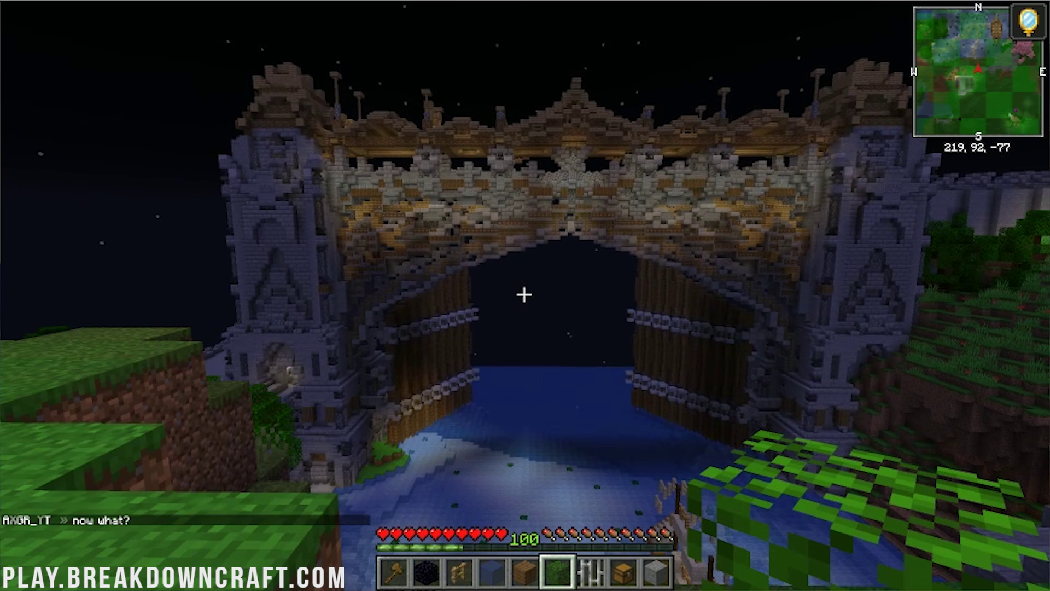
key("z")
key("z")
key("Escape")
key("Escape")
key("m")
- Cycle the chunk grid through Gold and Red, ending with it OFF
left_click(429, 264)
left_click(430, 268)
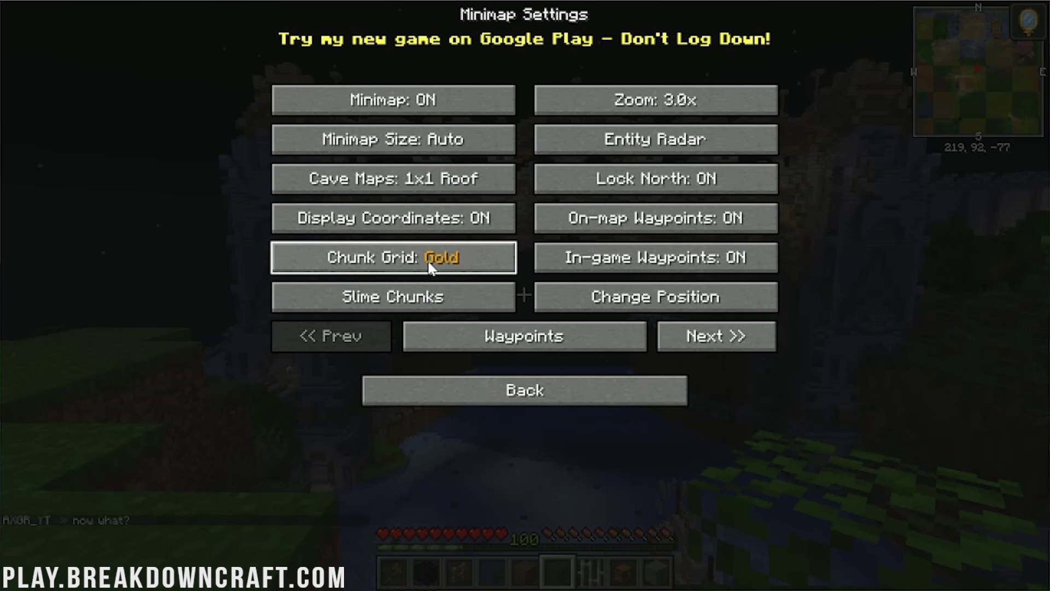
left_click(431, 267)
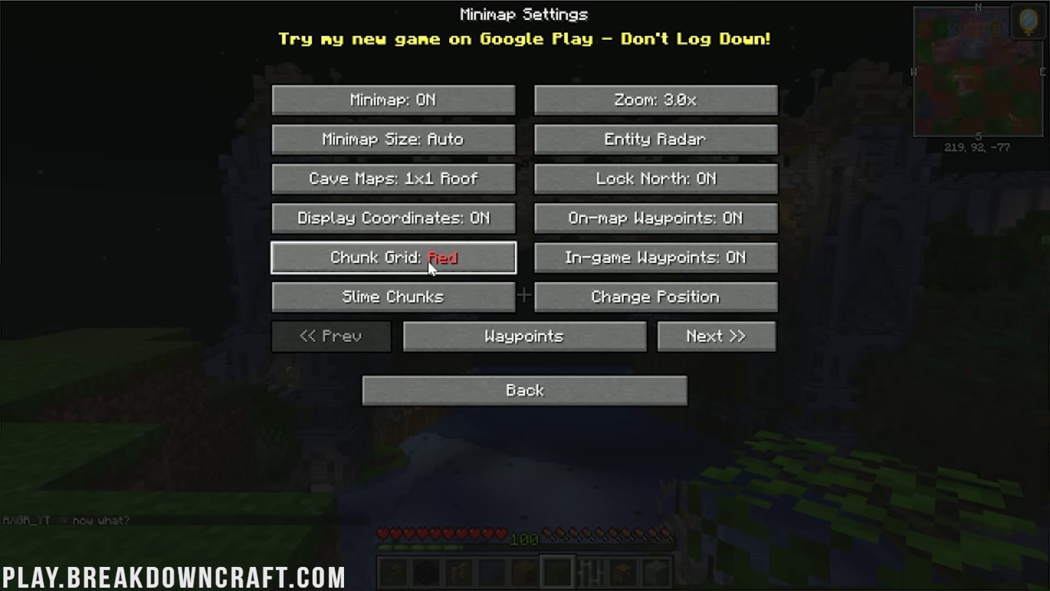
left_click(430, 268)
left_click(431, 268)
- Look at slime chunks, then page through all minimap settings back to page one
left_click(427, 304)
left_click(539, 395)
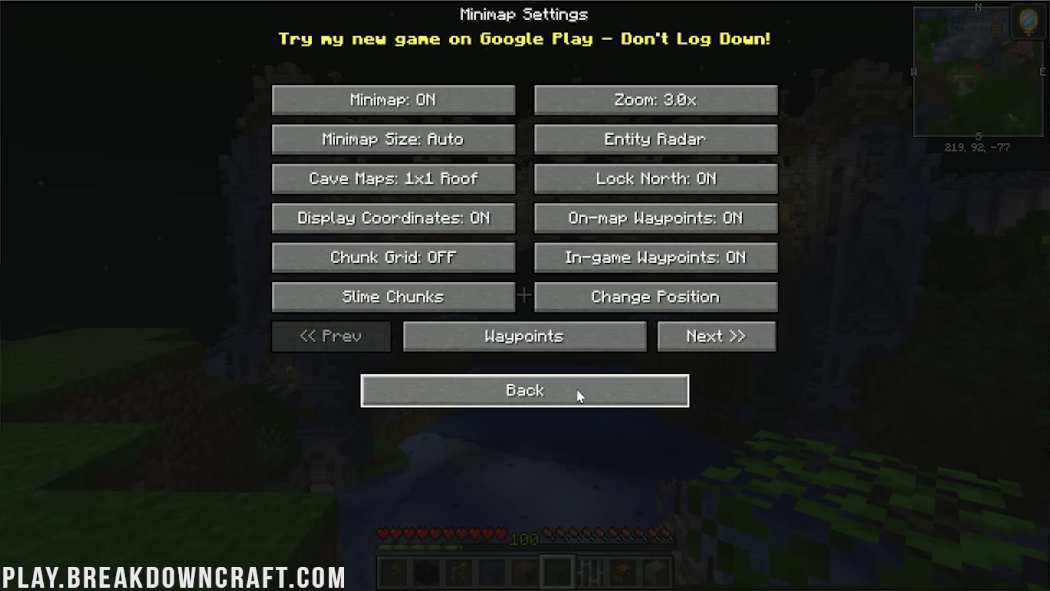
left_click(705, 335)
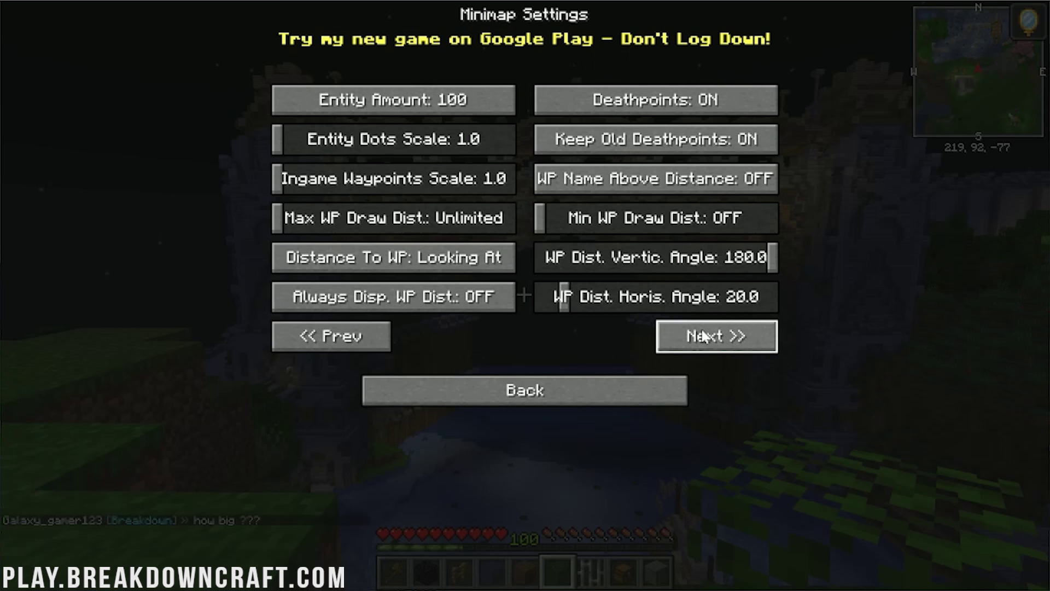
left_click(684, 345)
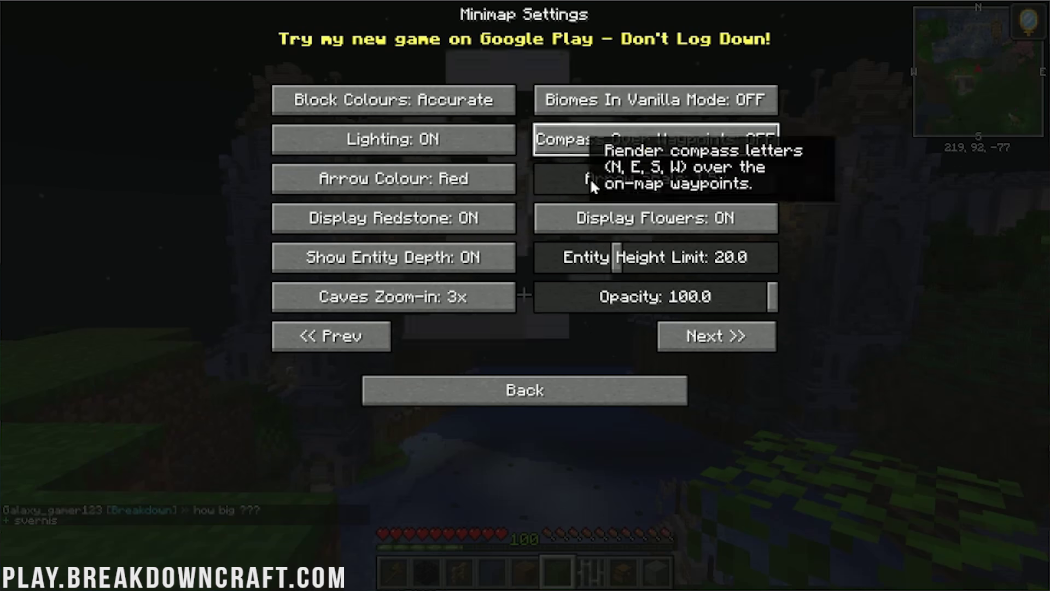
left_click(716, 345)
left_click(720, 350)
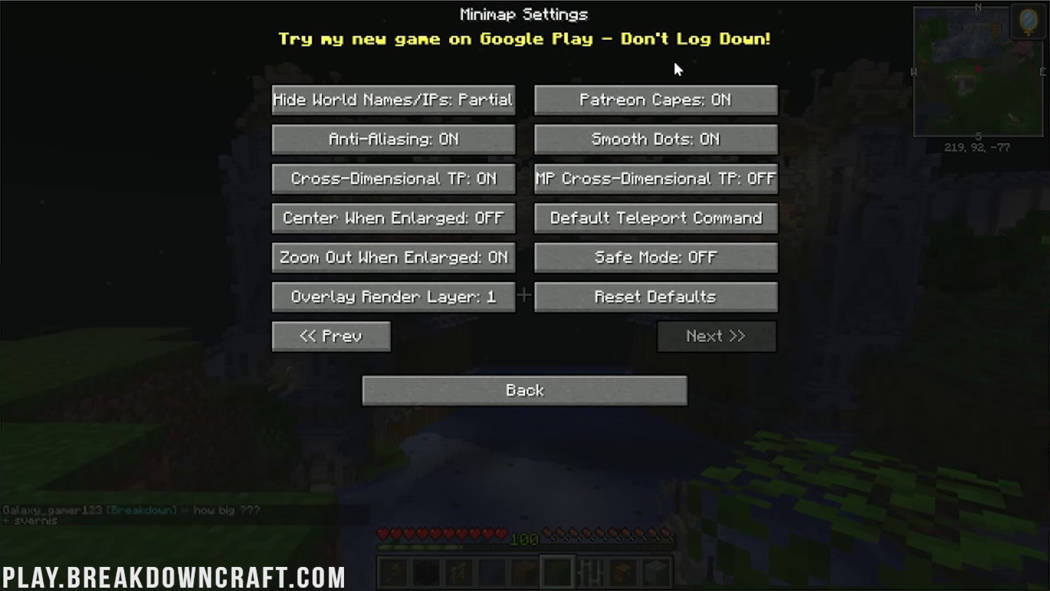
left_click(334, 343)
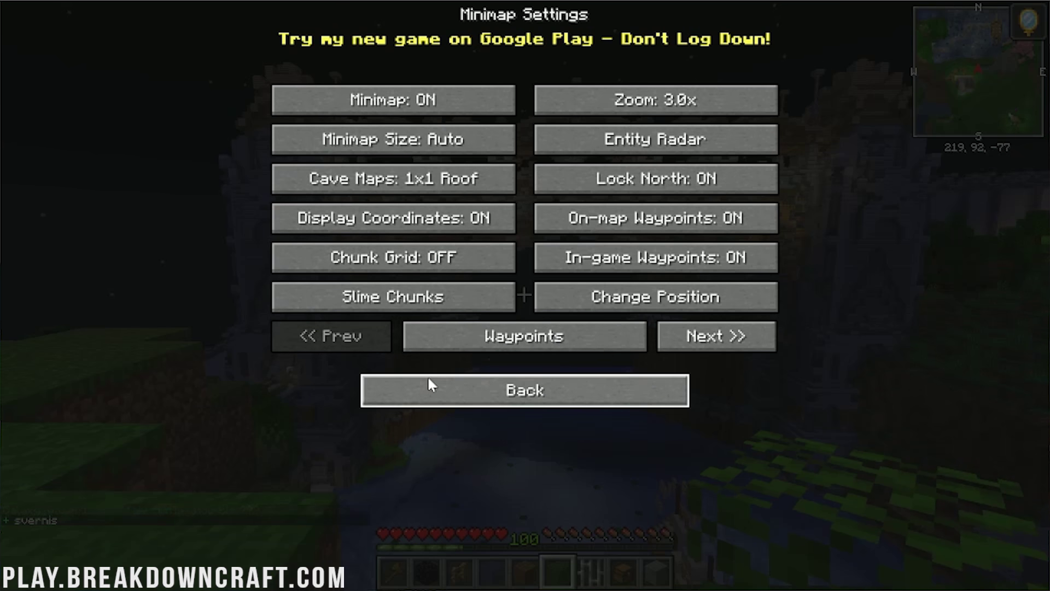
- Create a Dark Green waypoint named 'Spawn' at 219 92 -77, then return to Minimap Settings
left_click(460, 344)
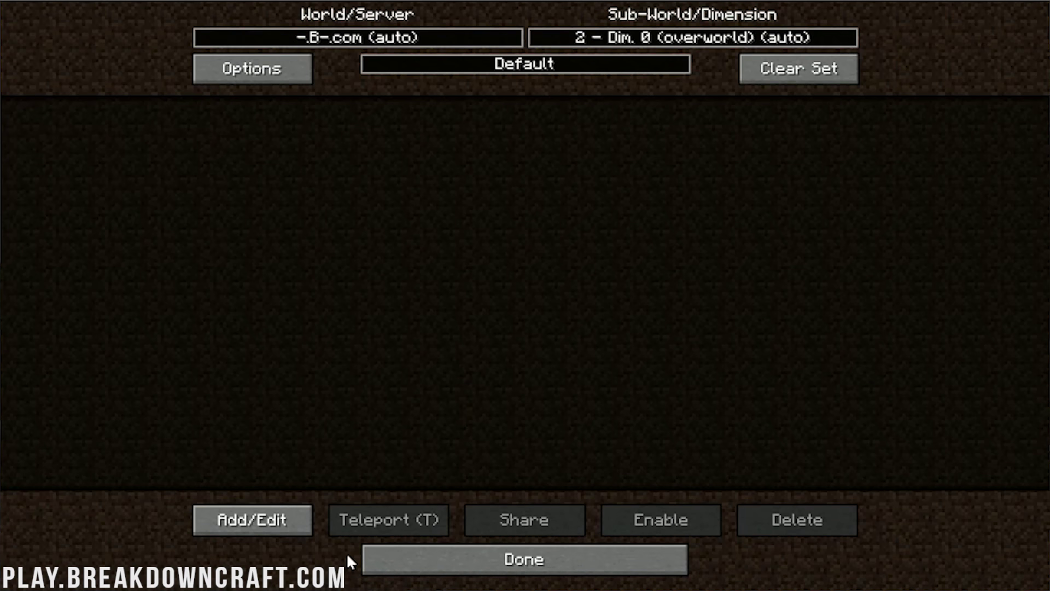
left_click(215, 517)
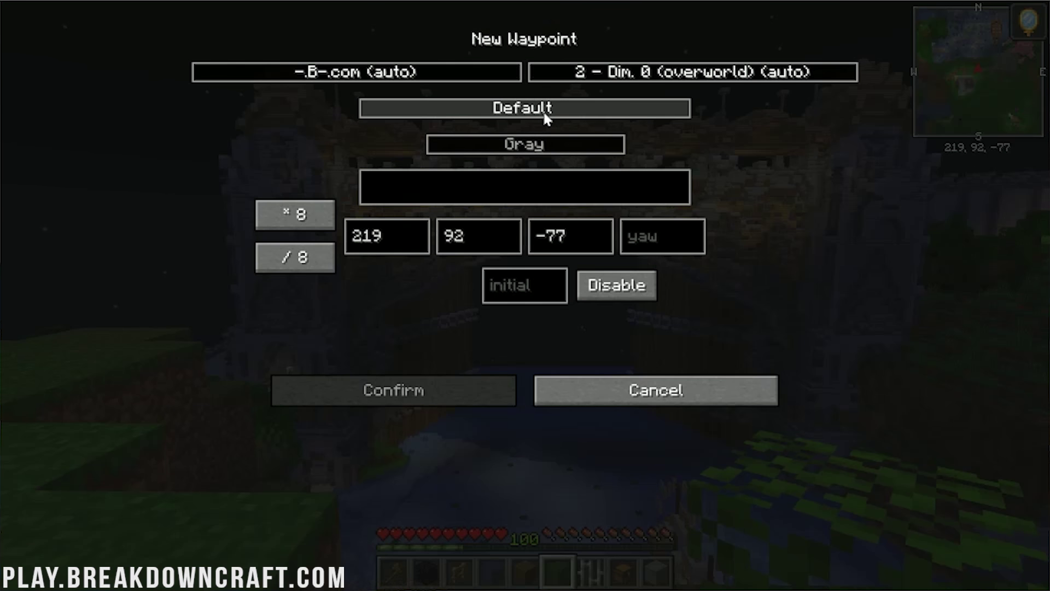
type("Spawn")
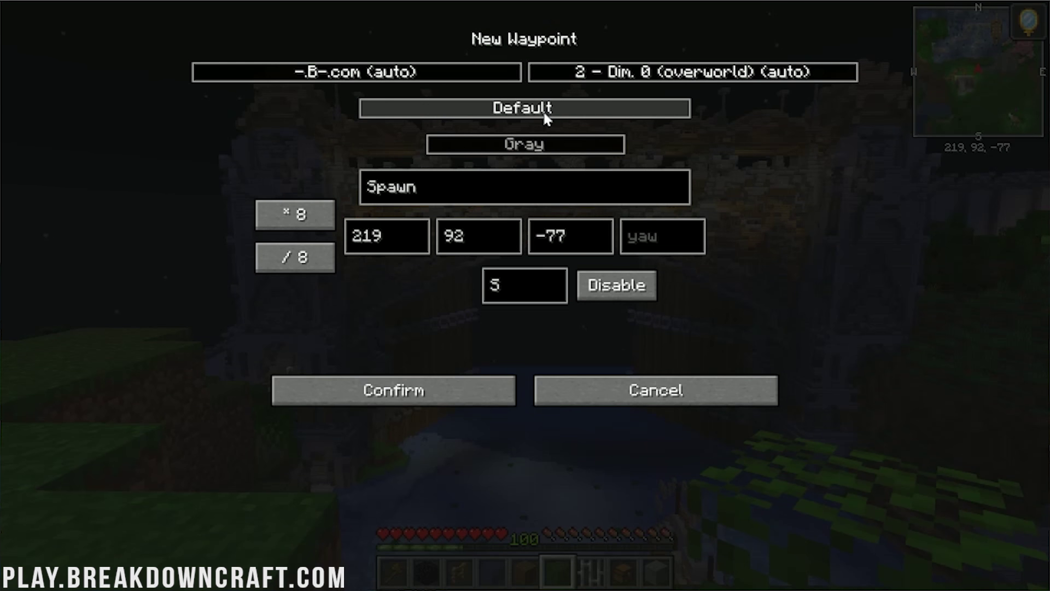
left_click(543, 137)
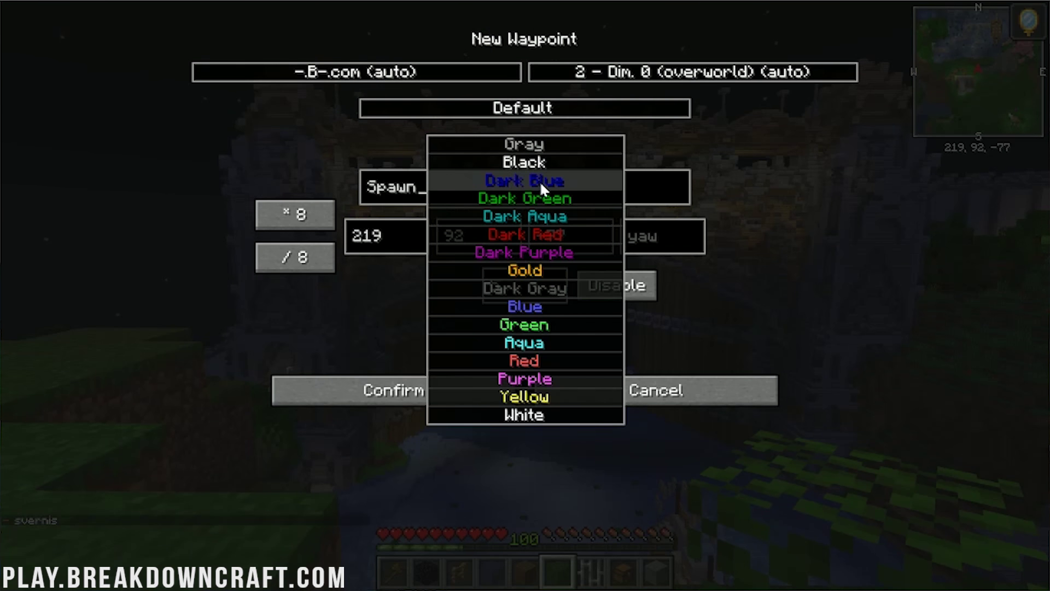
left_click(536, 200)
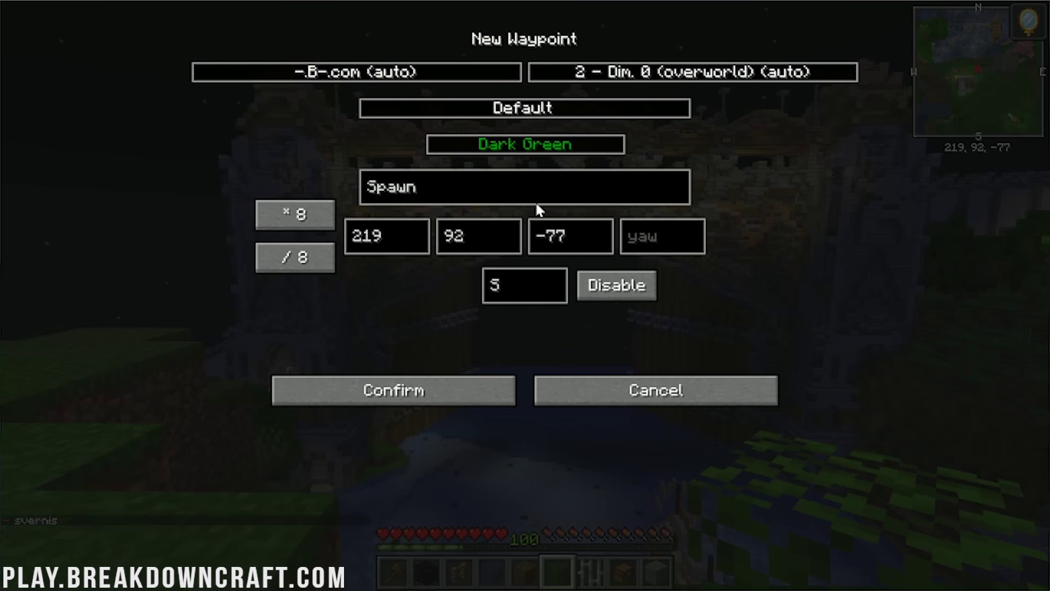
left_click(475, 386)
left_click(553, 555)
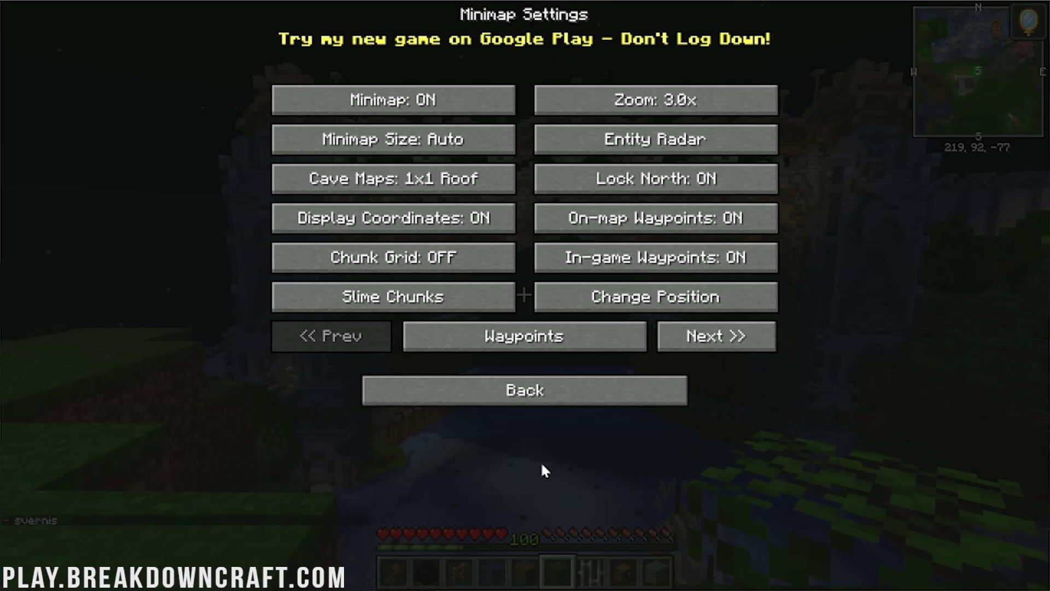
left_click(537, 389)
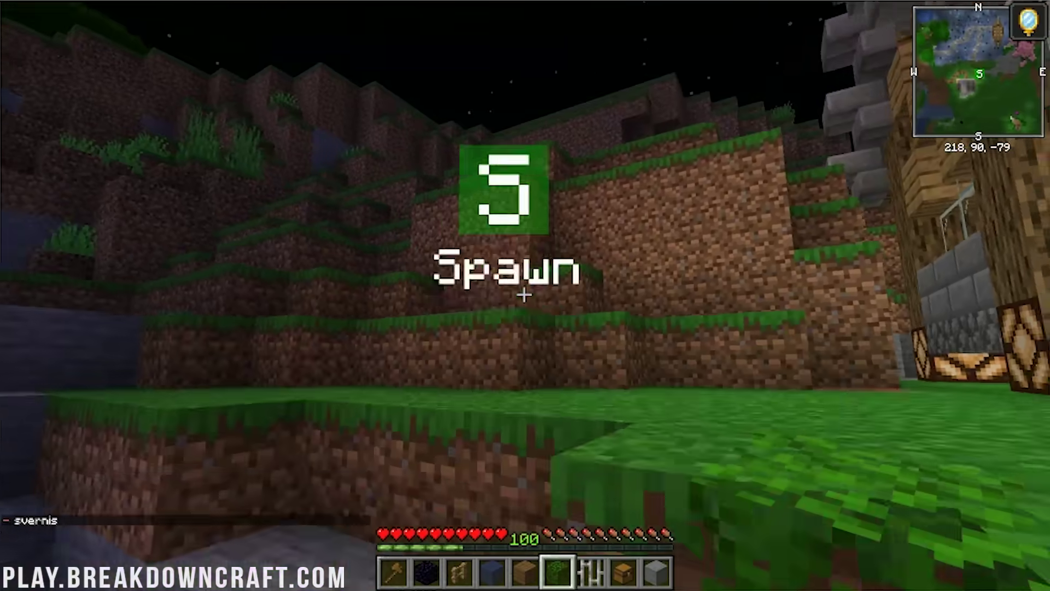
- Walk between the hilltop house and the cave, watching the green S Spawn marker
key("w")
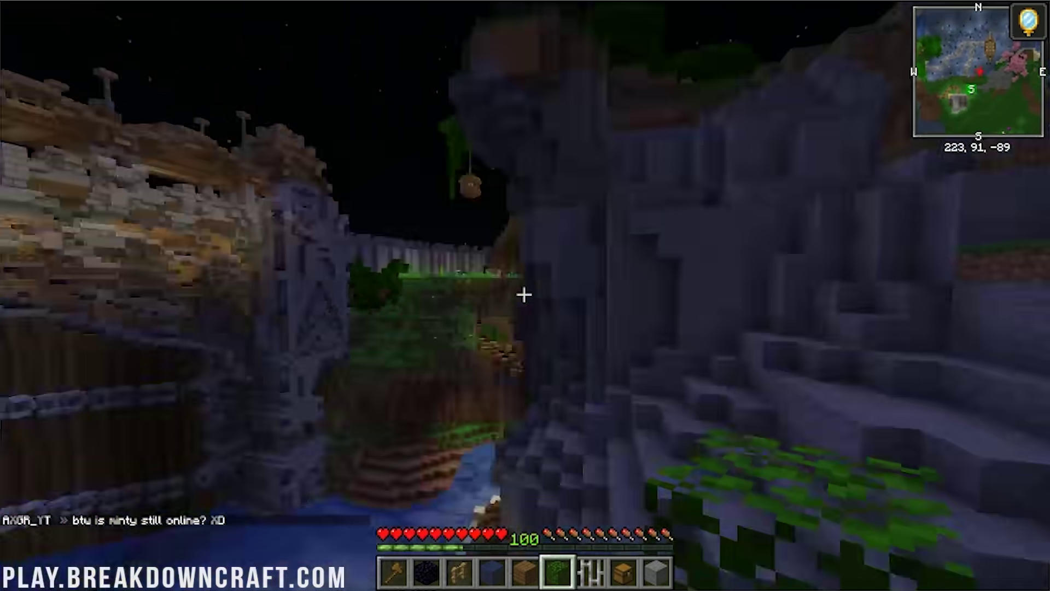
key("w")
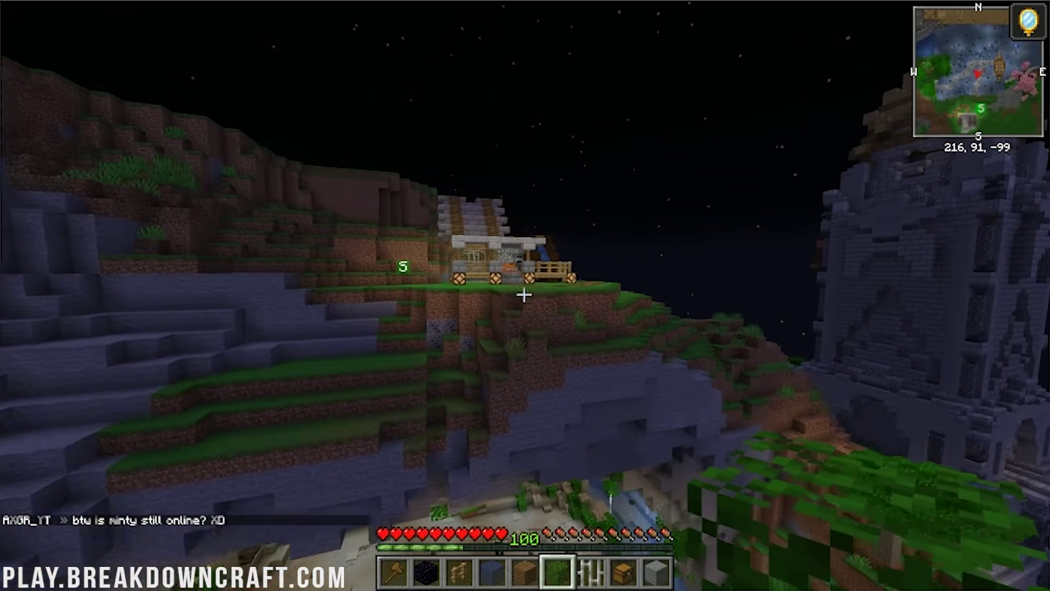
key("w")
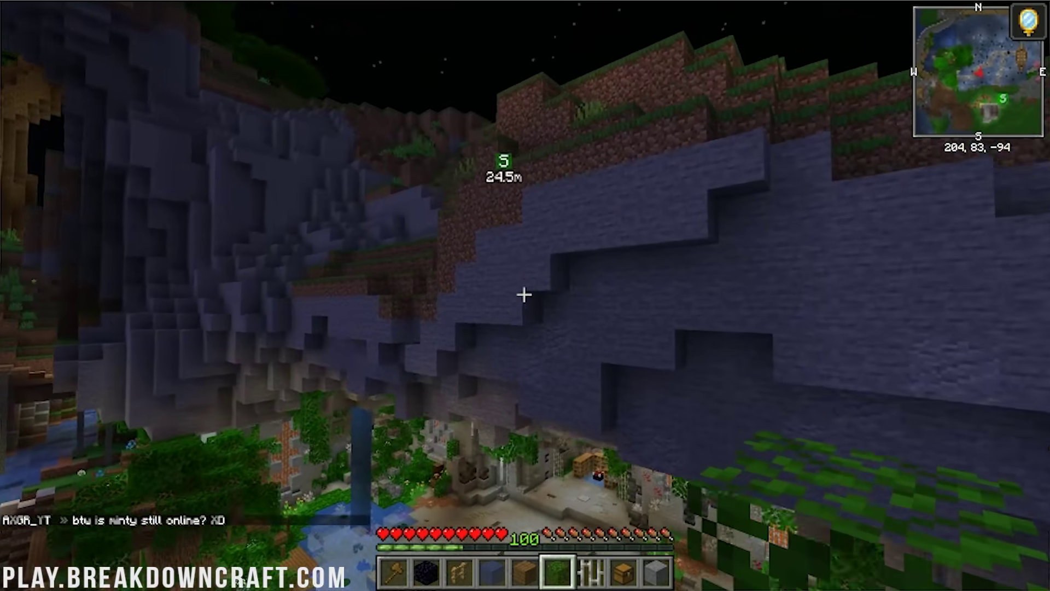
key("Escape")
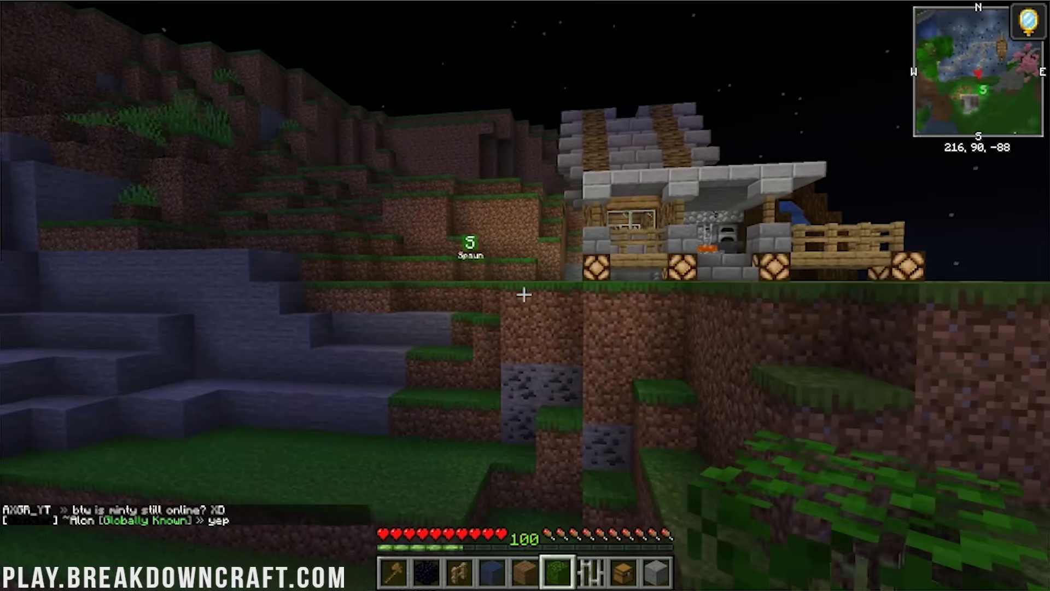
- Check the Spawn entry in the waypoint list, then flip minimap settings pages forward and back
key("m")
left_click(522, 338)
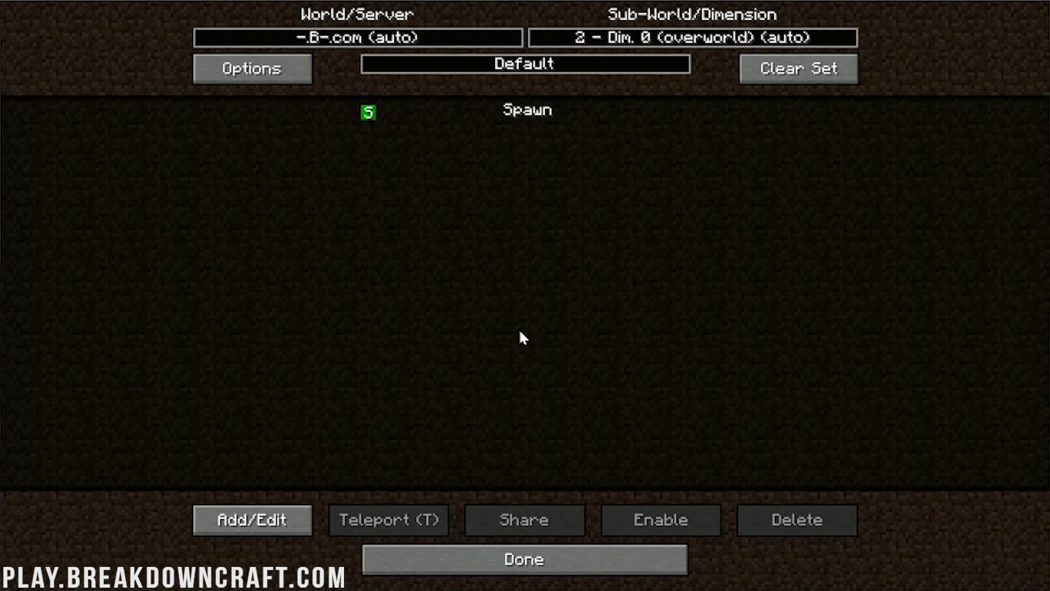
left_click(272, 71)
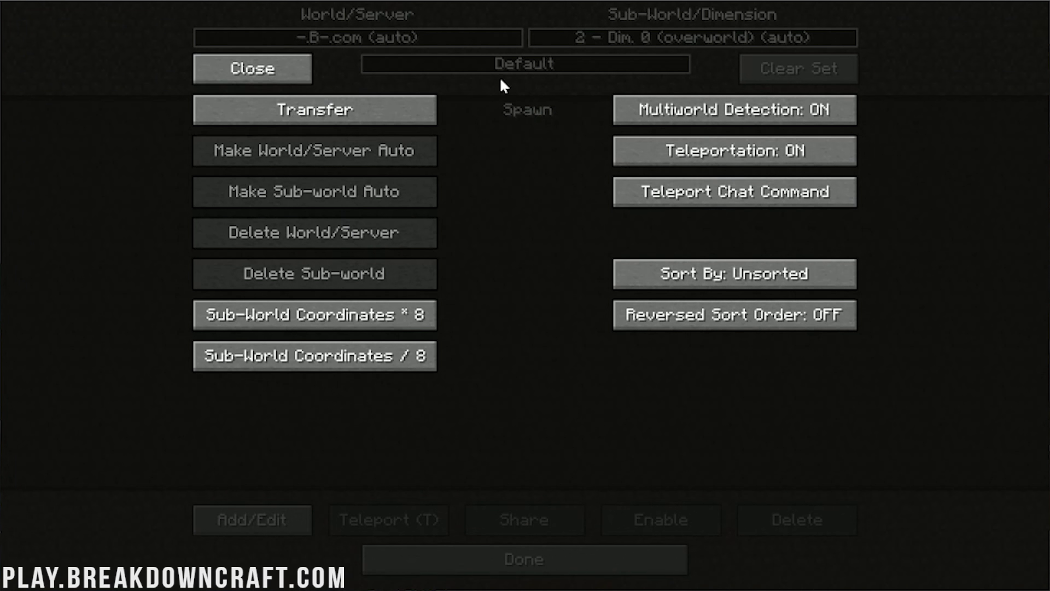
left_click(283, 75)
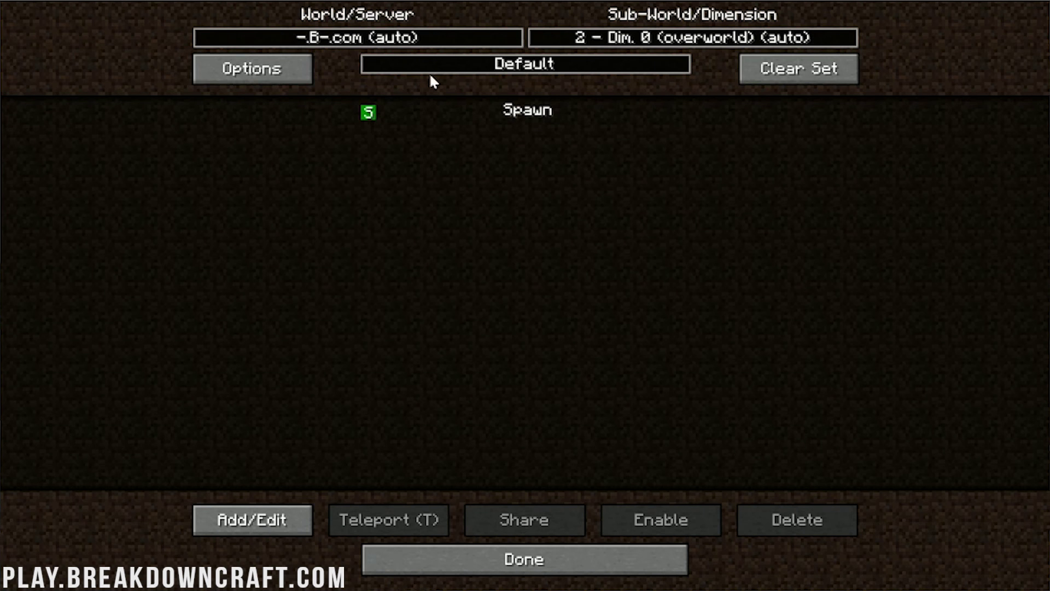
left_click(476, 548)
left_click(699, 346)
left_click(356, 338)
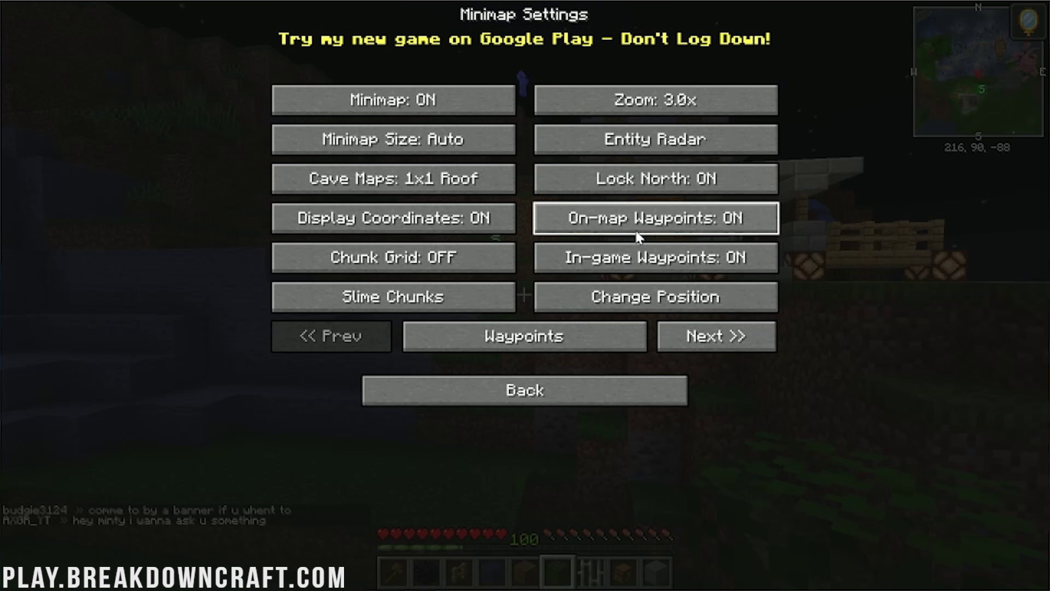
key("Escape")
key("x")
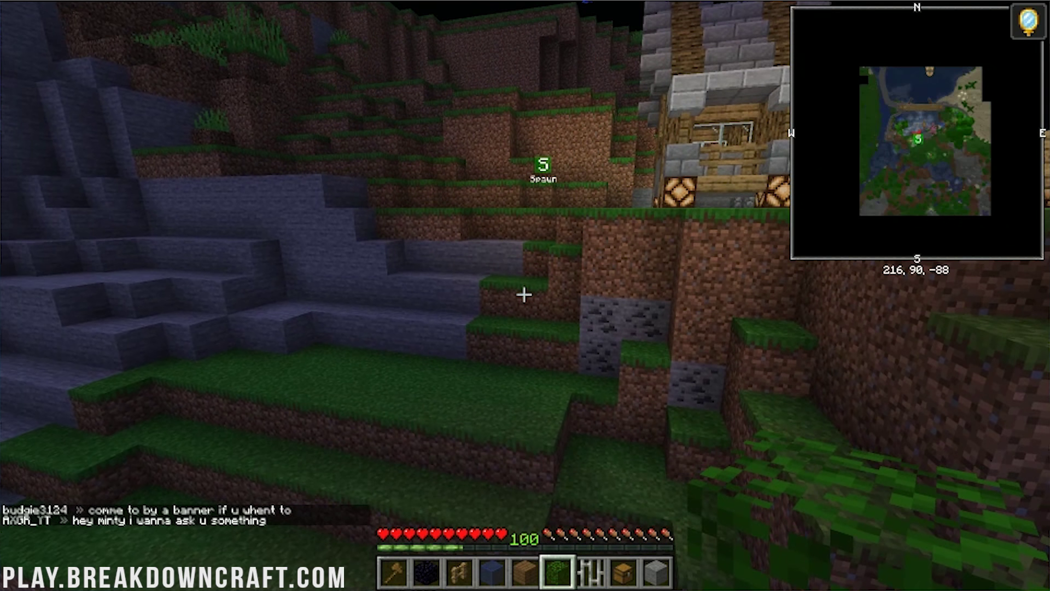
key("t")
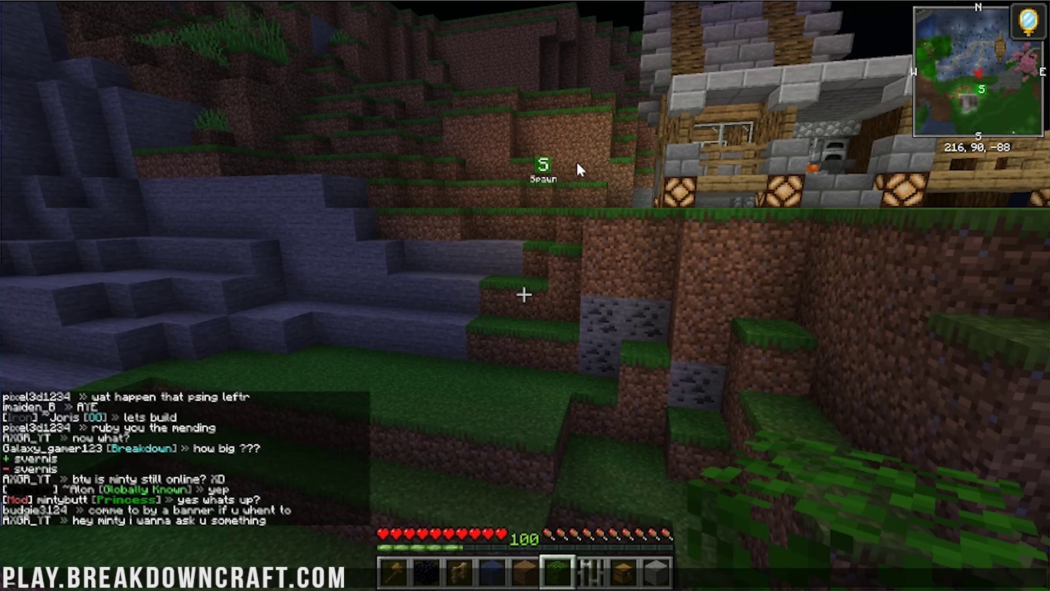
key("Escape")
key("x")
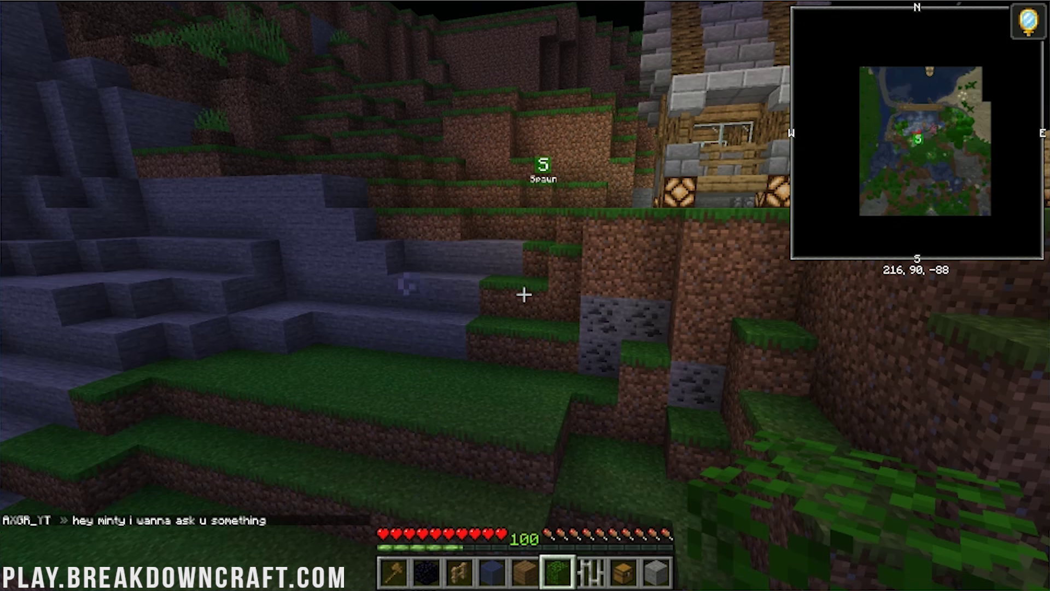
key("m")
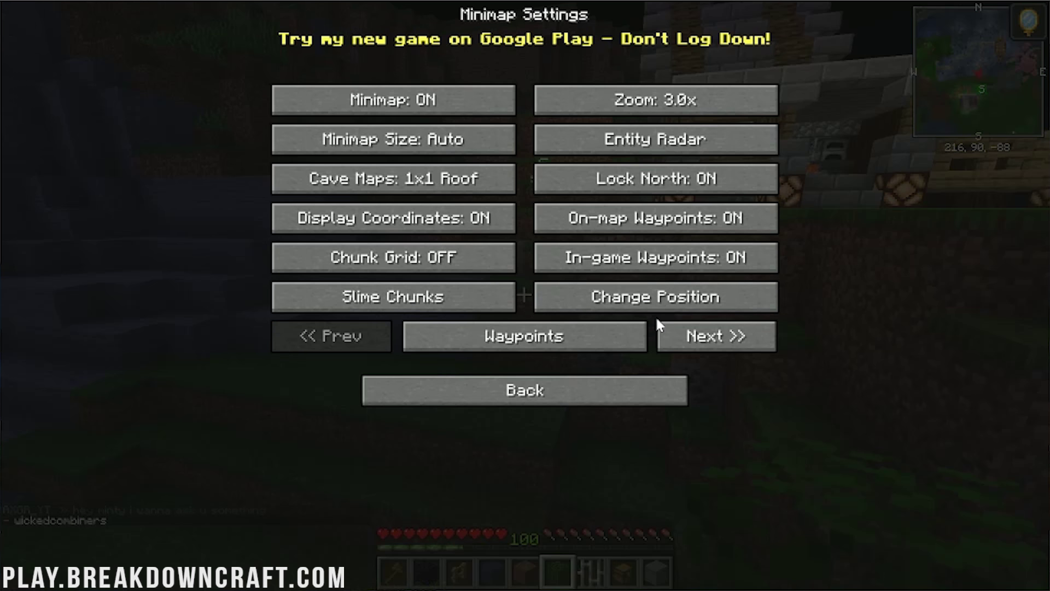
- Page through every Minimap Settings page, including block colour and lighting, then close them
left_click(725, 349)
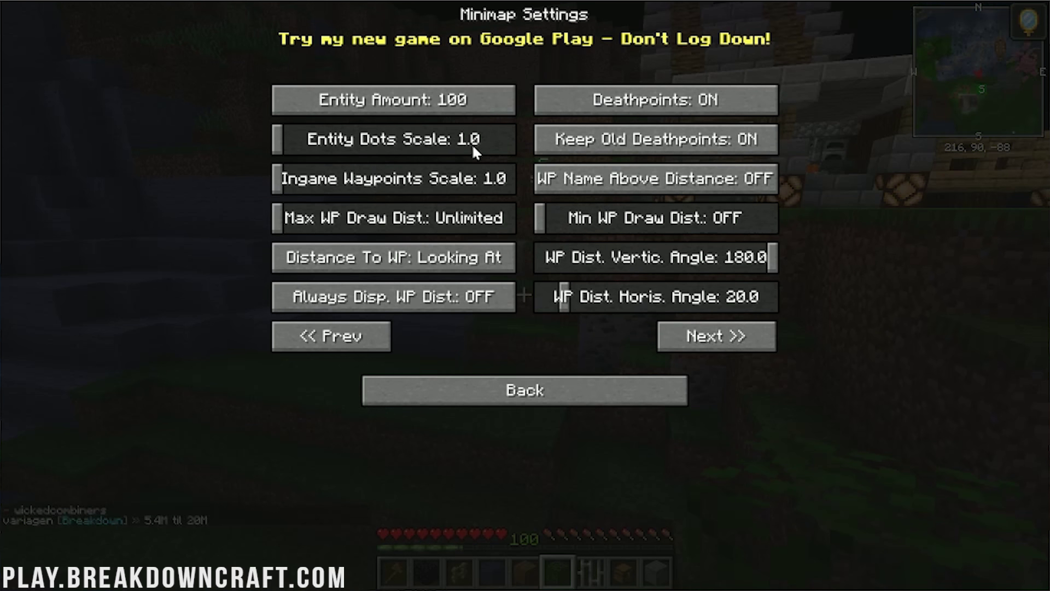
left_click(739, 335)
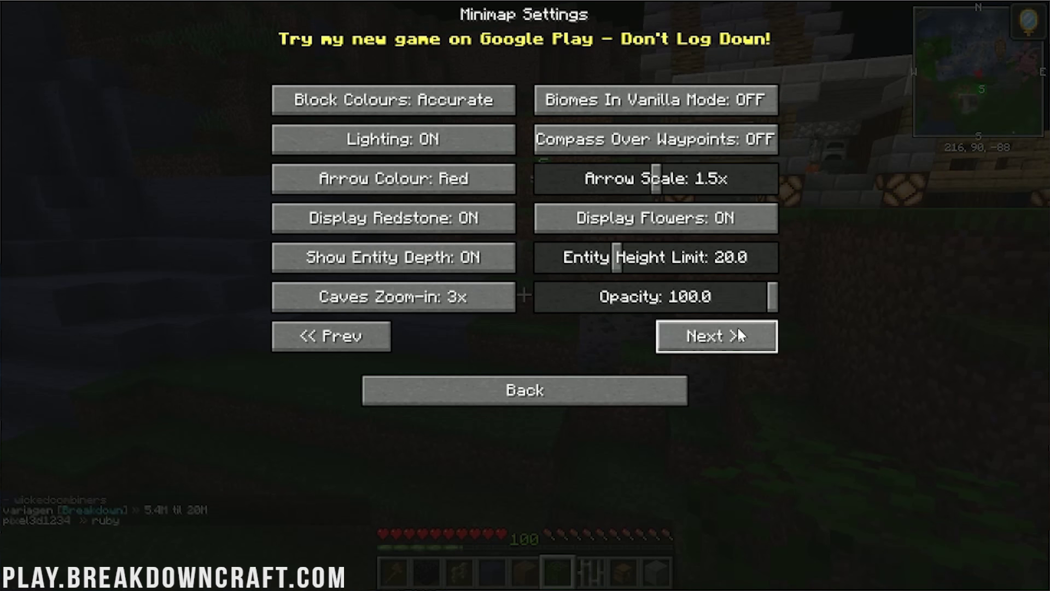
left_click(740, 335)
left_click(739, 334)
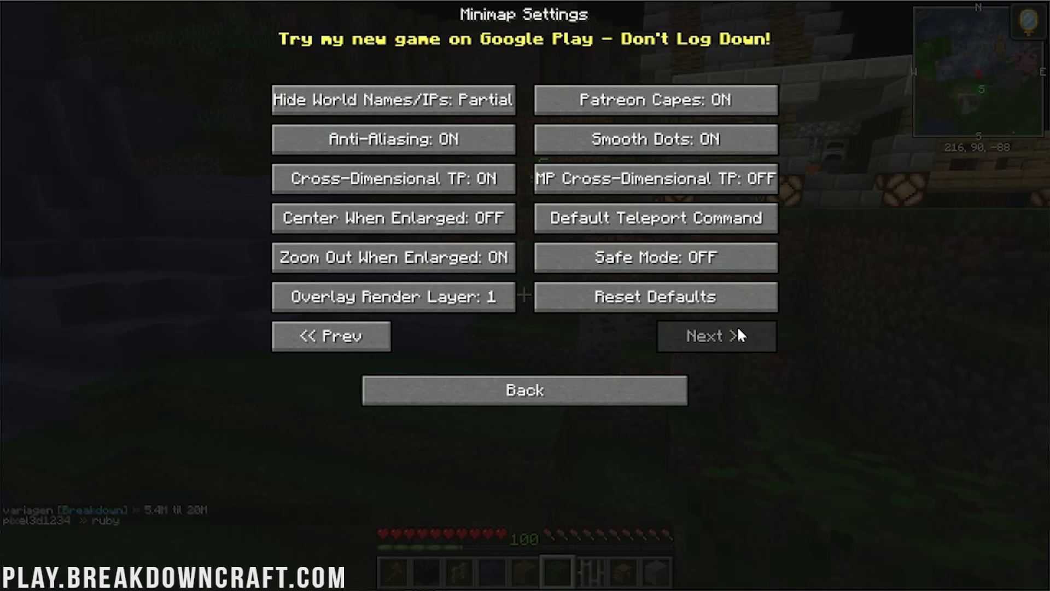
left_click(625, 383)
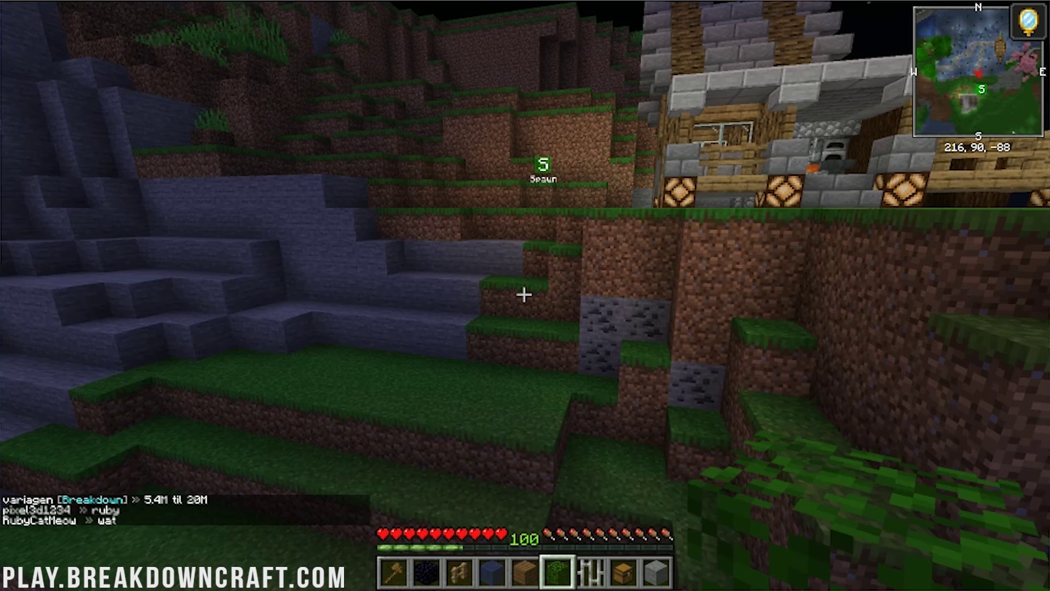
- Descend into the lush cave toward the crates while viewing the online player list
key("w")
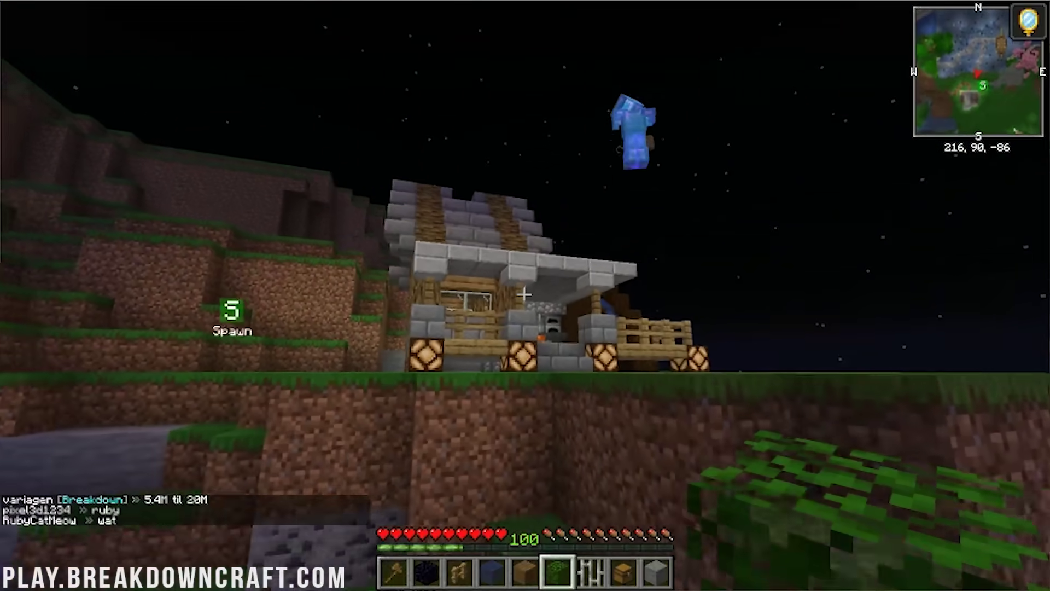
key("w")
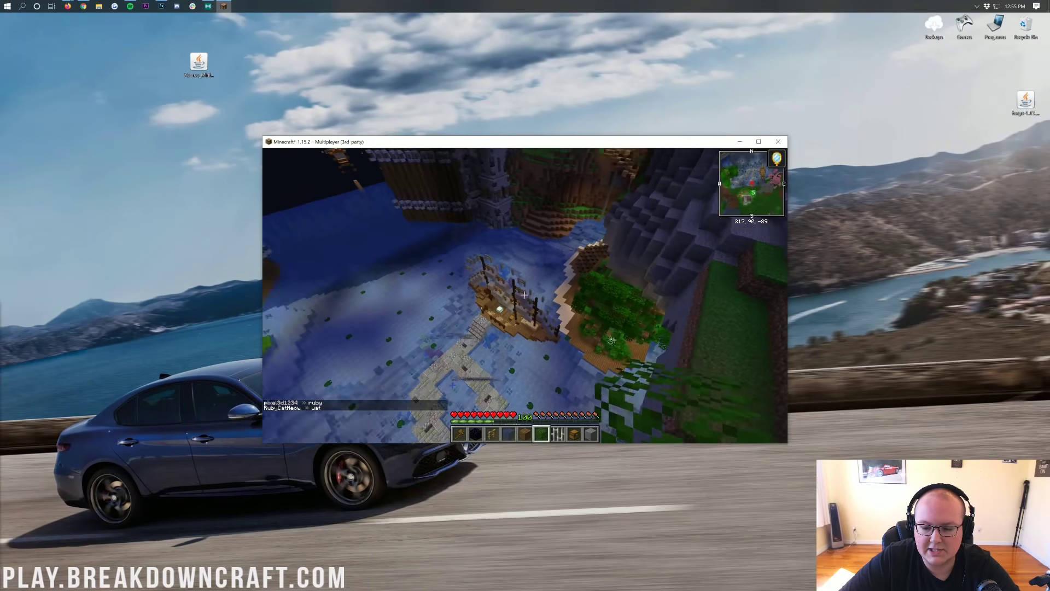
key("shift")
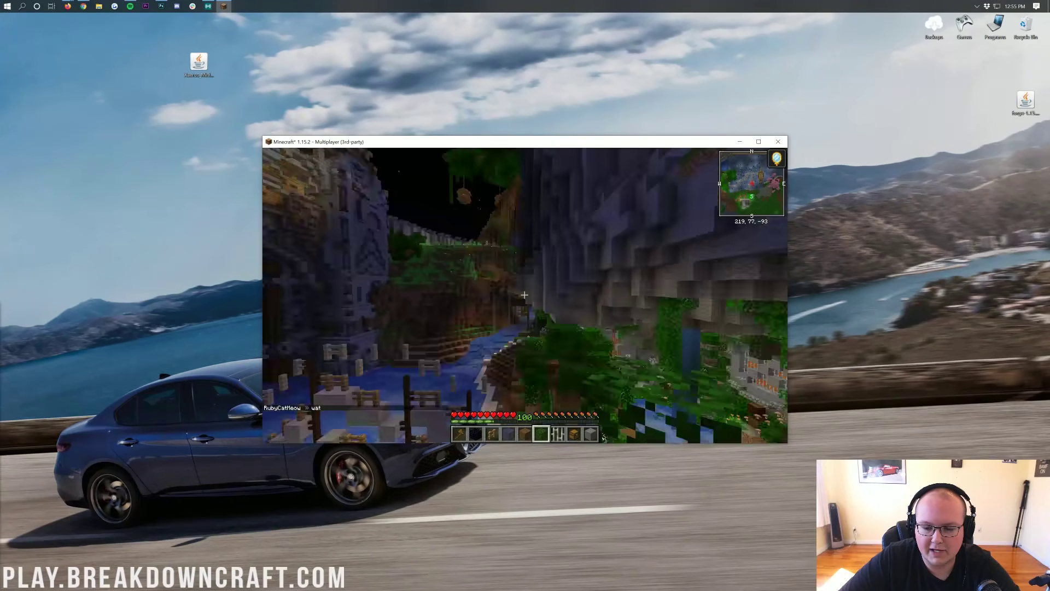
key("w")
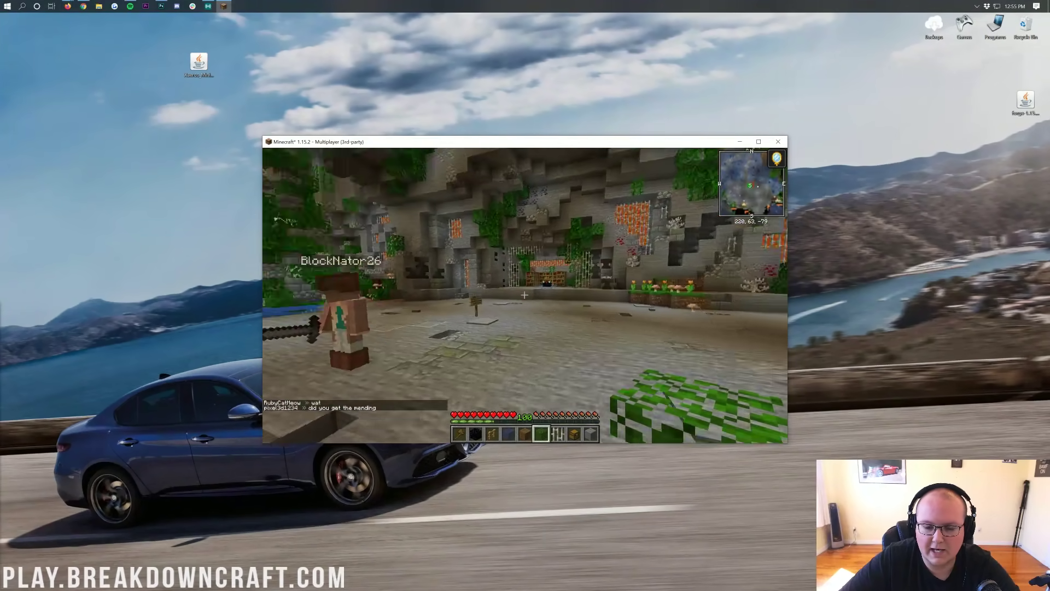
key("Tab")
key("w")
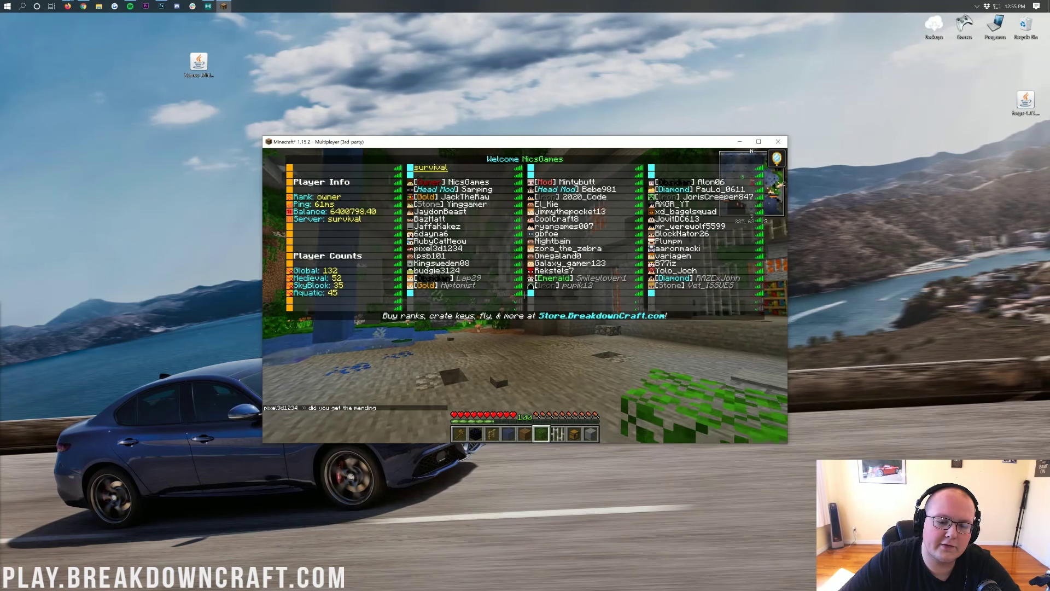
key("w")
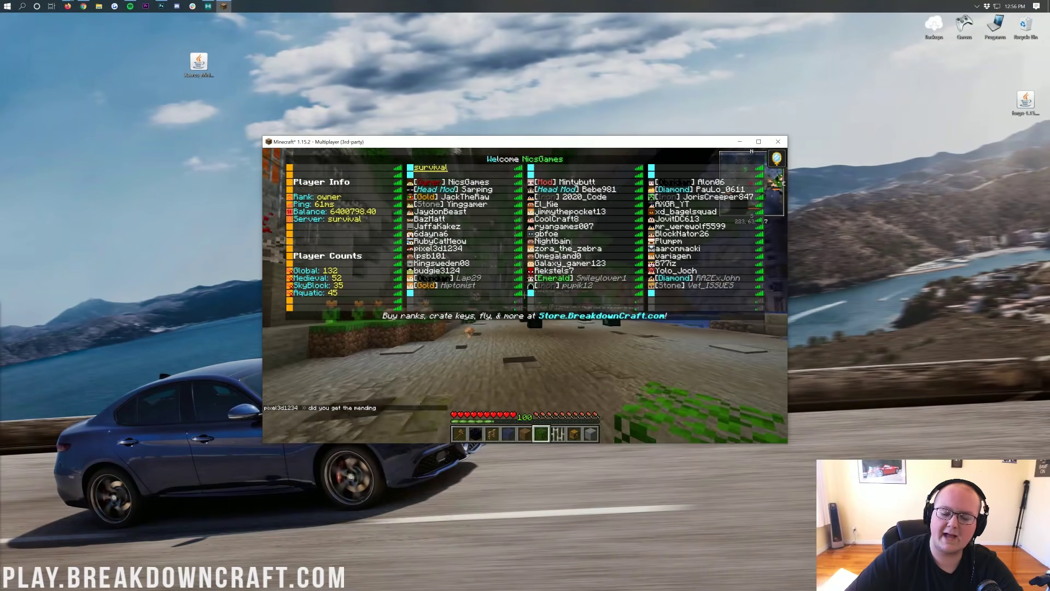
key("w")
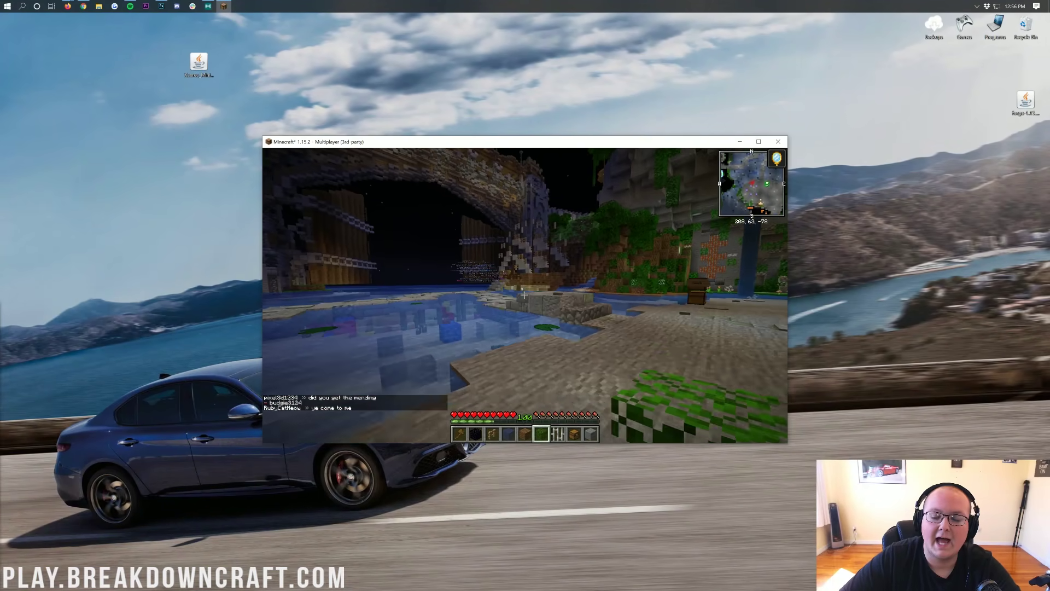
key("w")
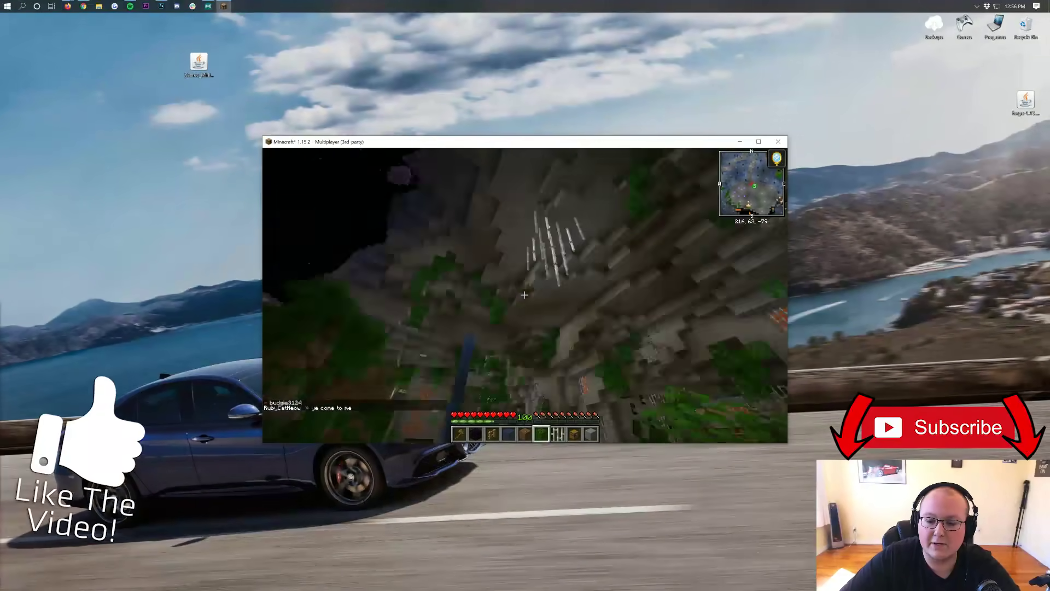